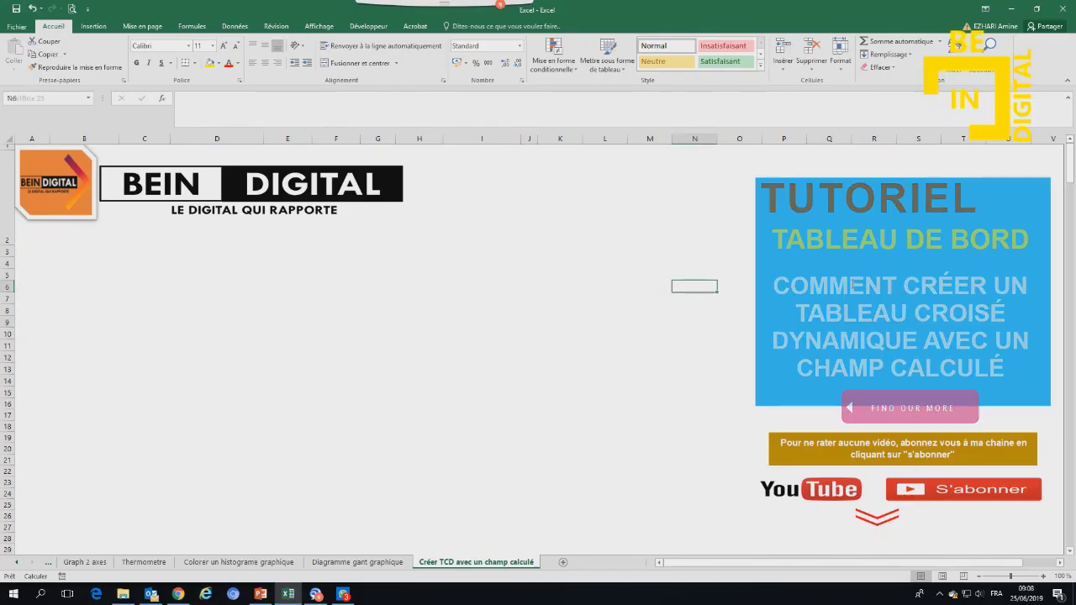
Enter the label 'Situation' in cell I2.
left_click(899, 202)
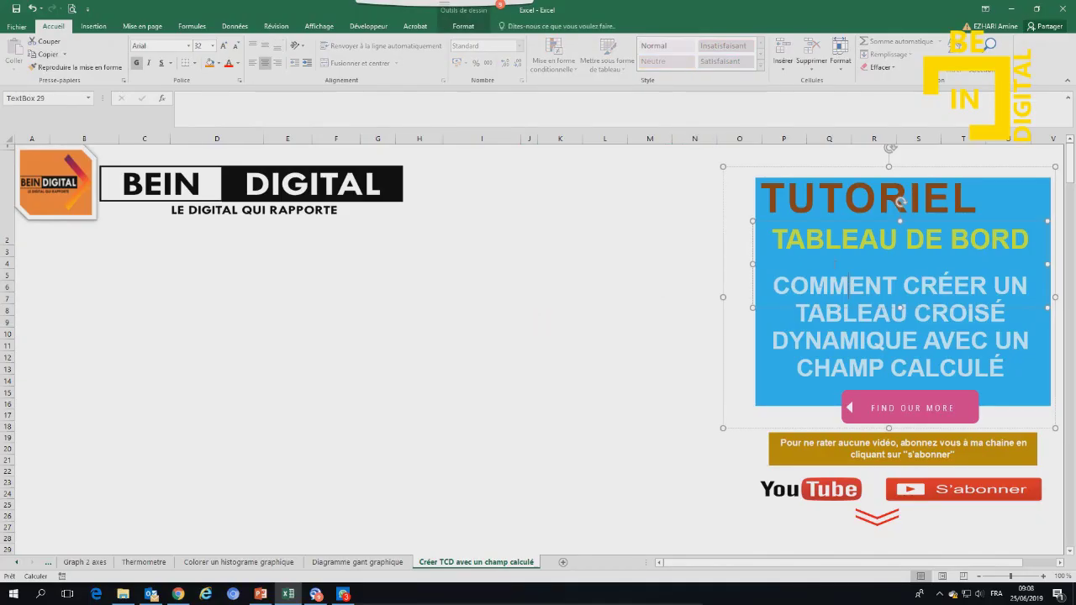
left_click(830, 174)
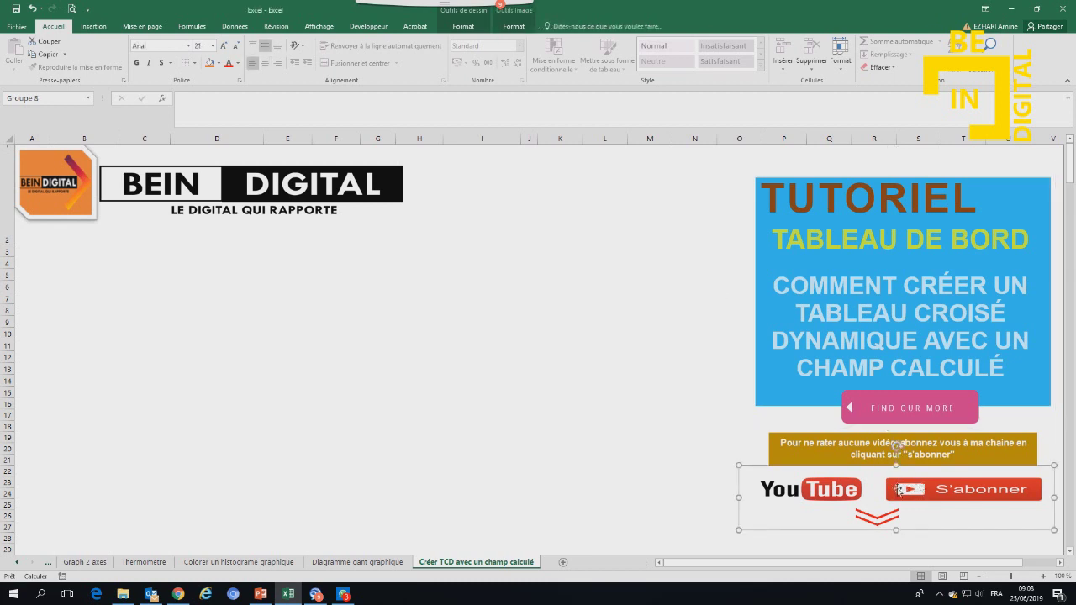
left_click(458, 232)
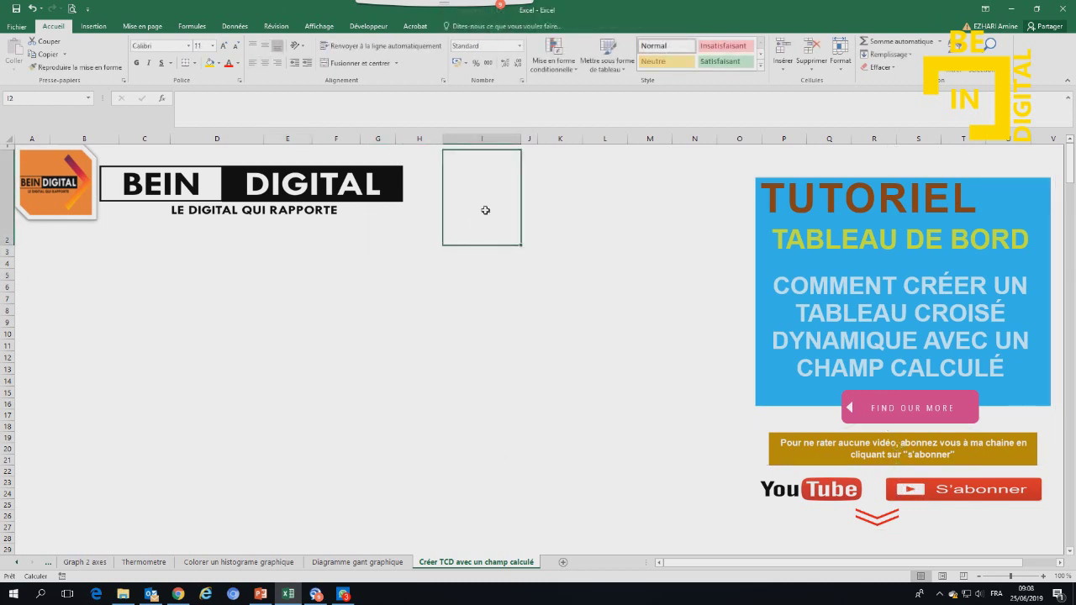
type("Situation")
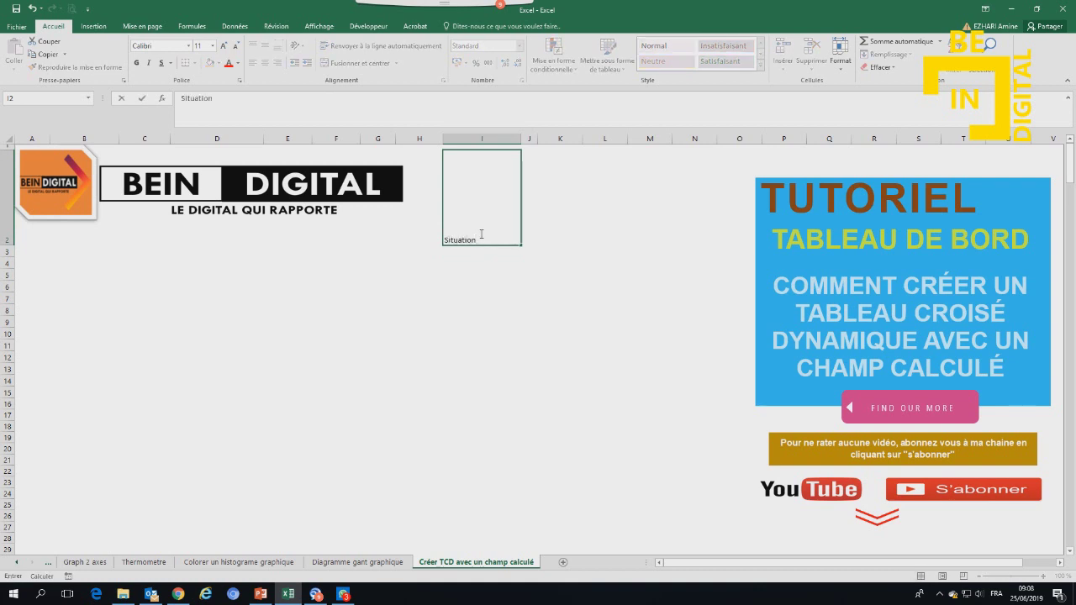
left_click(487, 262)
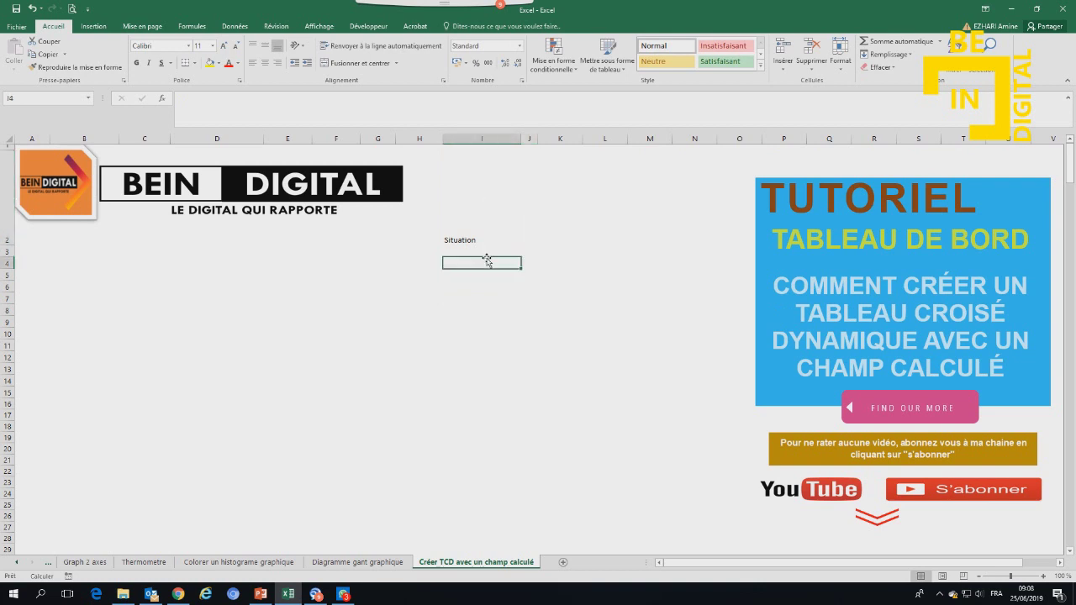
Type the labels Du and Au in cells J3 and J4.
left_click(528, 263)
left_click(529, 250)
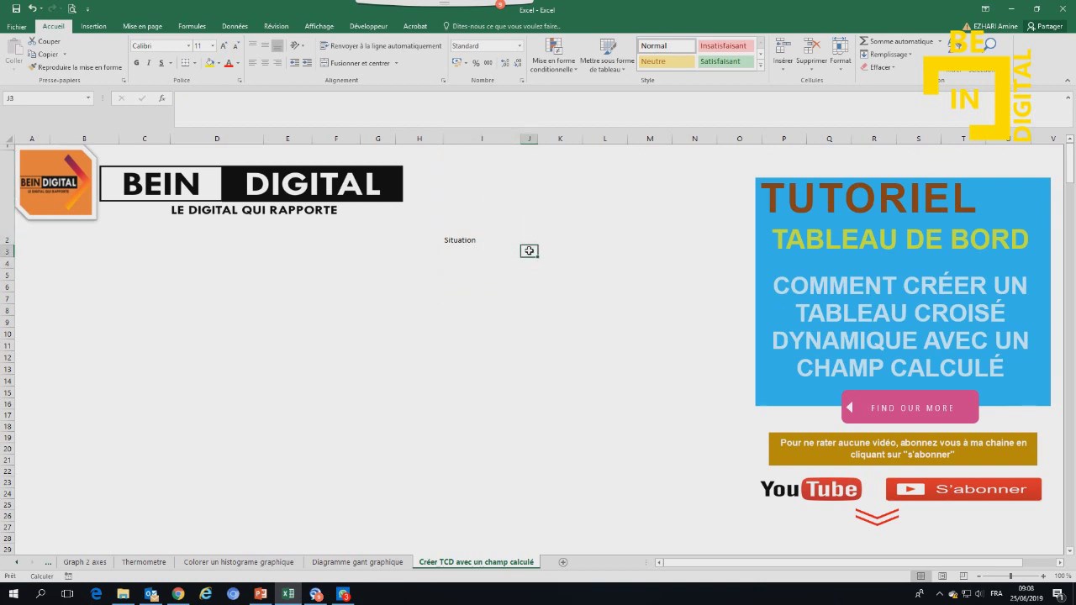
type("Du")
key("Return")
type("Au")
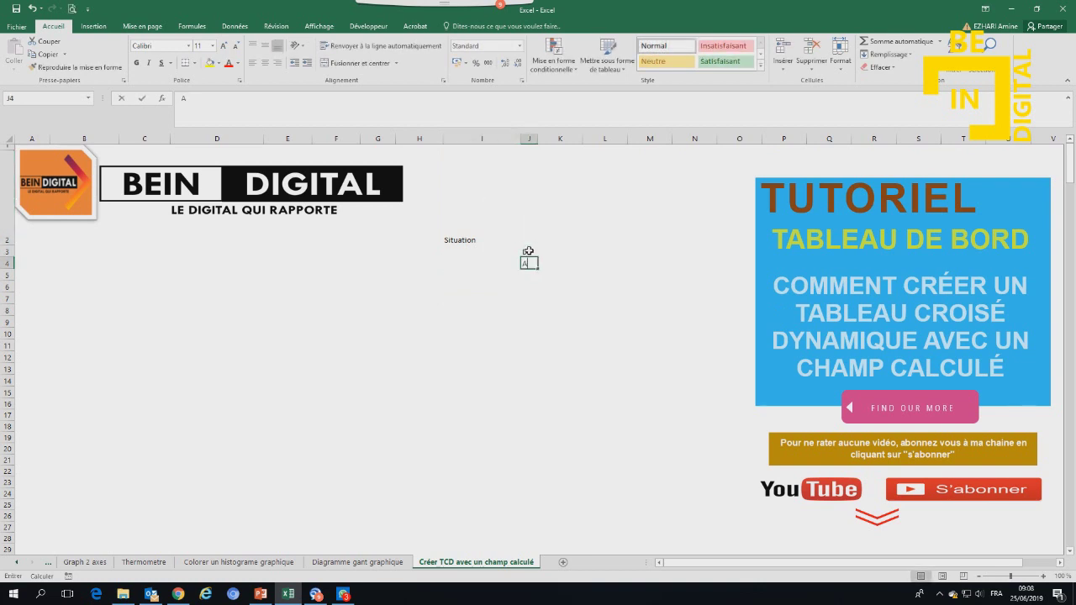
key("Return")
Enter 01/01/2019 and 31/12/2019 in K3:K4 and format them as Date.
left_click(568, 250)
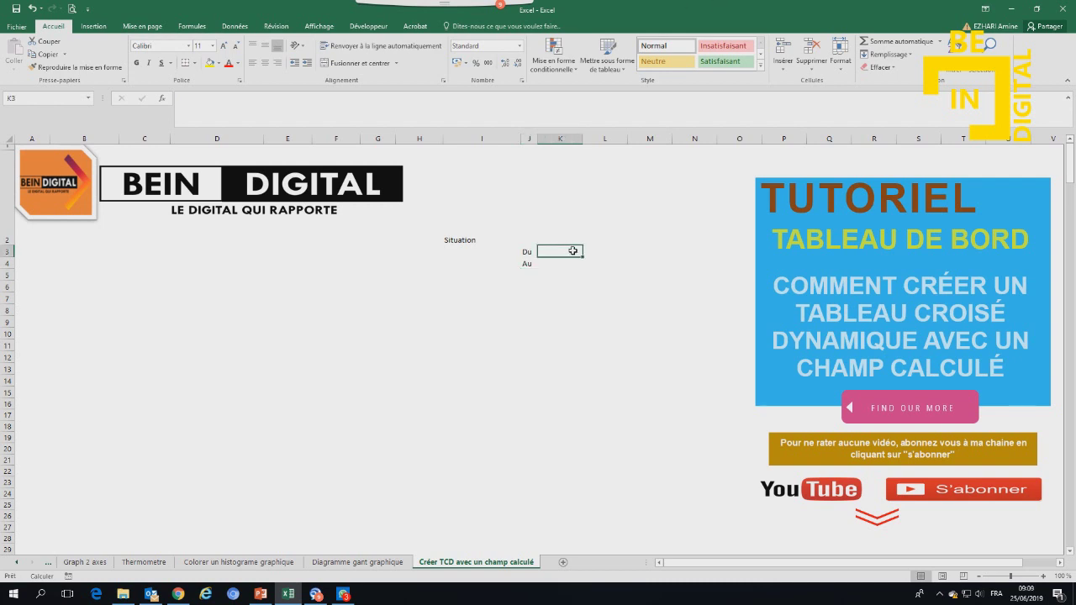
type("01/201")
type("9")
key("Return")
type("30")
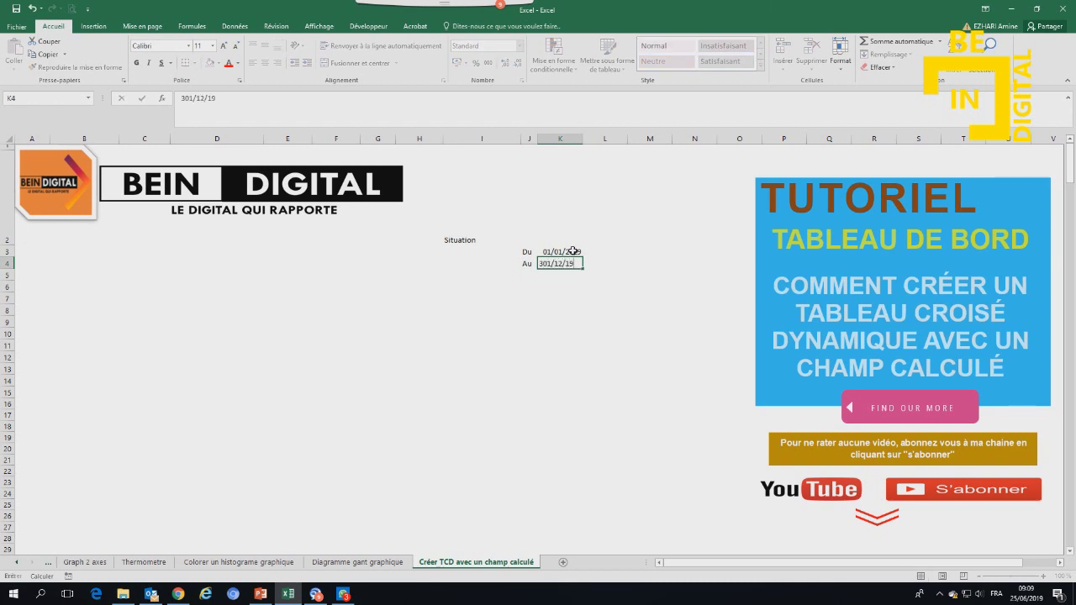
left_click_drag(572, 250, 570, 263)
right_click(570, 263)
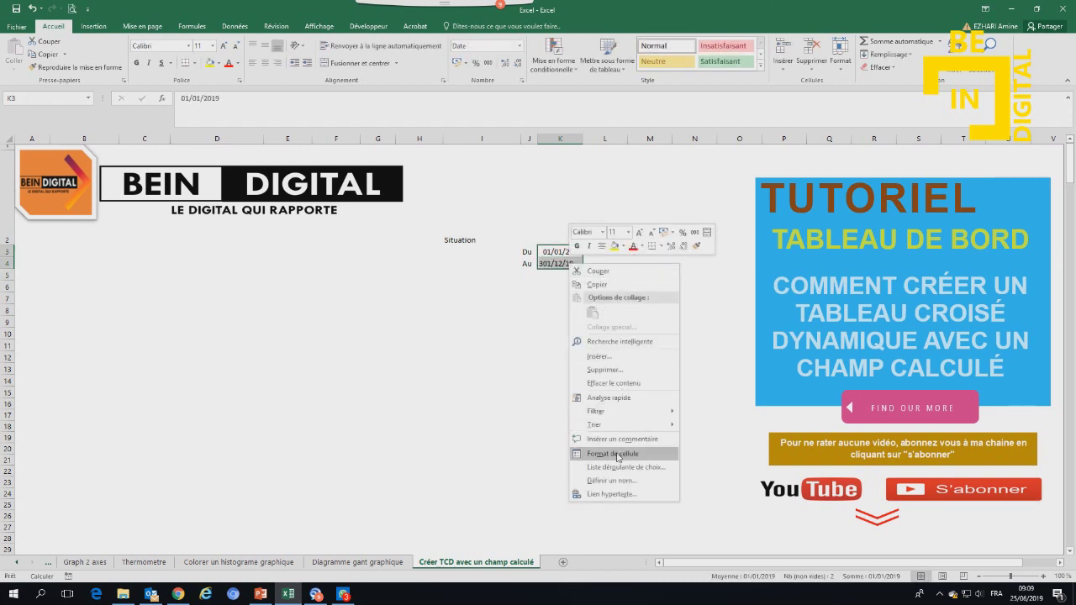
left_click(614, 454)
left_click(485, 397)
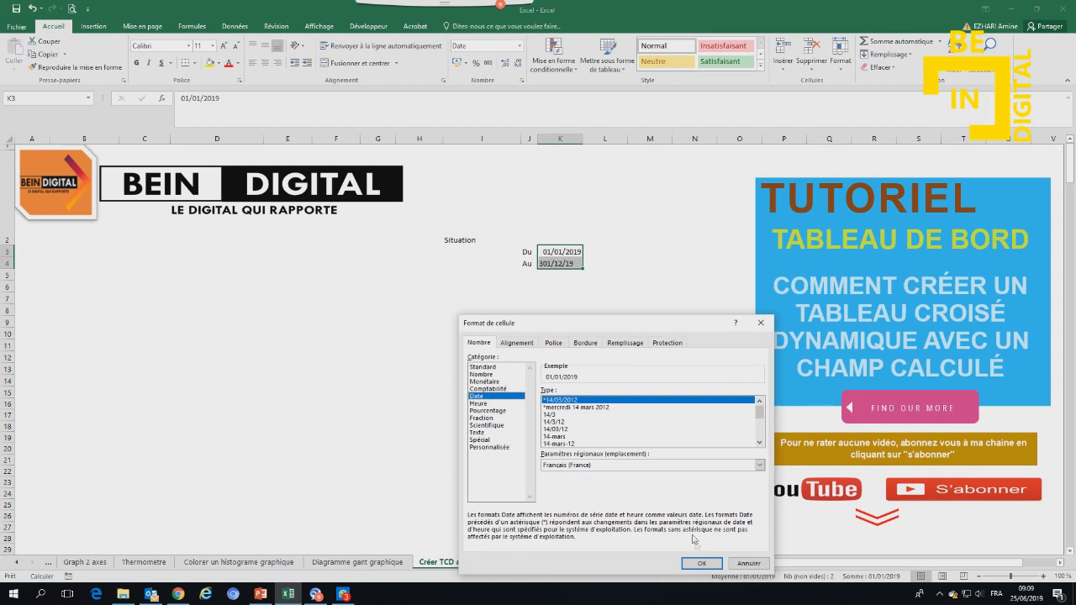
left_click(700, 563)
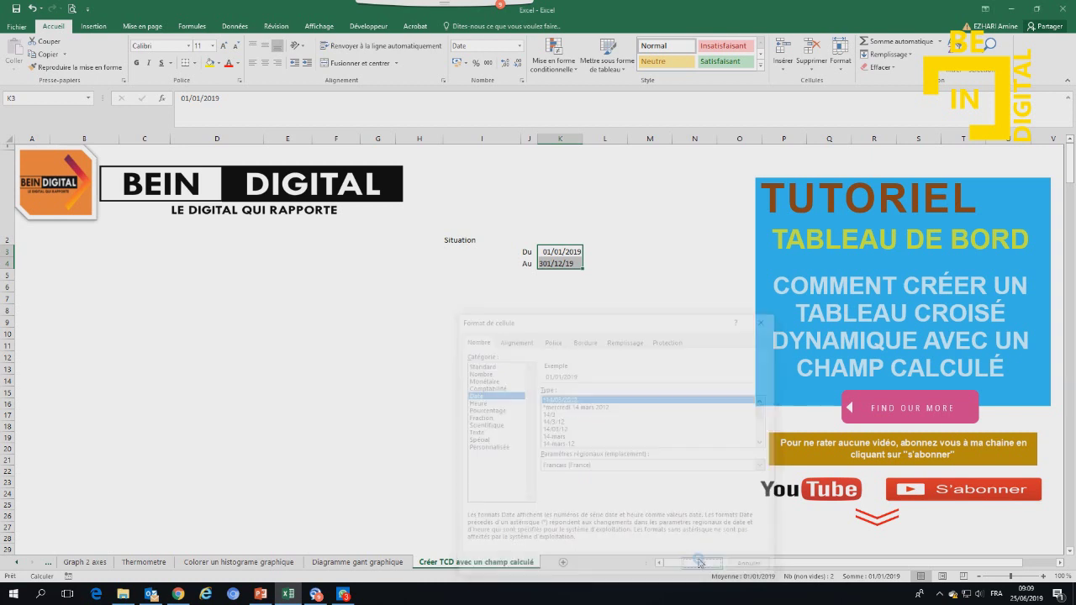
Centre the Du/Au box J3:K4 and give it all borders.
left_click(566, 276)
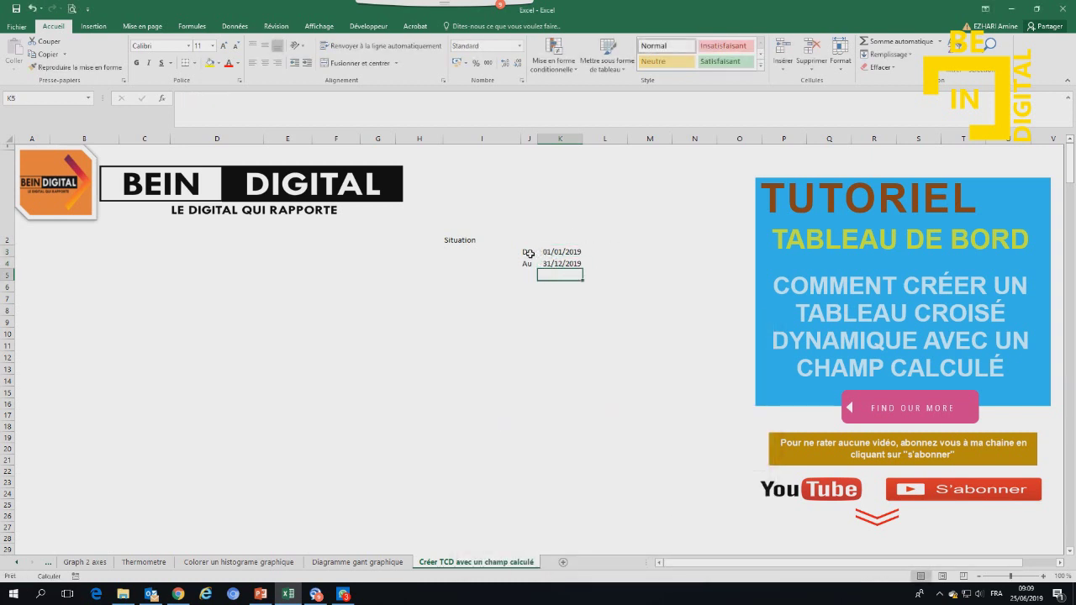
left_click_drag(528, 253, 563, 263)
left_click(265, 62)
left_click(264, 45)
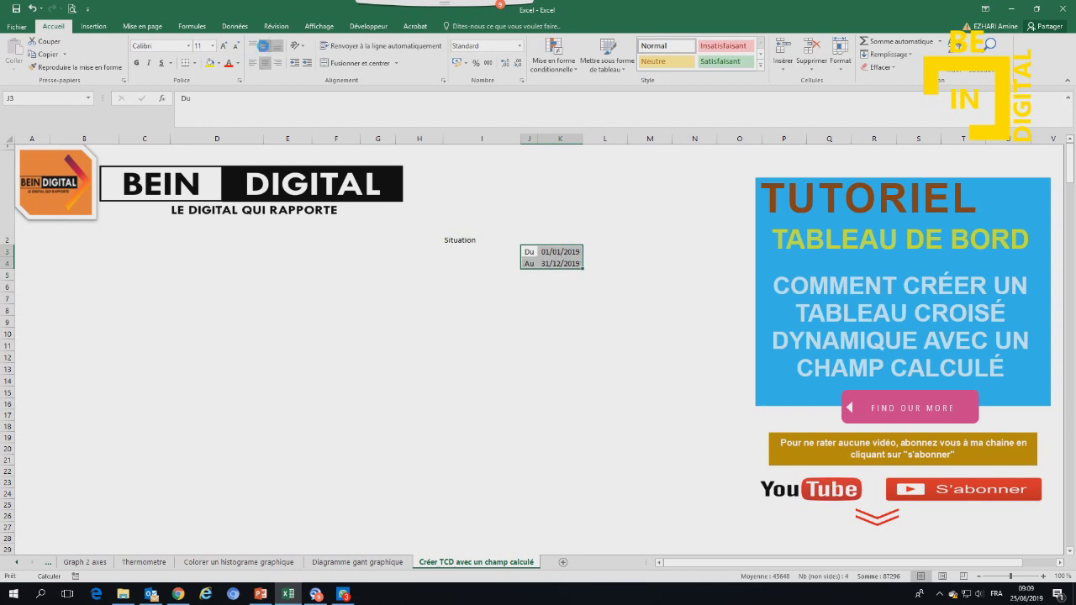
left_click(194, 63)
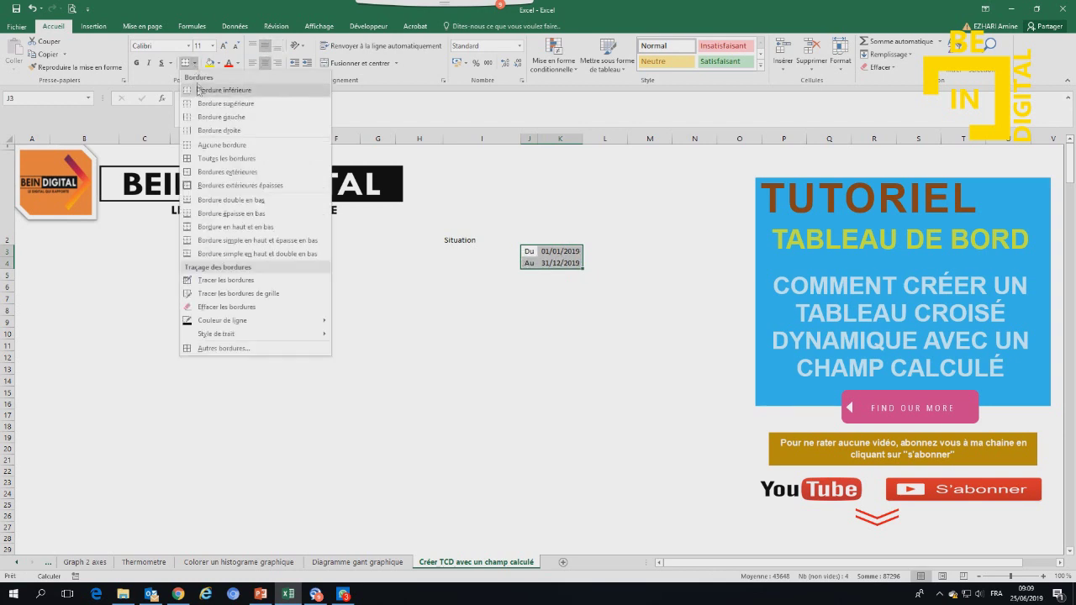
left_click(210, 158)
left_click(577, 394)
left_click(569, 249)
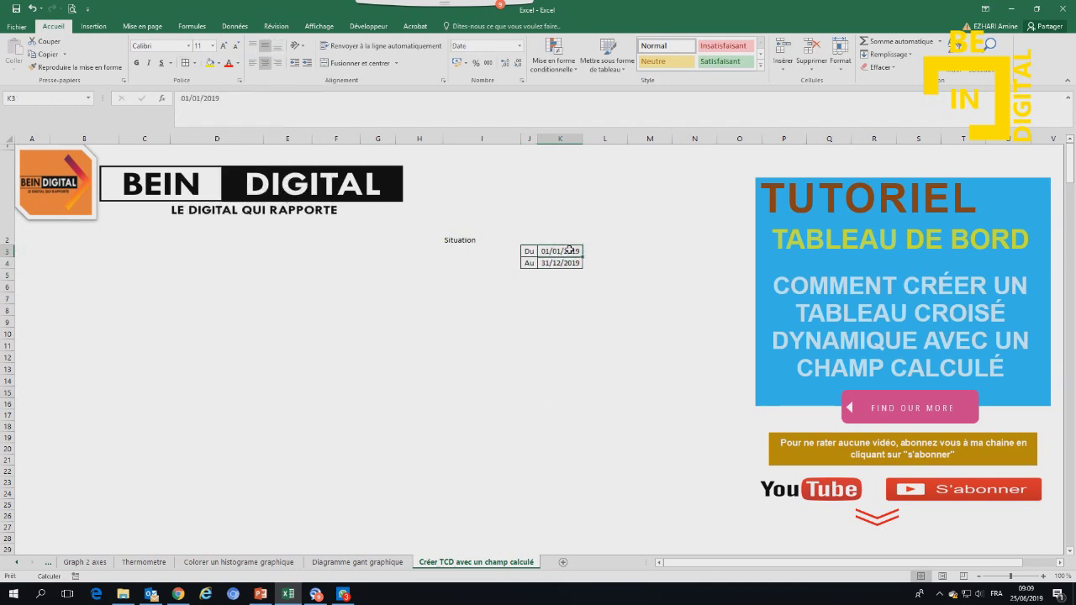
left_click(102, 292)
left_click(551, 253)
left_click(553, 263)
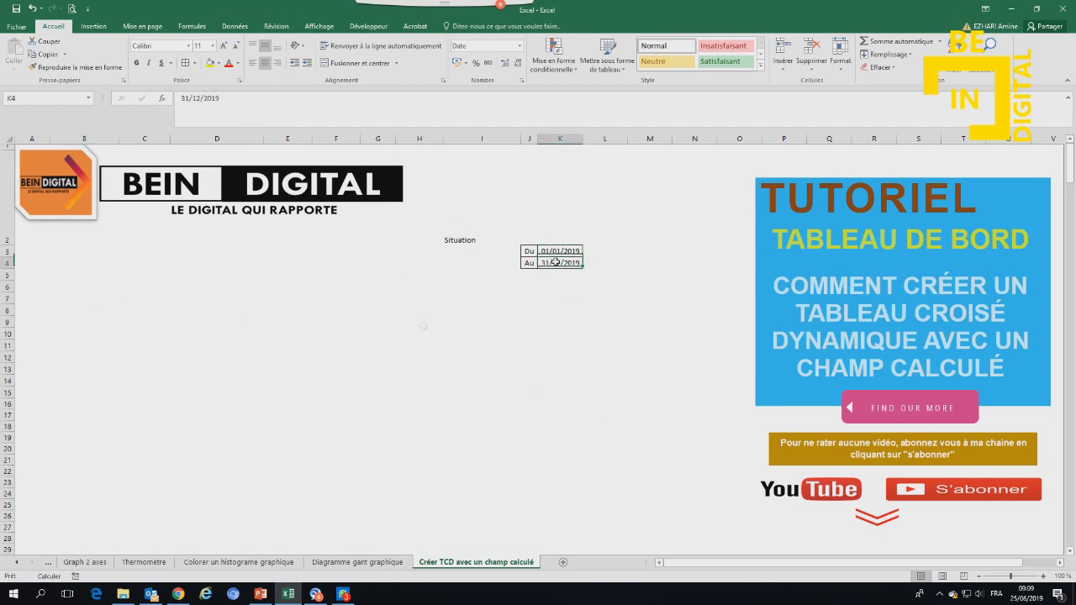
left_click(75, 291)
Add headers Date, Entrérs and Sorties in B6:D6 and widen column C.
type("Date")
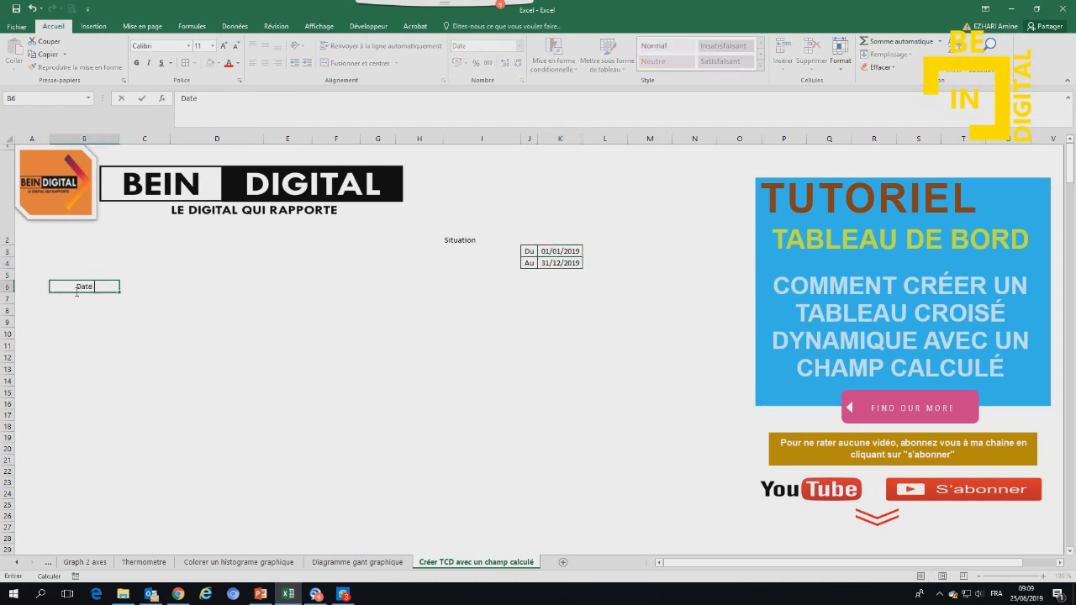
key("Tab")
type("Entrérs")
key("Tab")
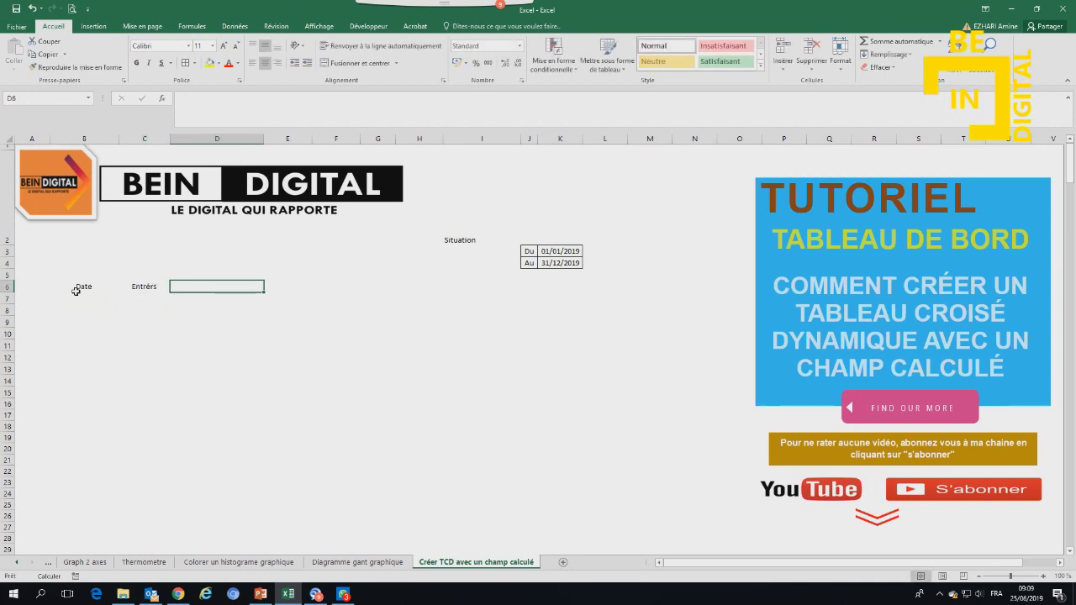
type("Sorties")
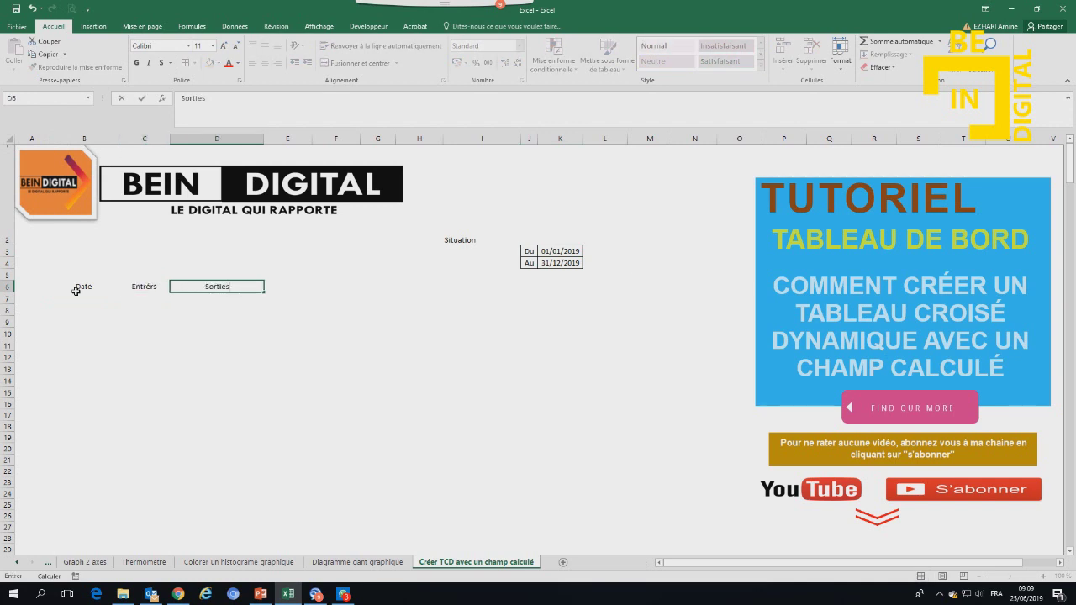
key("Return")
left_click_drag(147, 288, 217, 287)
left_click_drag(174, 138, 189, 137)
left_click(84, 287)
Enter =ALEA.ENTRE.BORNES($K$3;$K$4) in B7 for a random date.
left_click(88, 296)
type("=al")
double_click(116, 320)
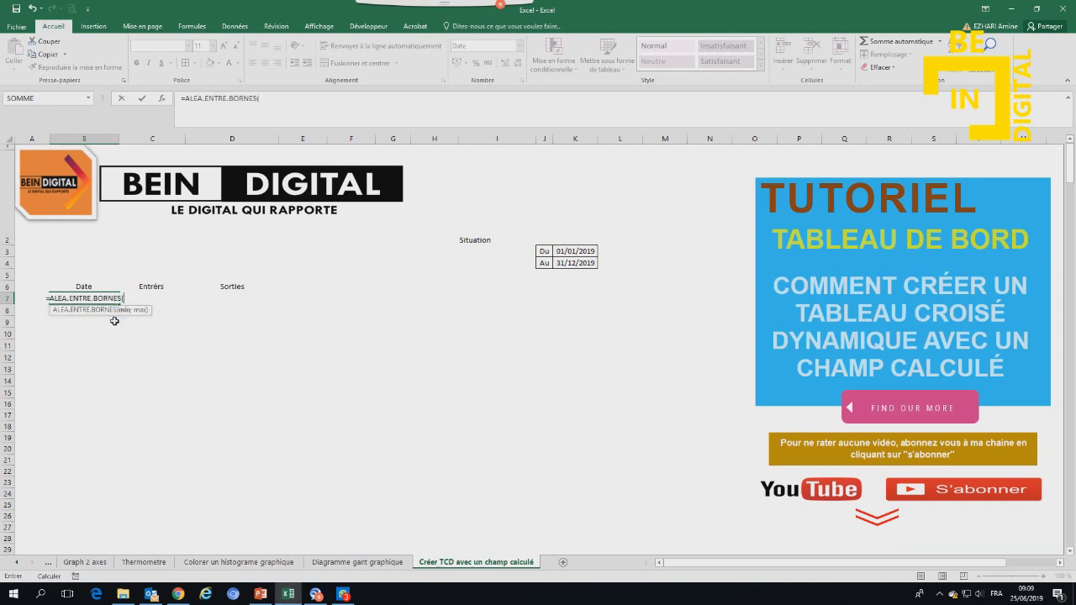
left_click(569, 251)
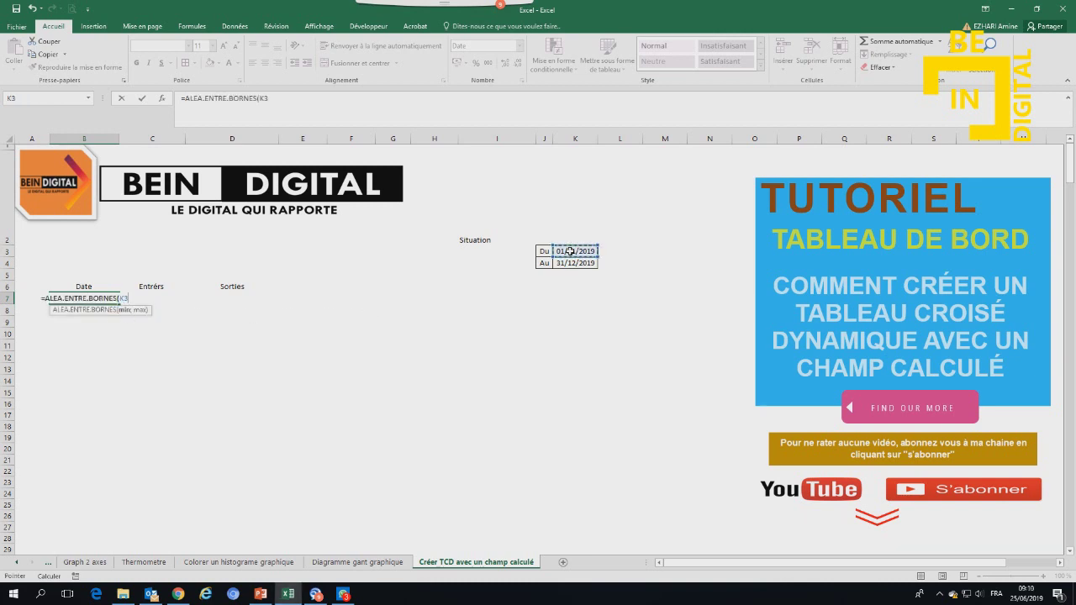
key("F4")
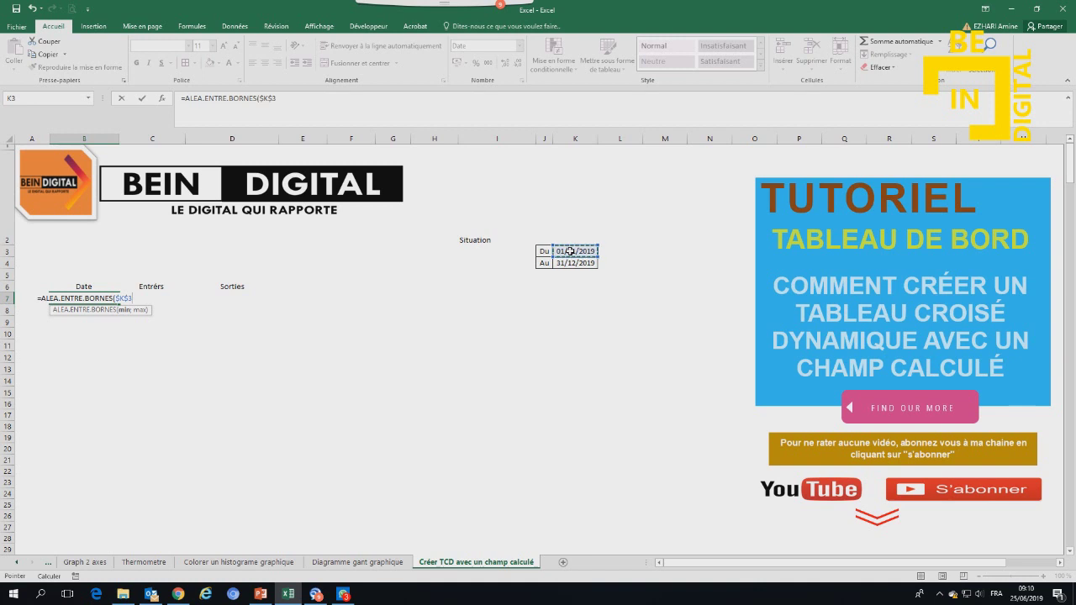
type(";")
left_click(574, 263)
key("F4")
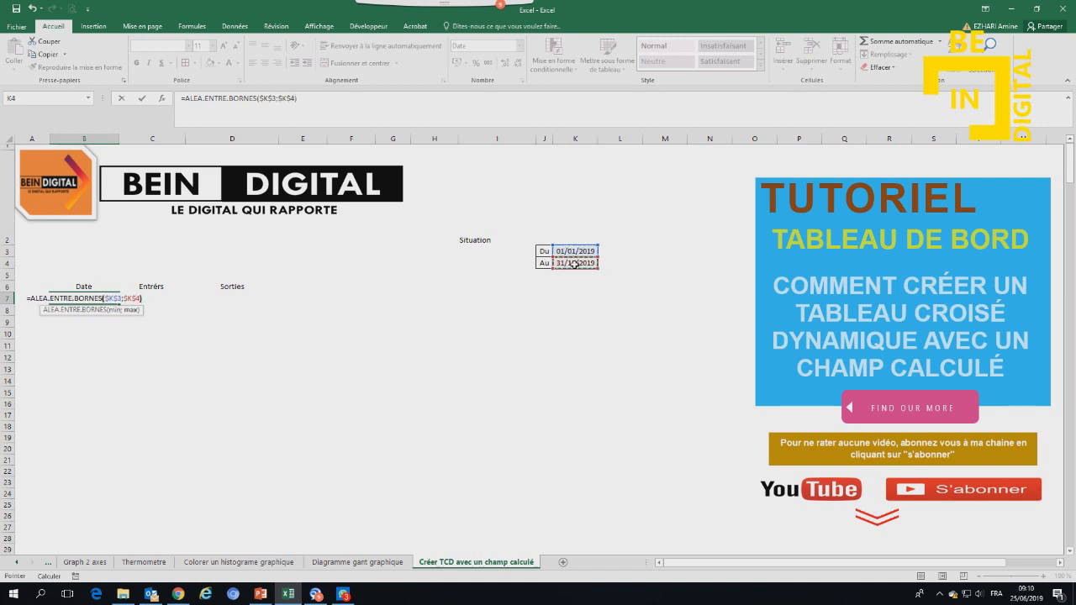
key("Return")
Fill the random-date formula down column B to row 354.
left_click(100, 297)
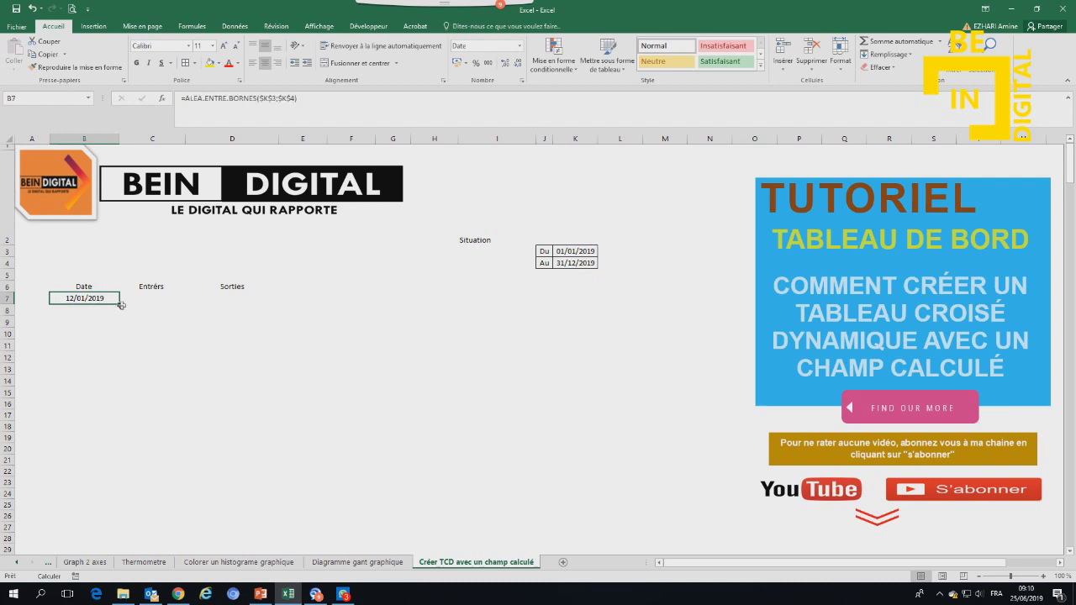
left_click_drag(120, 304, 85, 547)
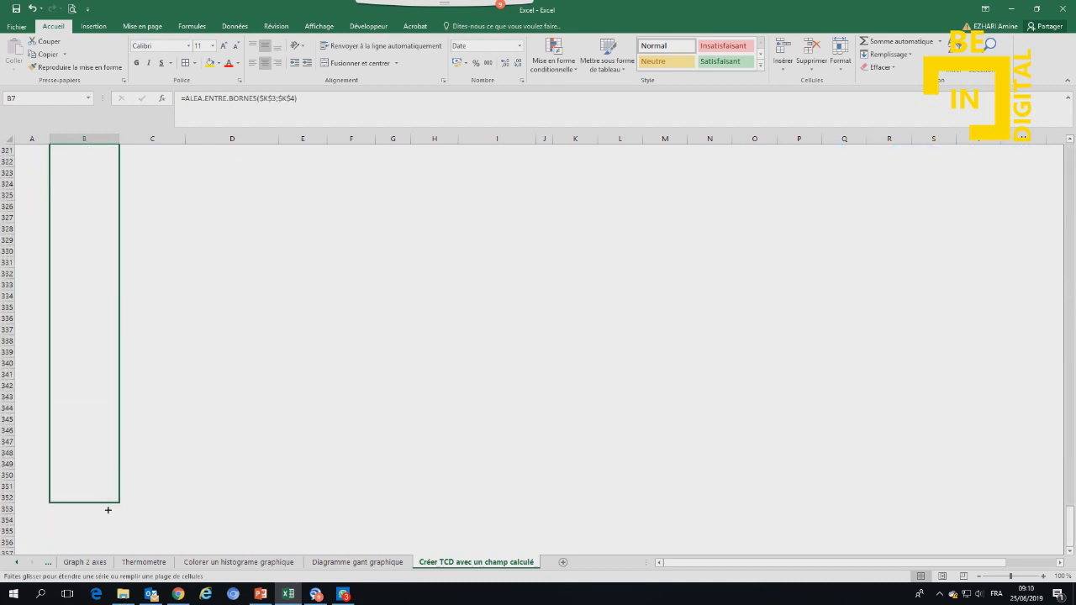
left_click_drag(84, 547, 108, 519)
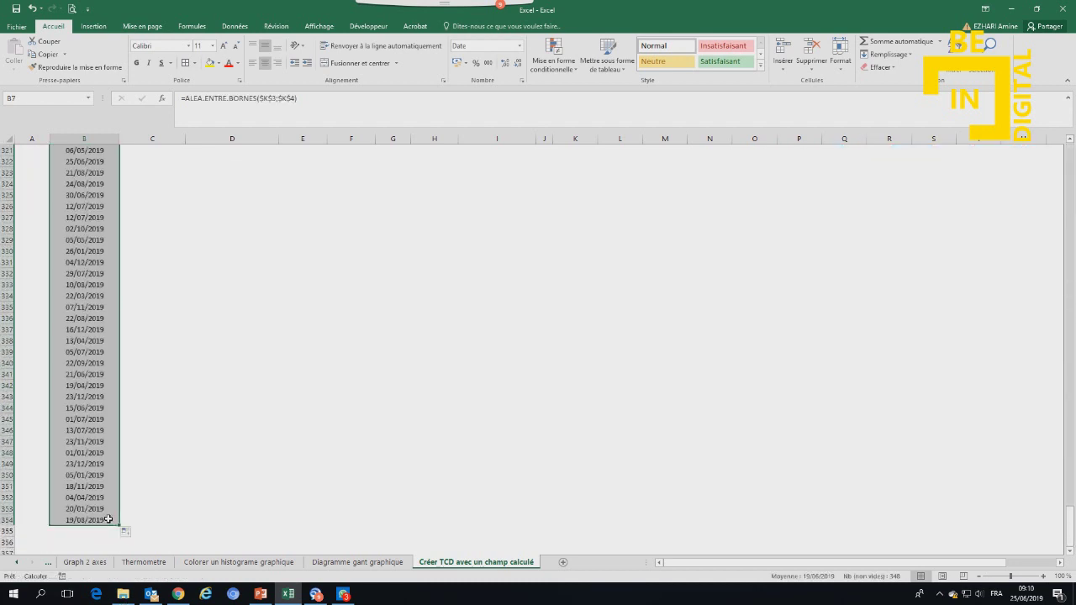
scroll(118, 497, "up", 8)
scroll(119, 497, "up", 12)
scroll(120, 498, "up", 12)
scroll(120, 498, "up", 15)
scroll(120, 498, "up", 15)
scroll(120, 497, "up", 15)
scroll(120, 497, "up", 15)
scroll(120, 497, "up", 15)
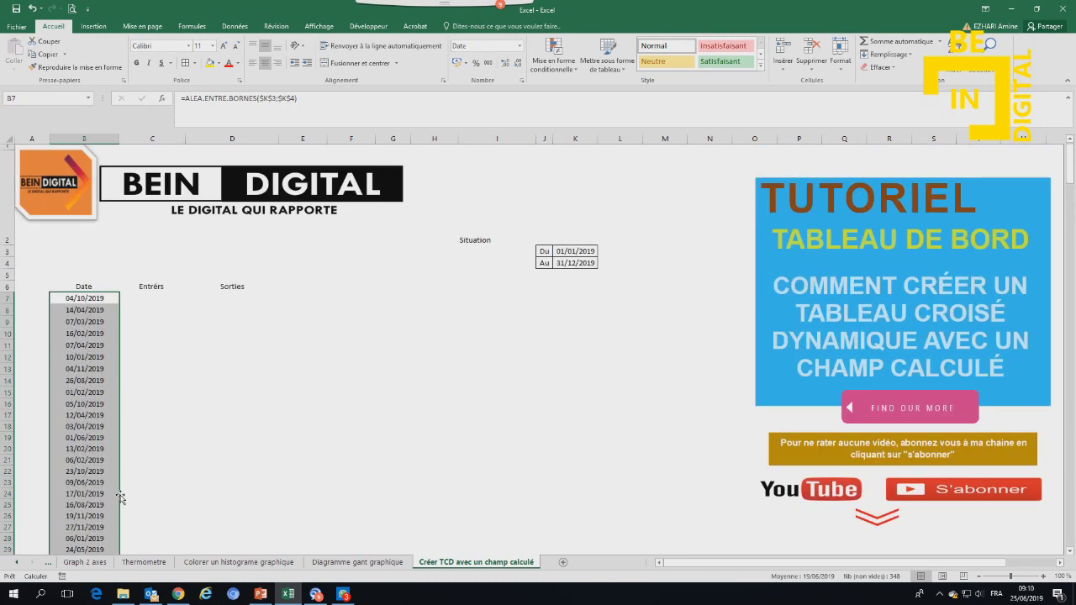
left_click(158, 297)
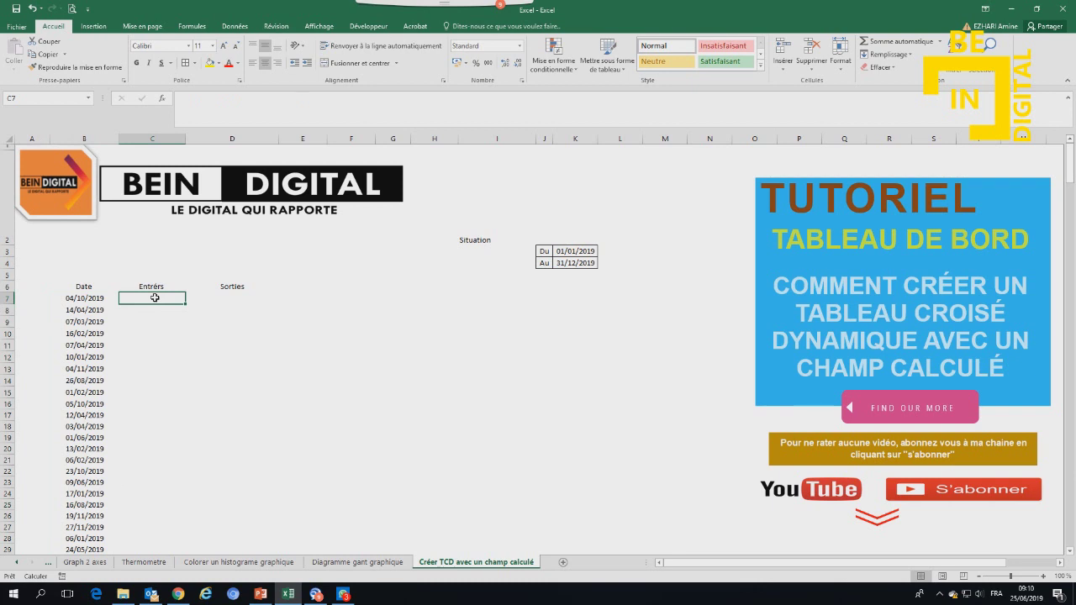
Enter =ALEA.ENTRE.BORNES(10000;100000) in cell C7.
type("=")
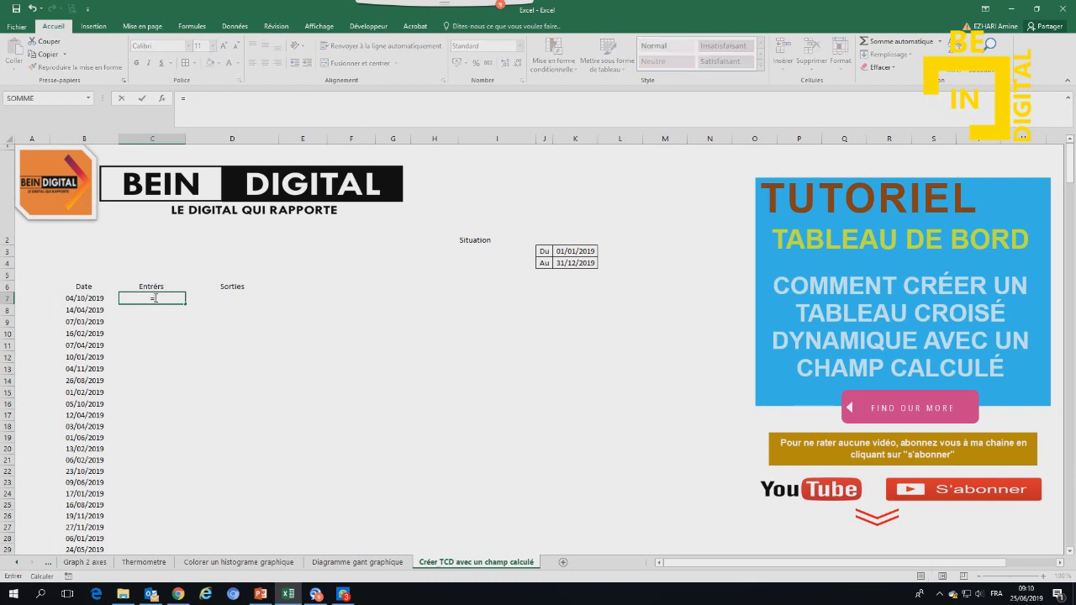
type("al")
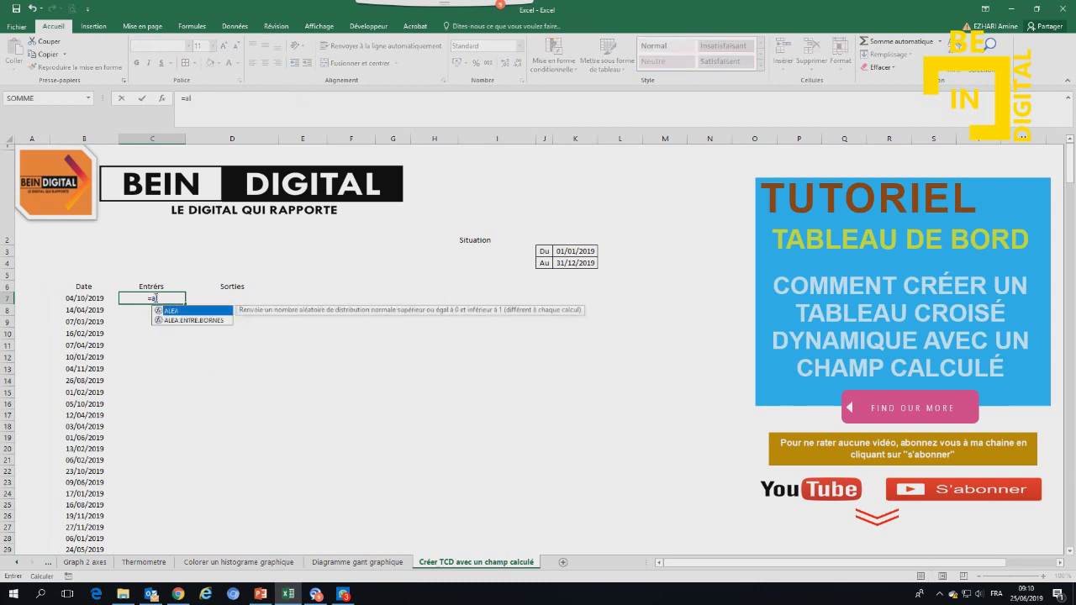
double_click(210, 320)
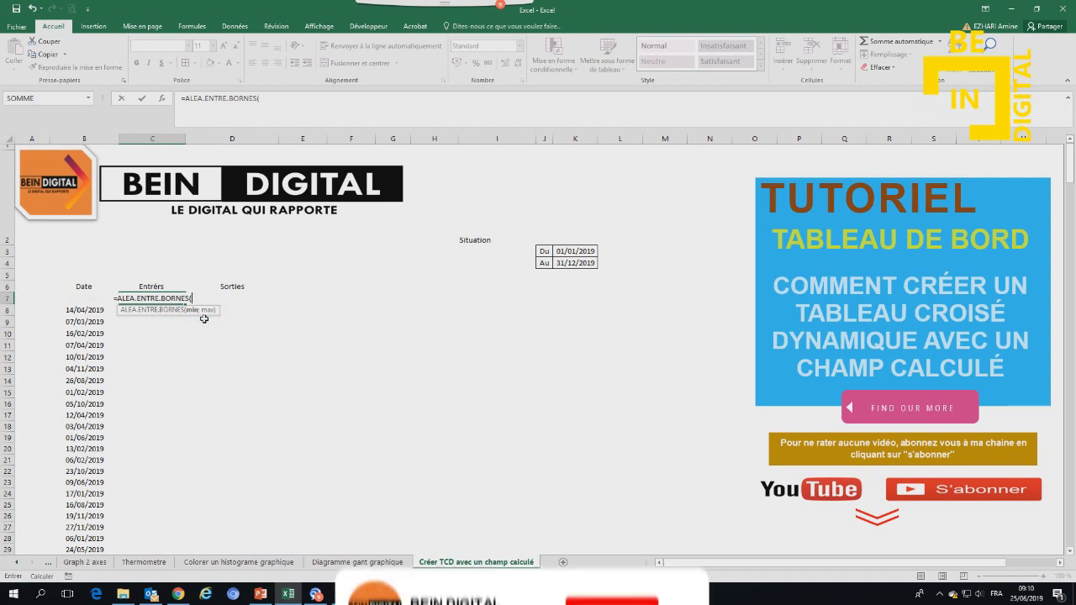
type("10000")
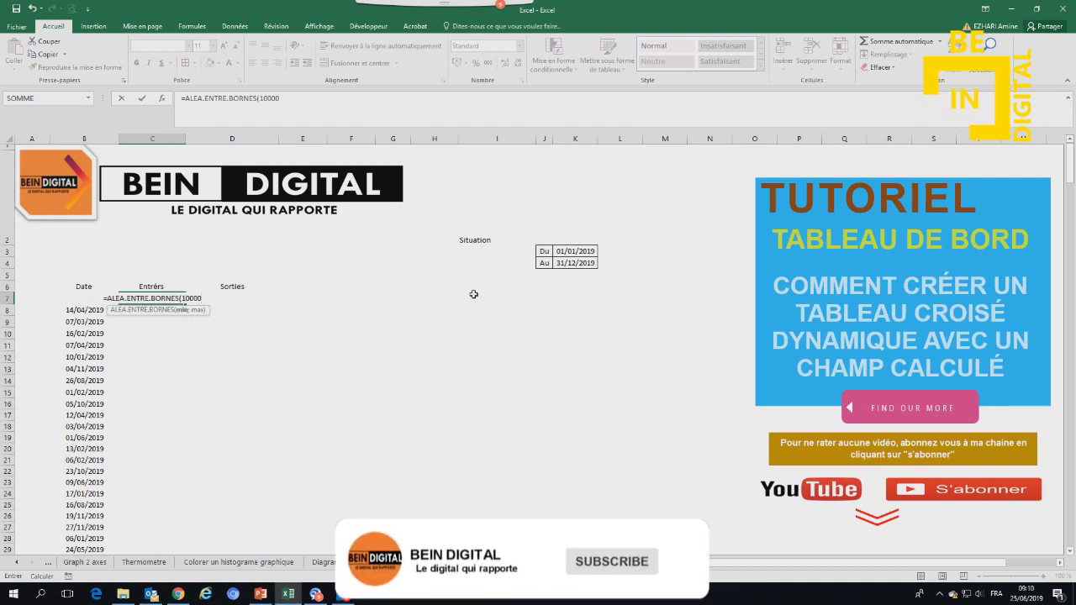
type(";100000)")
key("Return")
Copy the C7 formula down the Entrées column to row 354.
left_click(155, 298)
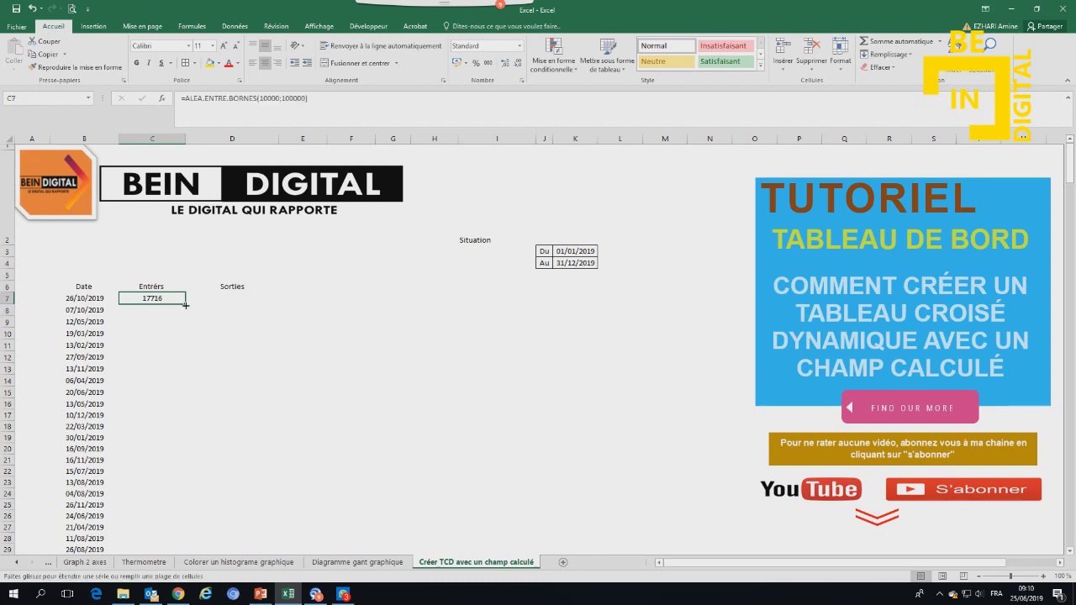
left_click_drag(186, 306, 212, 523)
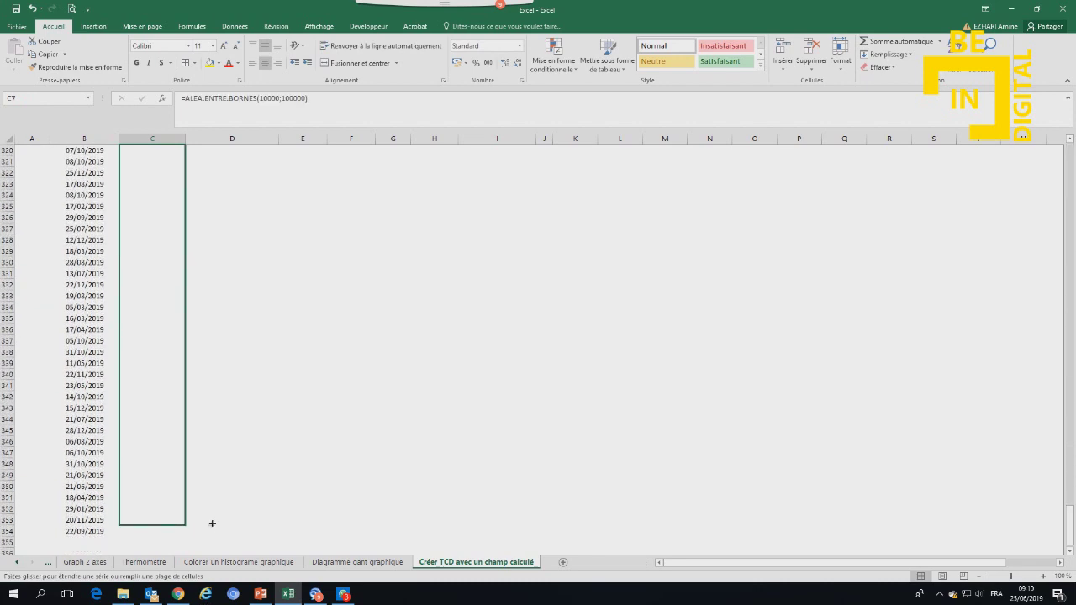
left_click_drag(212, 523, 209, 536)
scroll(208, 536, "up", 12)
scroll(208, 536, "up", 15)
scroll(209, 536, "up", 15)
scroll(208, 536, "up", 15)
scroll(209, 536, "up", 16)
scroll(208, 536, "up", 10)
scroll(209, 536, "up", 9)
left_click_drag(1065, 218, 1065, 159)
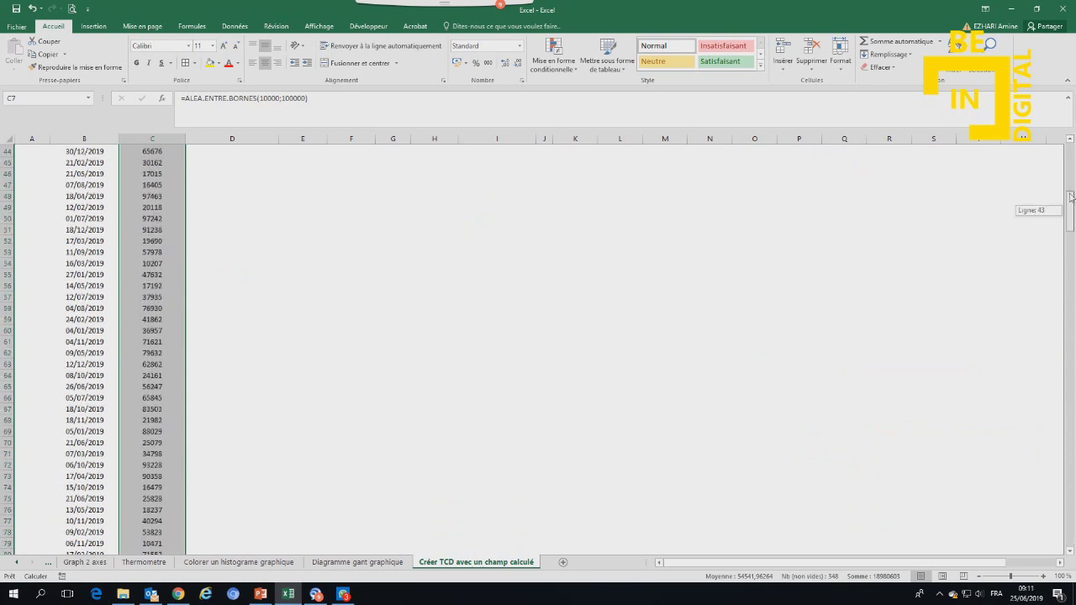
left_click(233, 298)
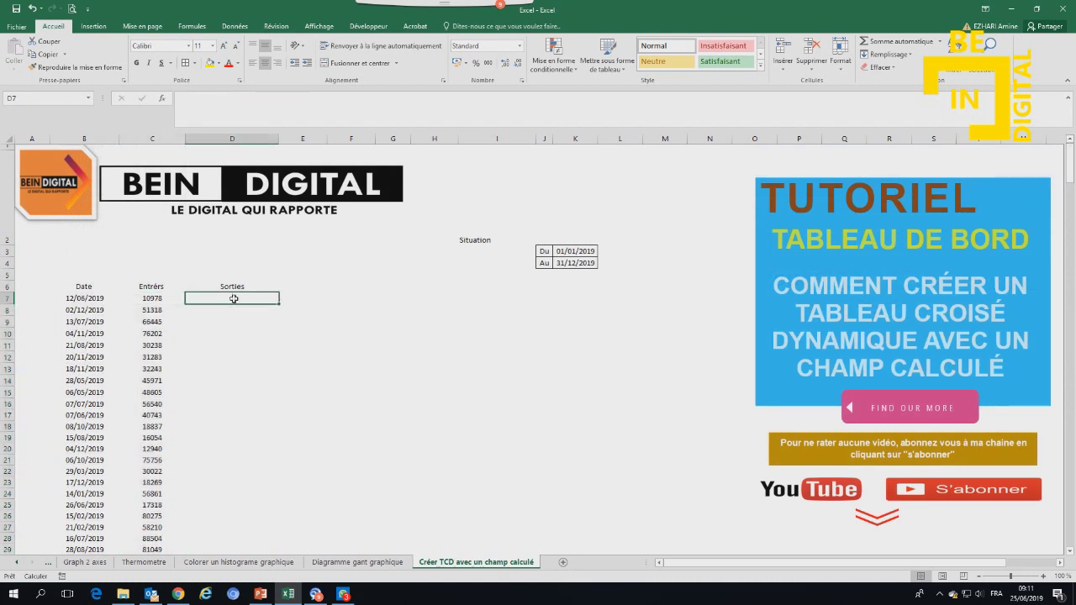
Enter =ALEA.ENTRE.BORNES(5000;20000) in D7 and fill it down the Sorties column.
type("=al")
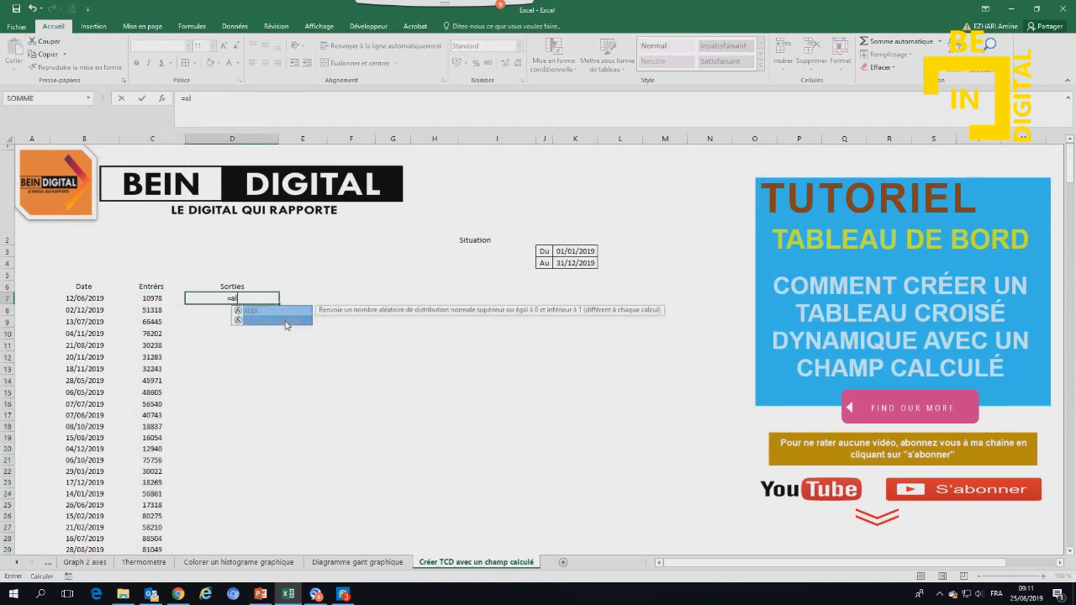
double_click(285, 320)
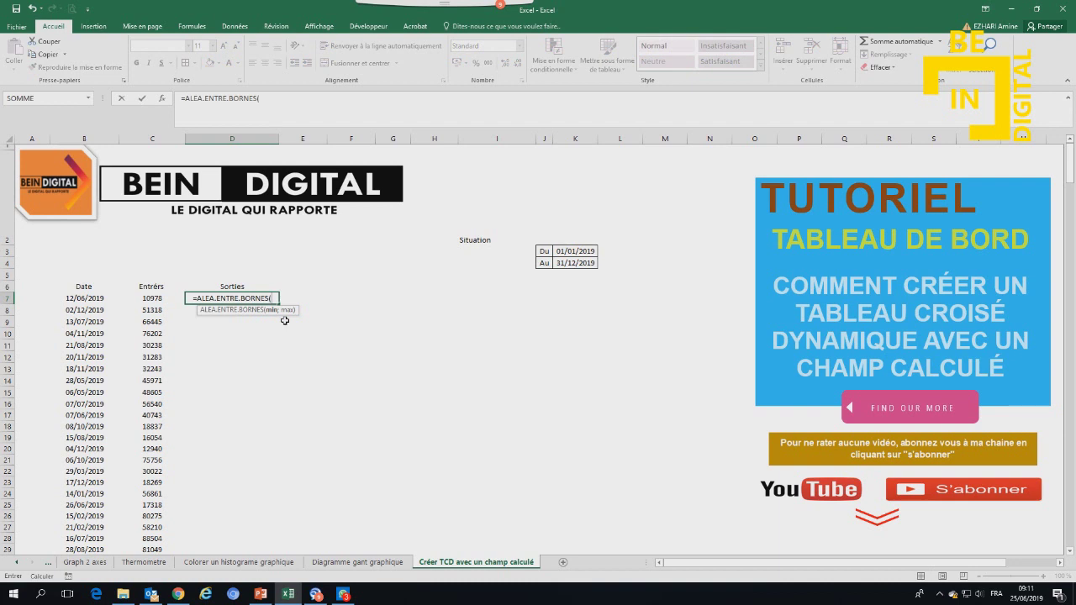
type("1000")
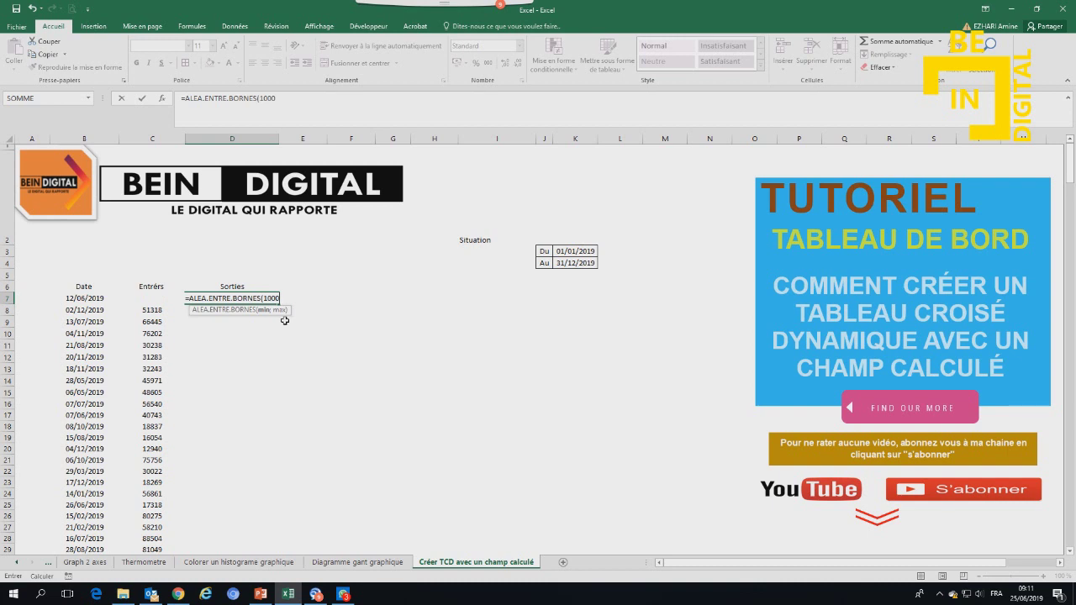
type("0")
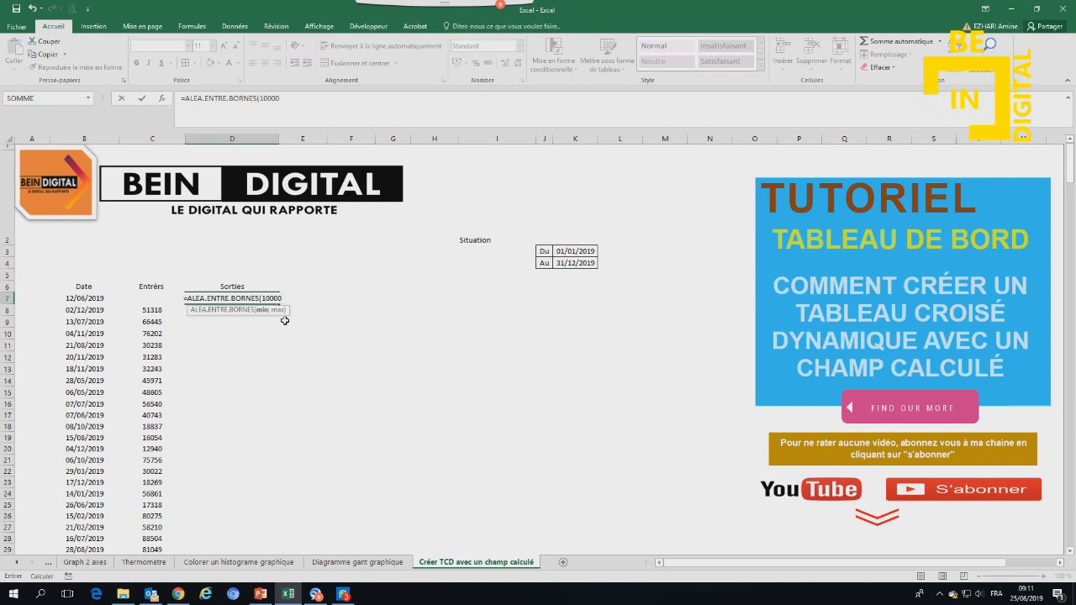
key("BackSpace")
key("BackSpace")
key("BackSpace")
key("BackSpace")
key("BackSpace")
type("5")
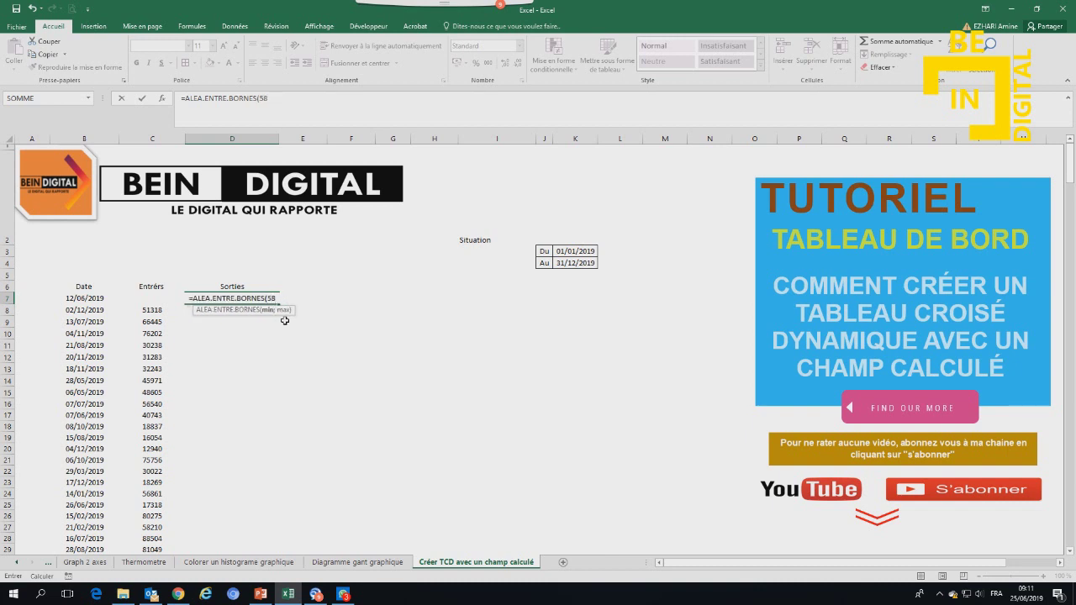
key("BackSpace")
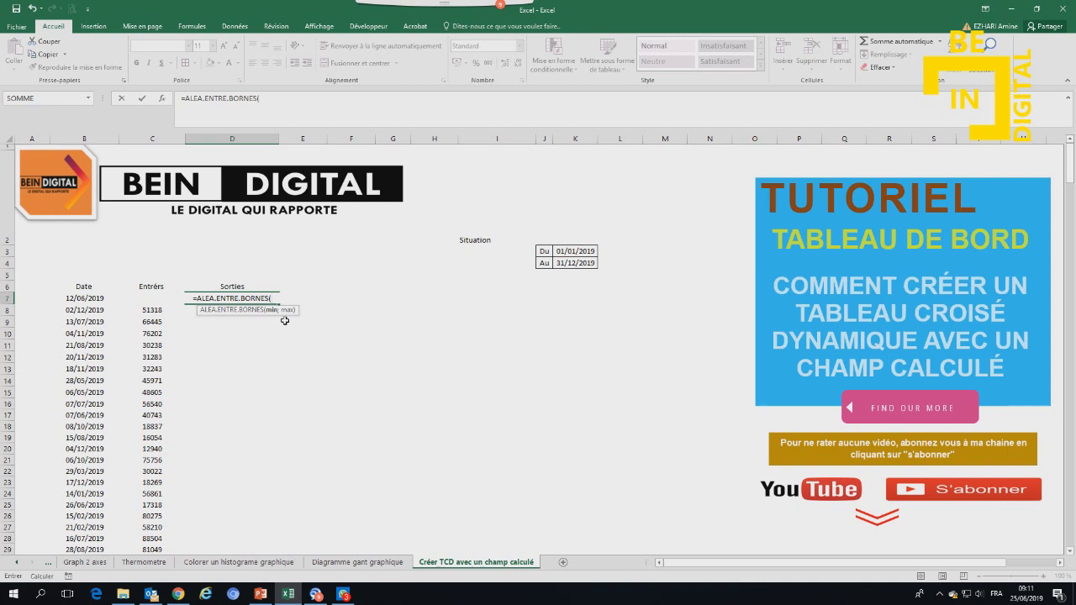
type("500")
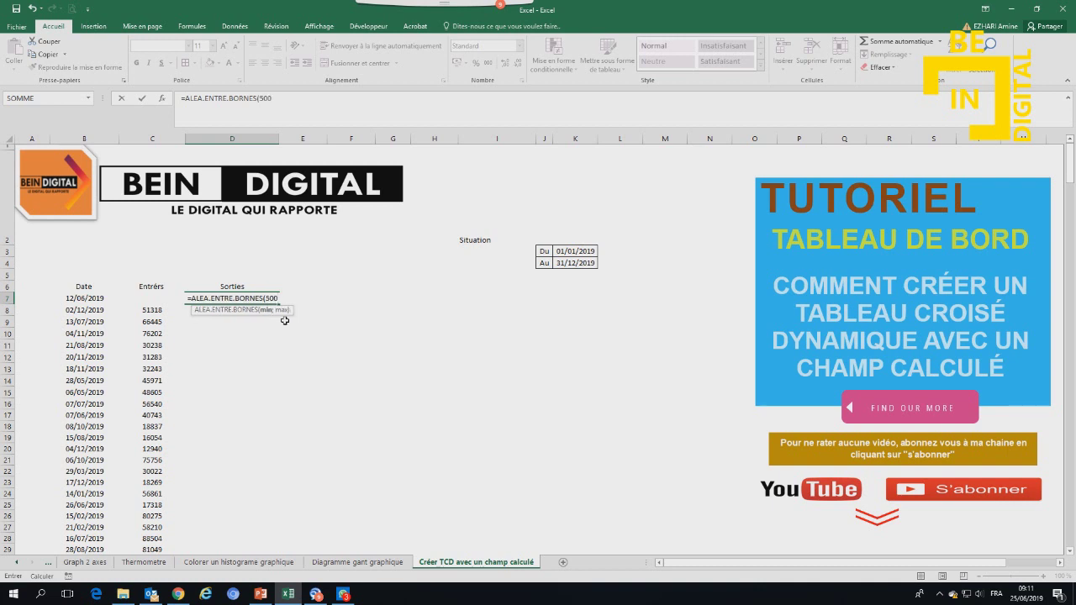
type("0;")
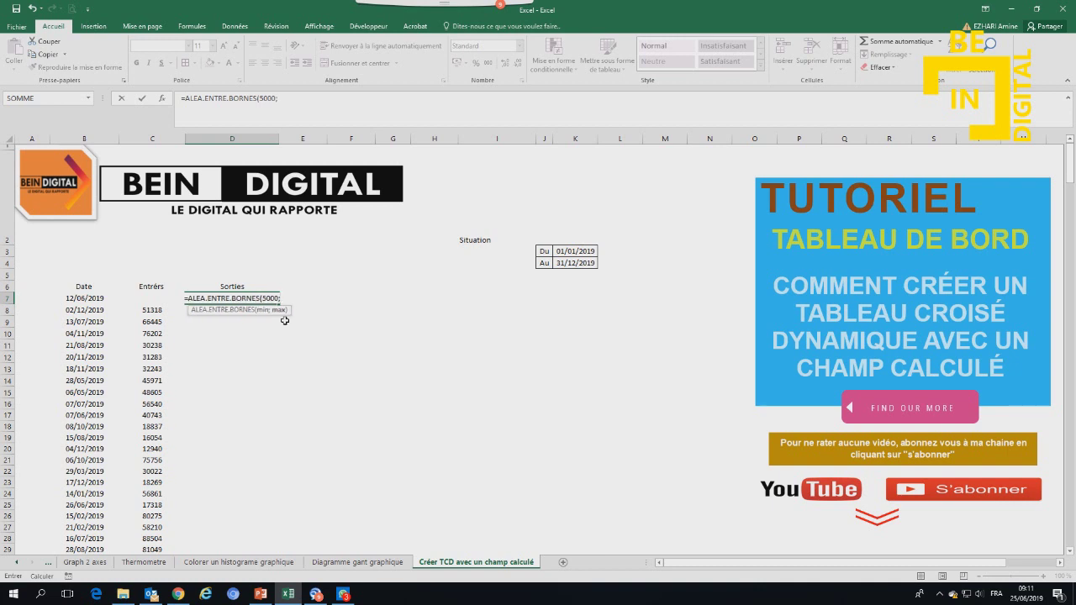
type("100")
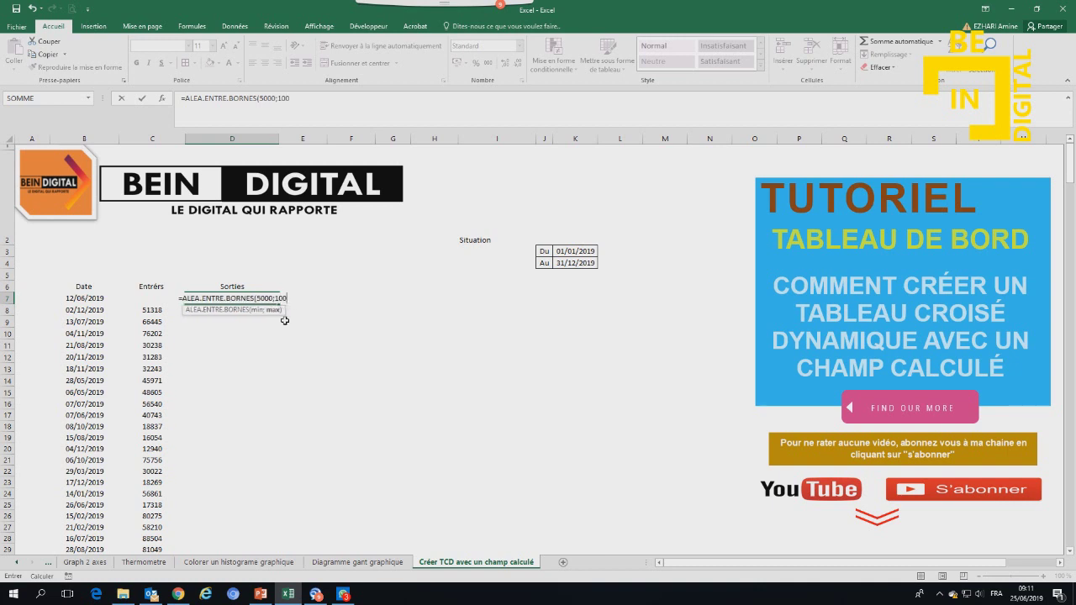
key("BackSpace")
key("BackSpace")
key("BackSpace")
type("50000")
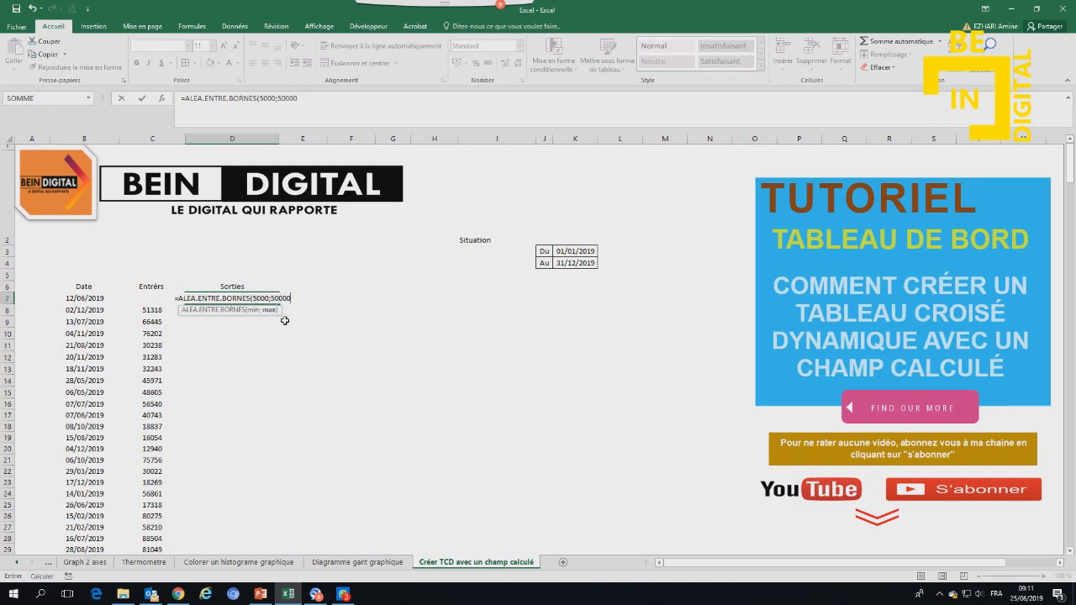
type(")")
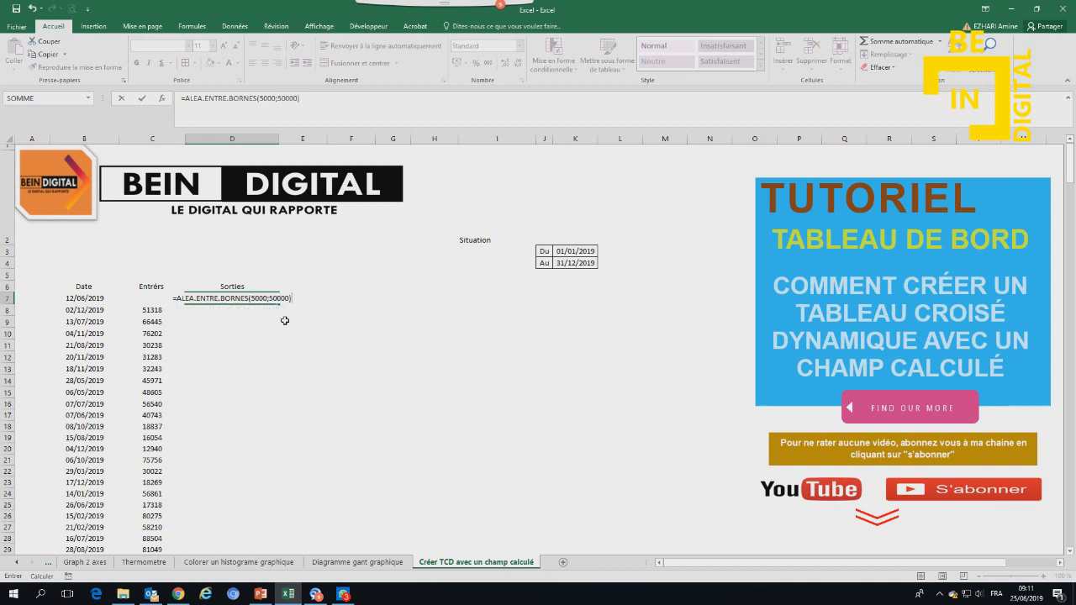
left_click(287, 308)
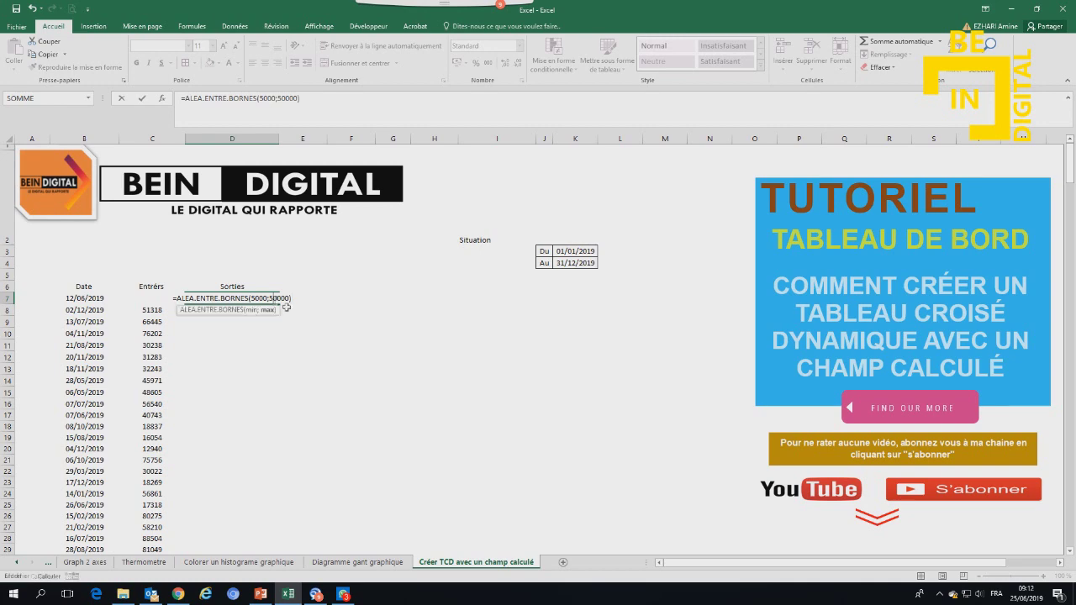
key("ctrl+Return")
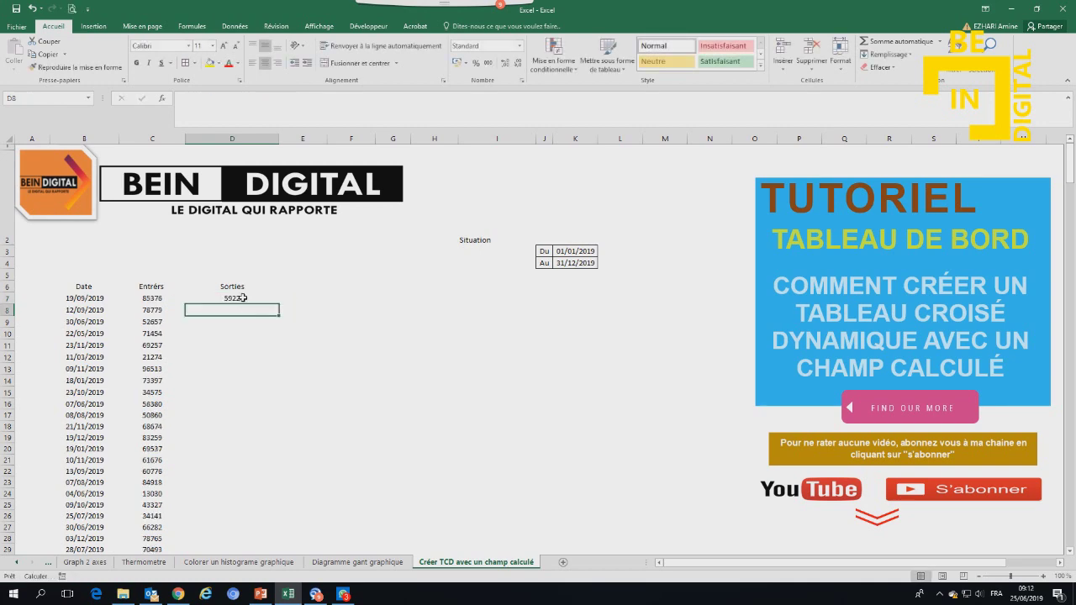
double_click(277, 307)
Select the whole Date/Entrées/Sorties block B6:D354 and copy it.
scroll(255, 420, "down", 15)
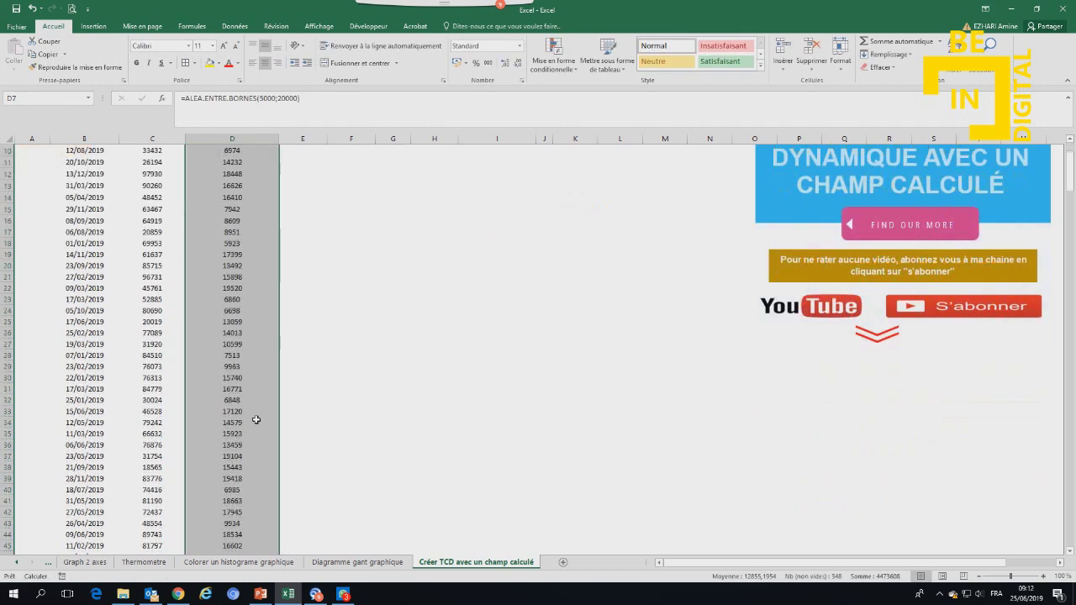
scroll(256, 419, "down", 12)
scroll(255, 419, "down", 12)
scroll(255, 420, "down", 12)
scroll(255, 420, "down", 12)
scroll(256, 419, "down", 12)
scroll(256, 419, "down", 12)
scroll(255, 419, "down", 10)
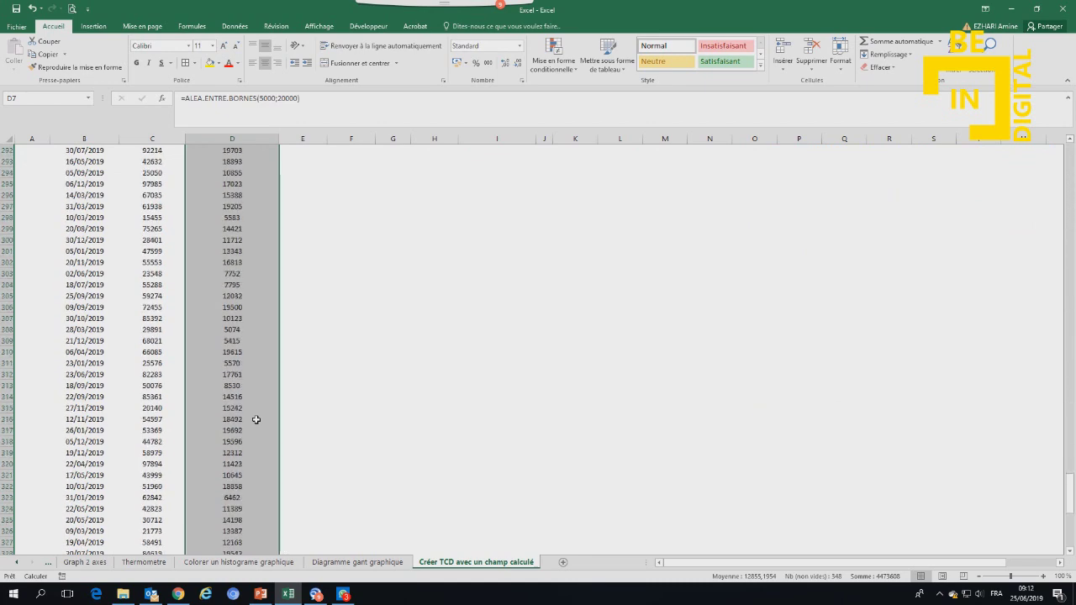
scroll(127, 389, "up", 12)
scroll(127, 379, "up", 12)
scroll(136, 372, "up", 11)
scroll(136, 372, "up", 15)
scroll(136, 372, "up", 15)
scroll(136, 372, "up", 15)
scroll(137, 372, "up", 15)
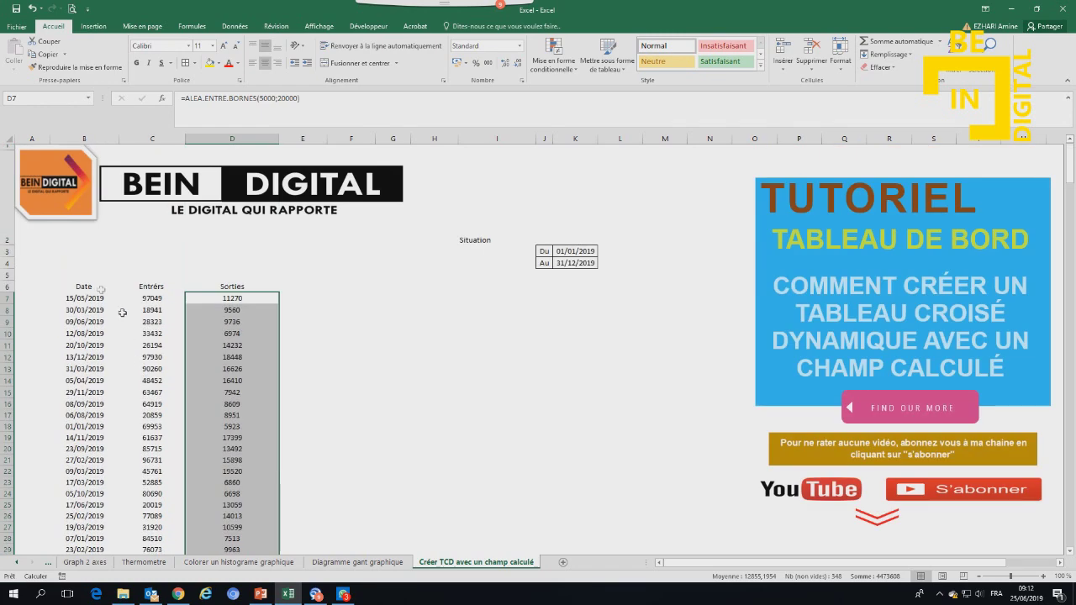
left_click_drag(84, 297, 277, 542)
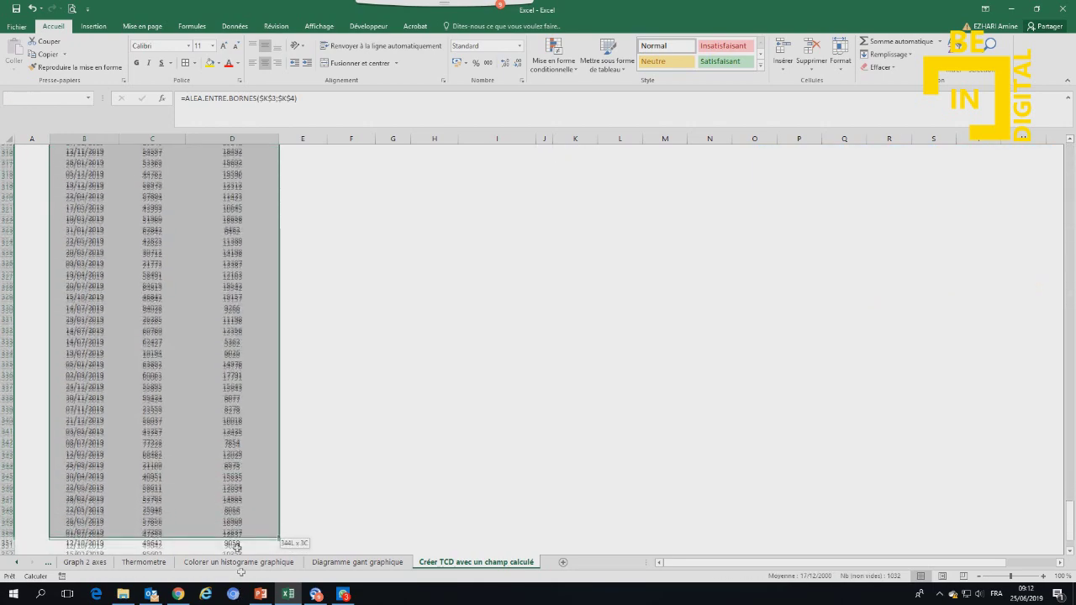
left_click_drag(277, 542, 199, 496)
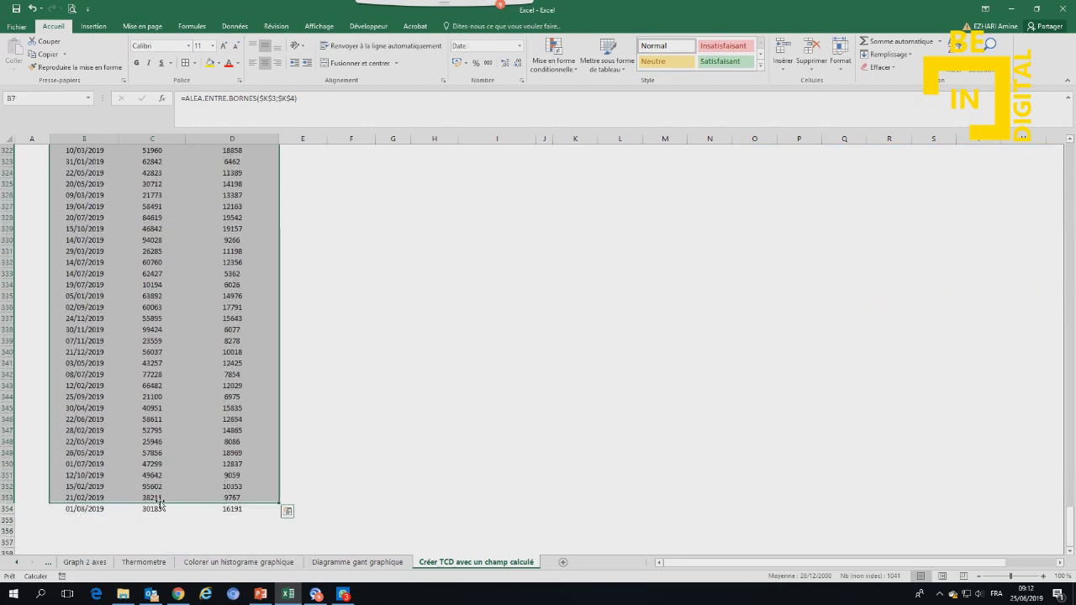
left_click(241, 509)
key("ctrl+a")
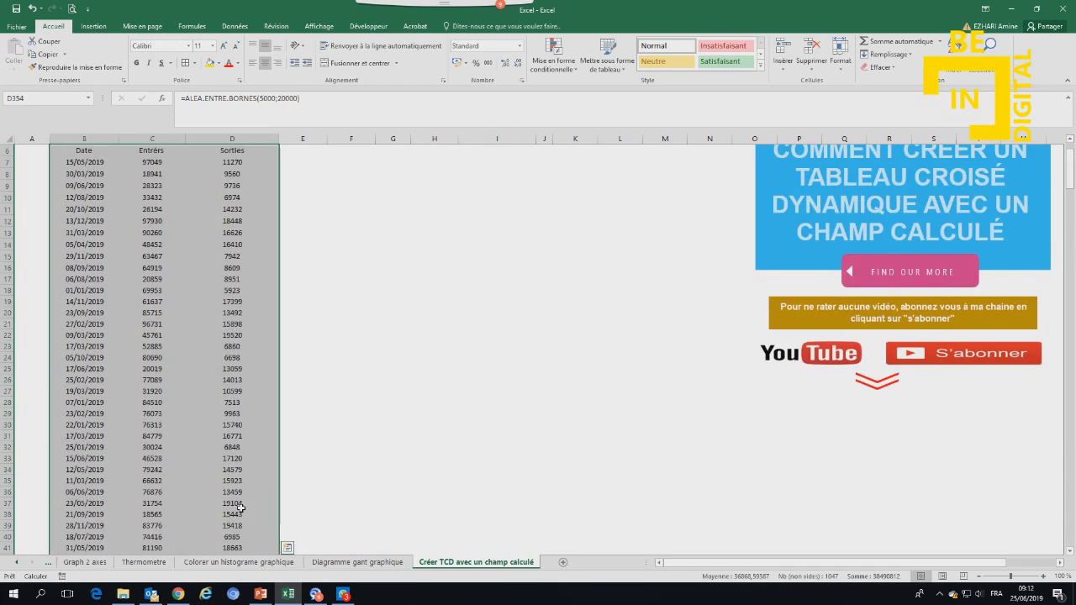
right_click(99, 296)
left_click(124, 315)
Paste the block back at B6 as values and convert it into a table.
scroll(283, 356, "down", 20)
scroll(122, 327, "up", 10)
left_click_drag(1069, 403, 1062, 152)
left_click(84, 286)
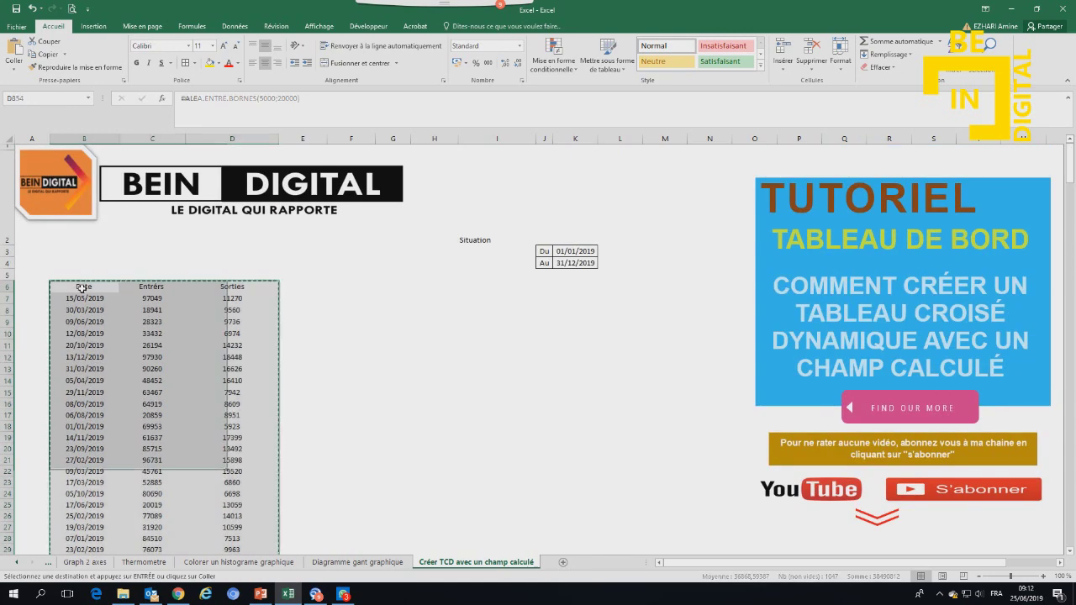
right_click(84, 287)
left_click(124, 339)
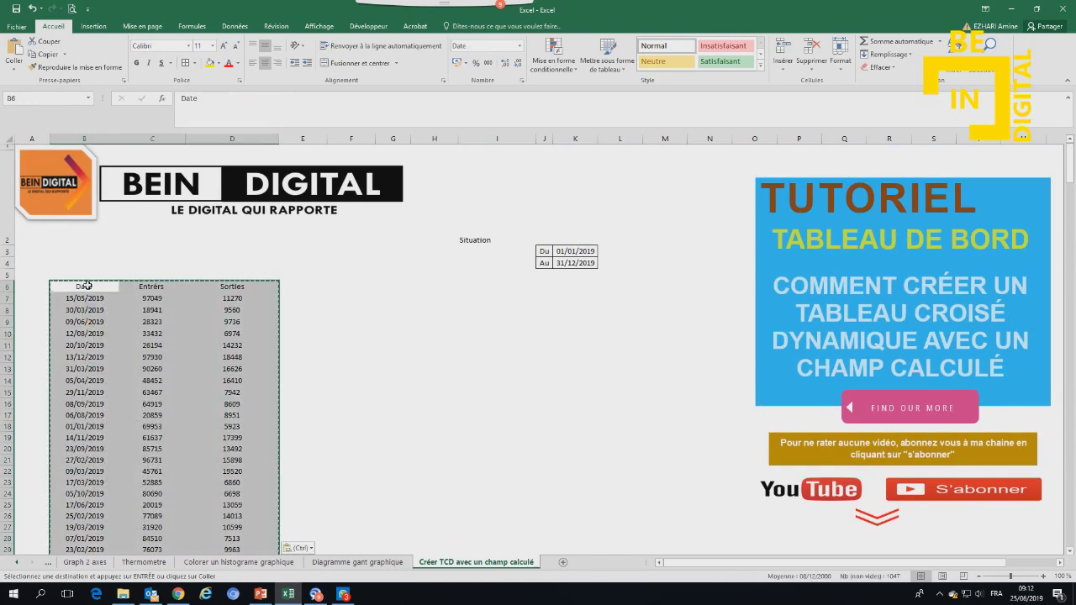
left_click(93, 26)
left_click(110, 52)
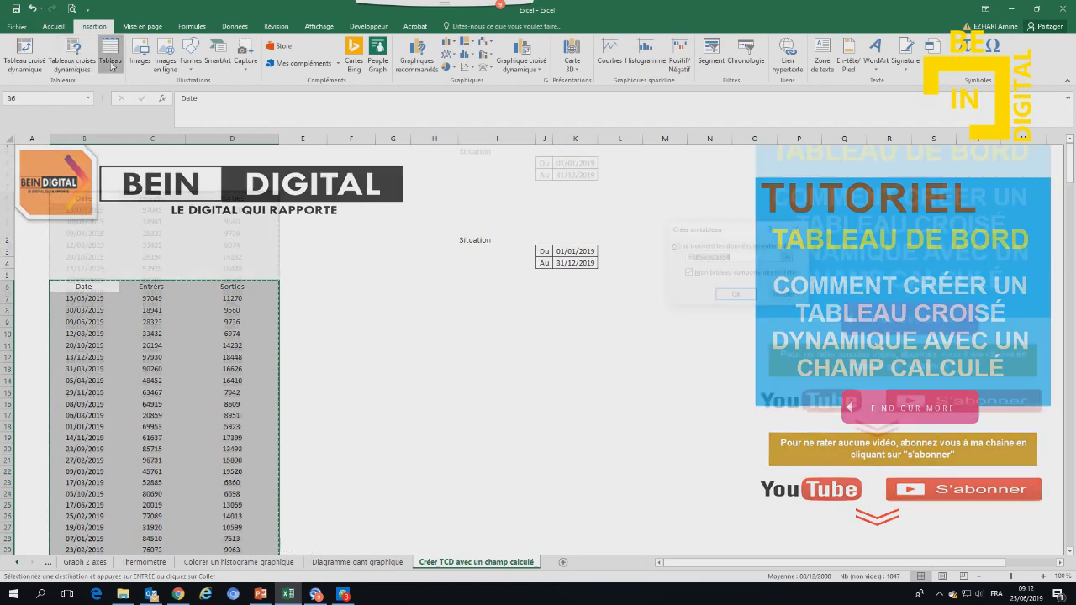
Widen columns B to D to width 16,14.
left_click(336, 293)
scroll(336, 294, "up", 2)
left_click(244, 287)
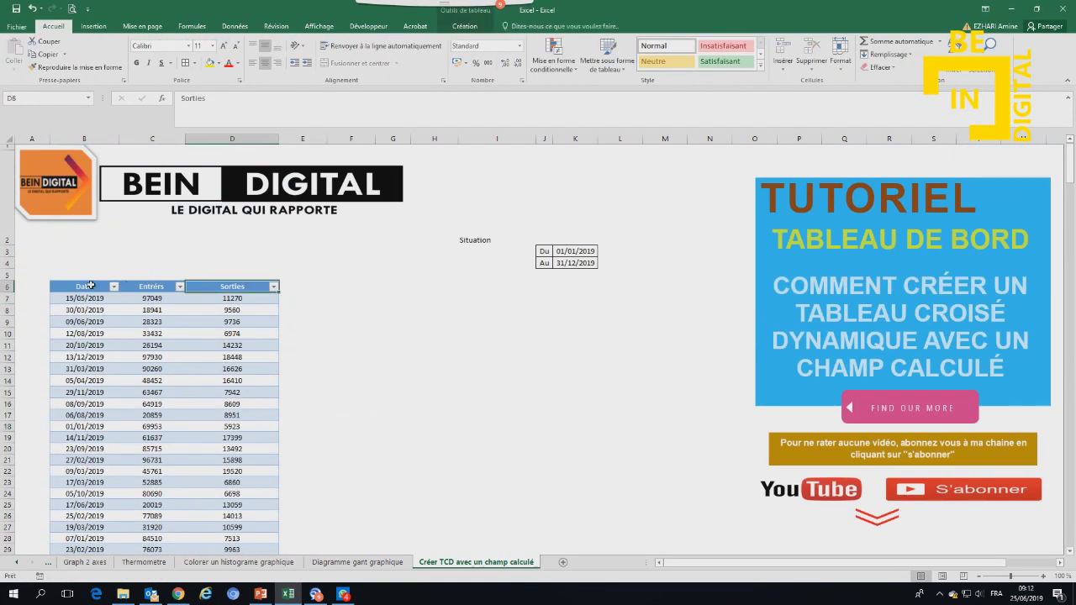
mouse_move(84, 139)
left_mouse_down()
mouse_move(244, 139)
mouse_move(186, 139)
left_mouse_up()
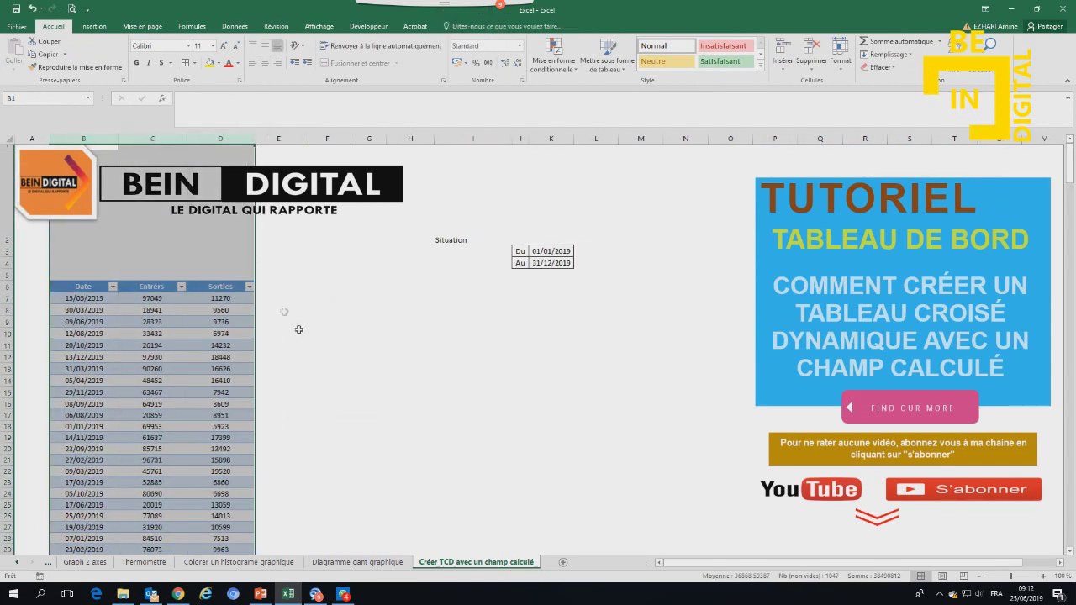
left_click(298, 332)
scroll(308, 329, "down", 5)
scroll(308, 329, "up", 5)
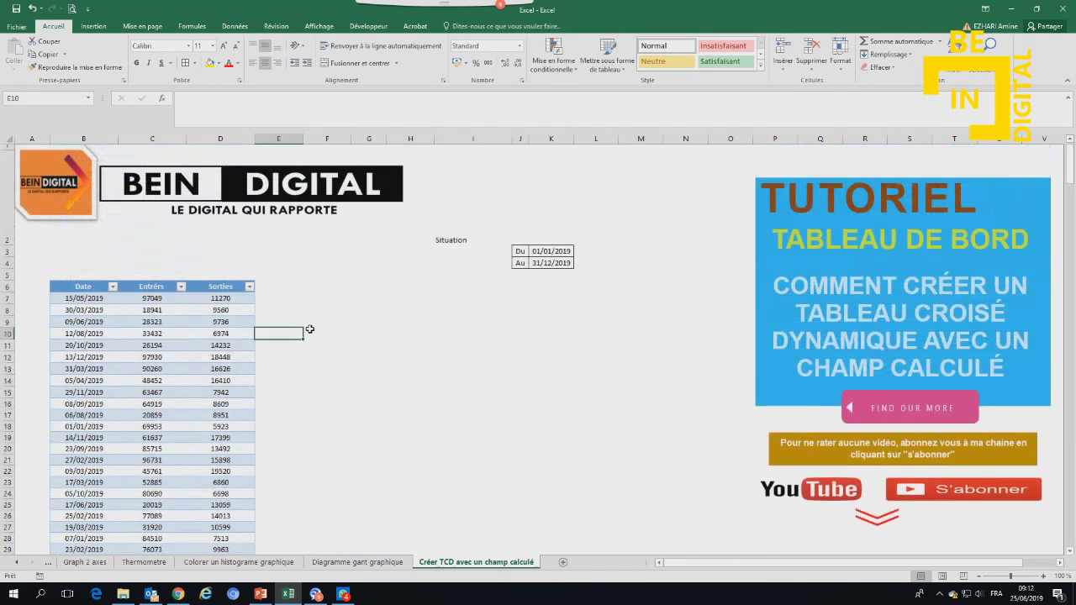
Apply an orange banded style to the data table.
left_click(76, 287)
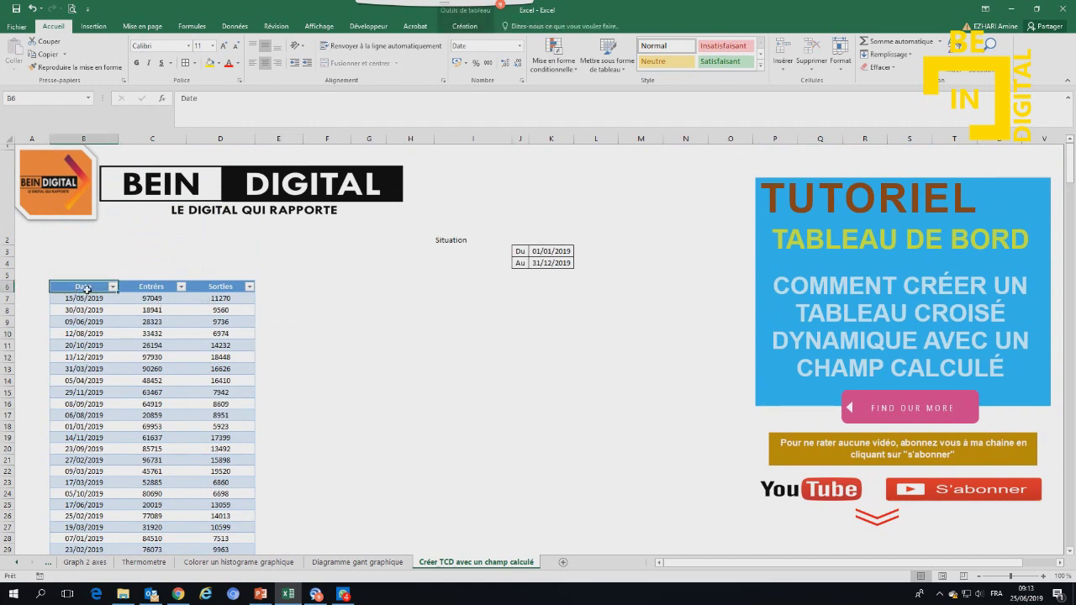
left_click(463, 26)
left_click(728, 57)
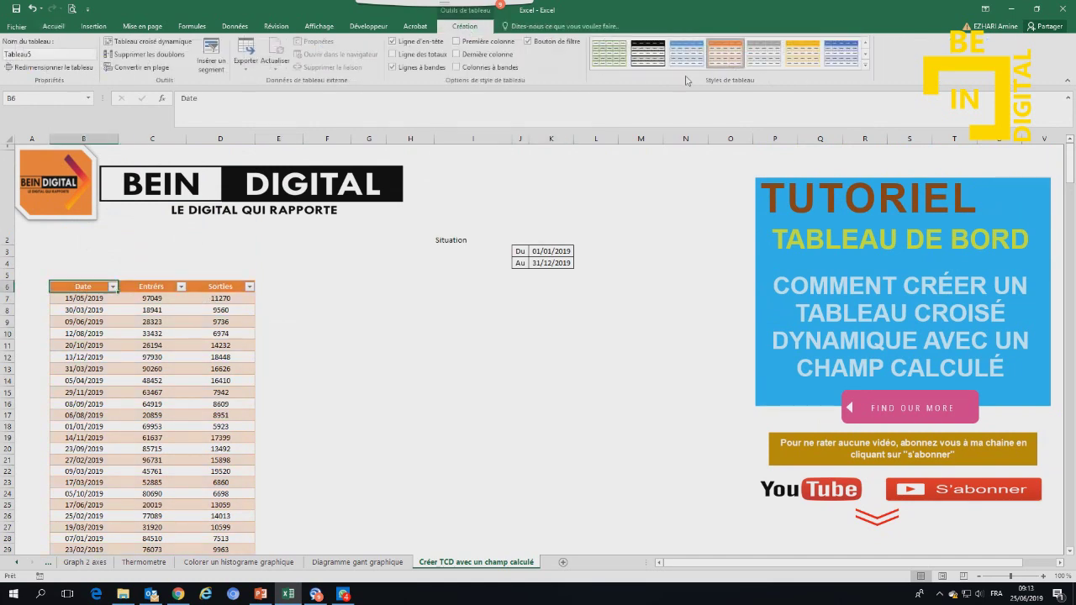
left_click(458, 381)
left_click(401, 379)
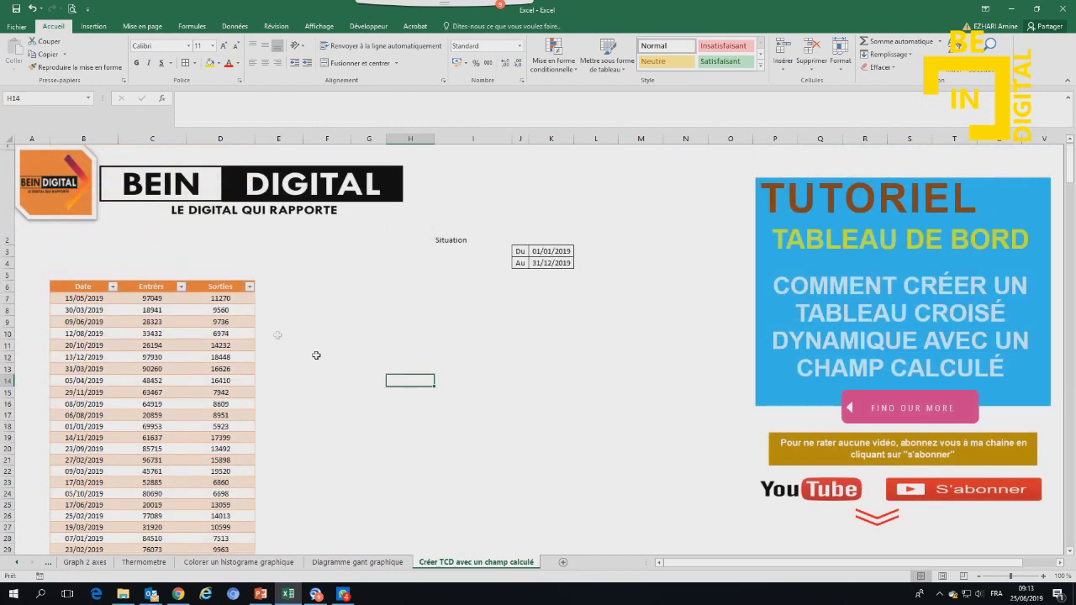
left_click_drag(85, 287, 194, 571)
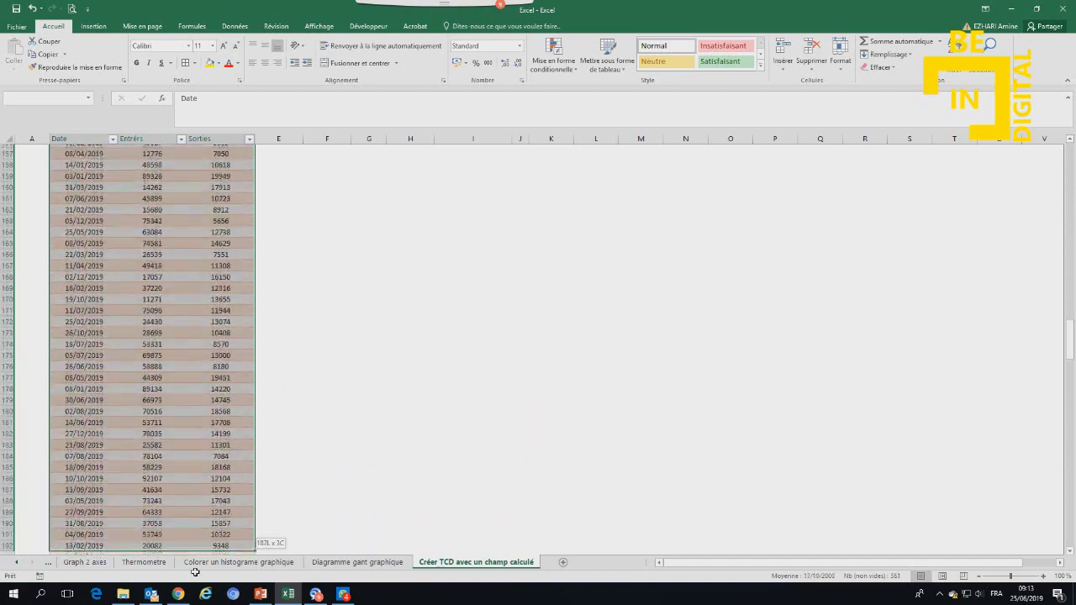
Select the full table and insert a pivot table from it on a new worksheet.
left_click_drag(194, 571, 195, 572)
left_click_drag(1069, 503, 1068, 505)
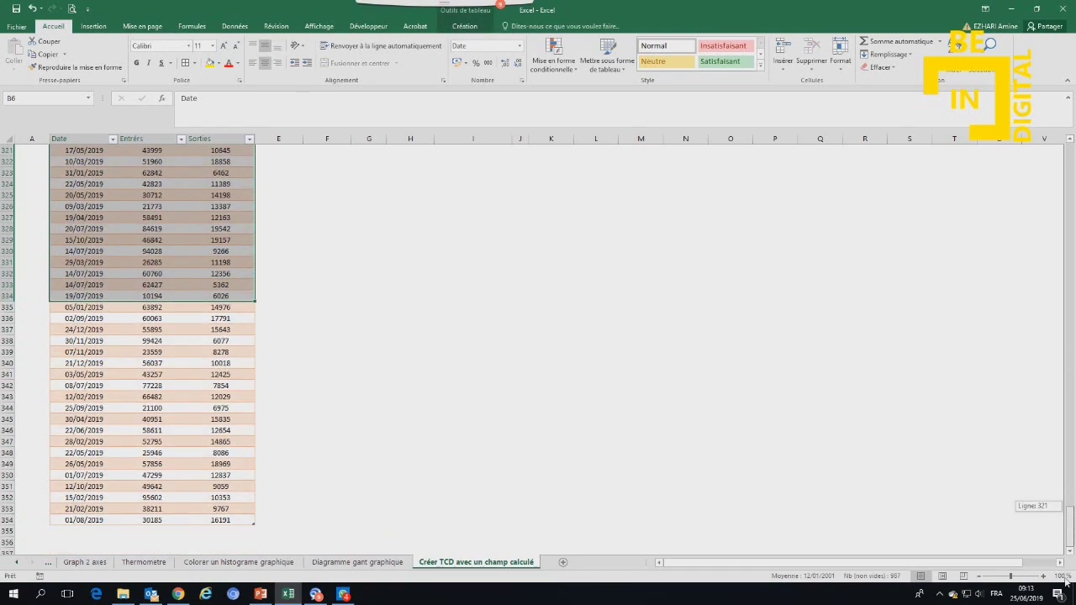
left_click(82, 285)
key("ctrl+shift+Right")
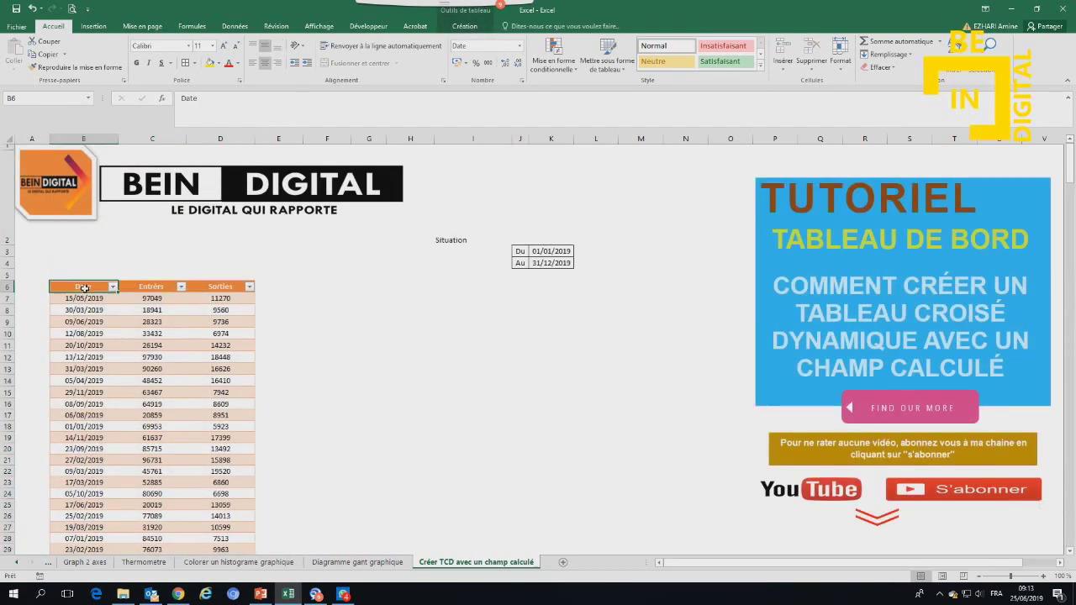
key("ctrl+shift+Down")
left_click(93, 26)
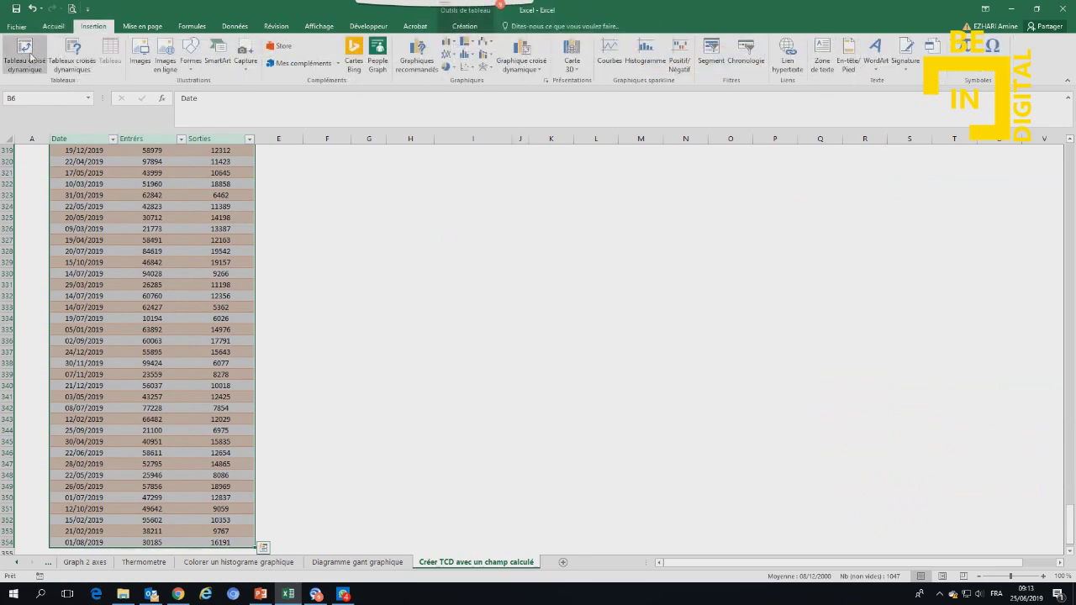
left_click(30, 57)
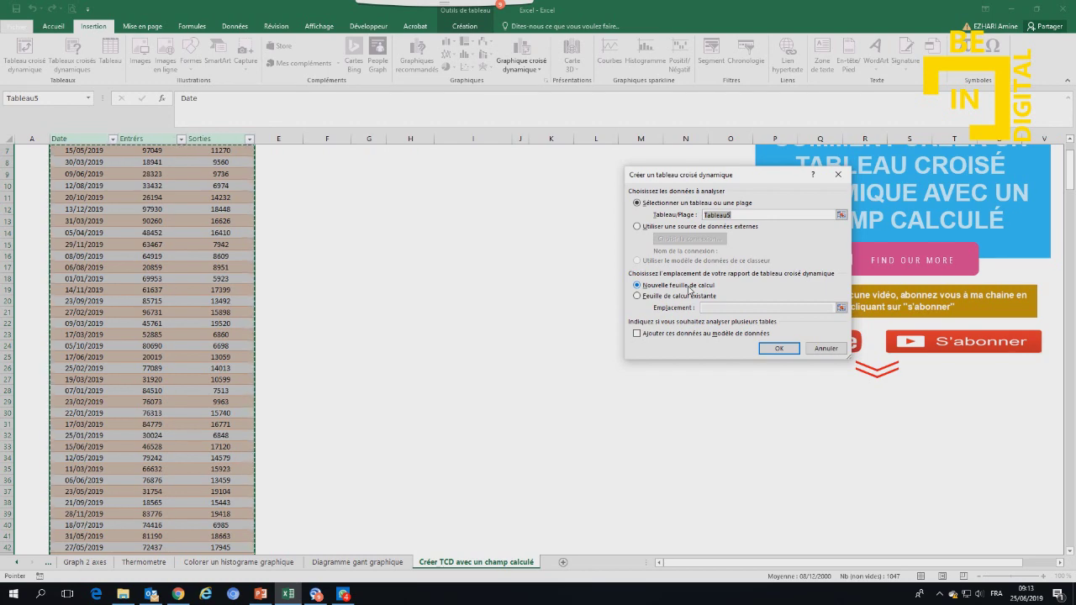
left_click(775, 348)
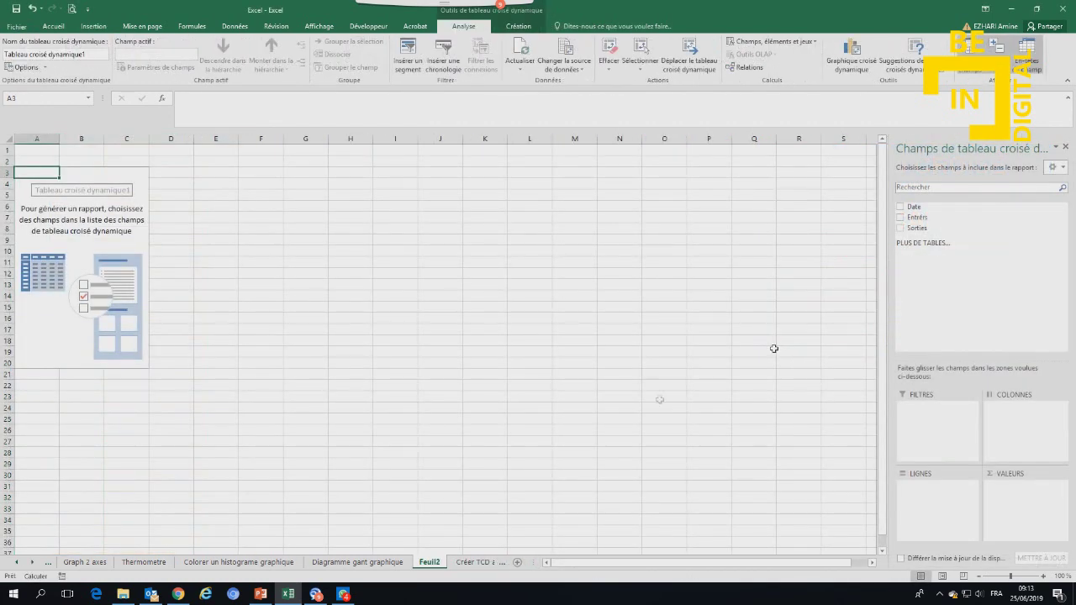
Move the new pivot sheet after 'Créer TCD avec un champ calculé' and rename it TDB.
left_click_drag(433, 564, 472, 561)
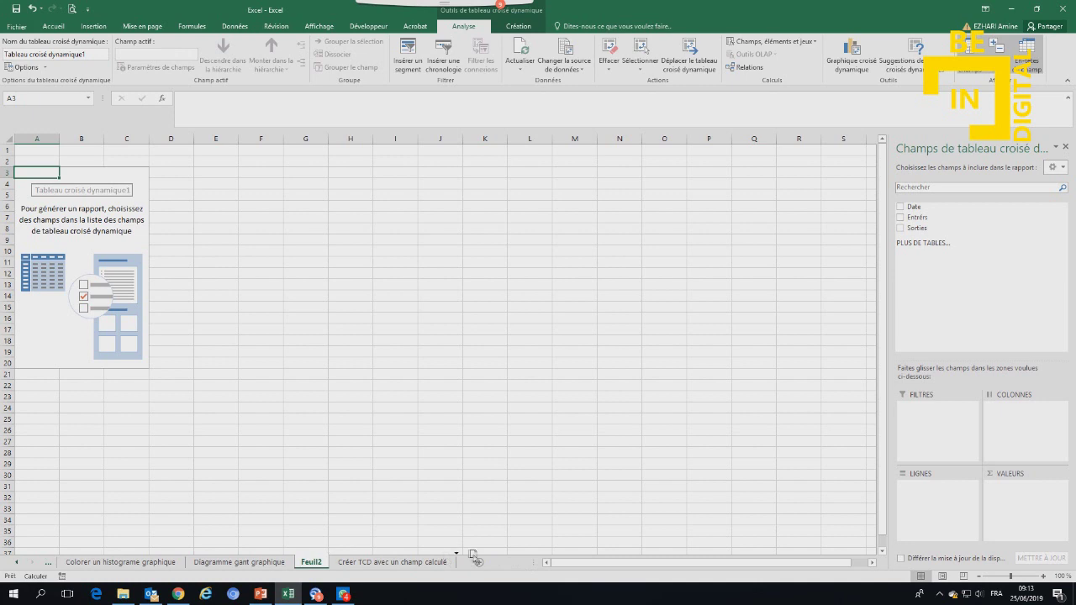
right_click(440, 562)
left_click(483, 457)
type("TDB")
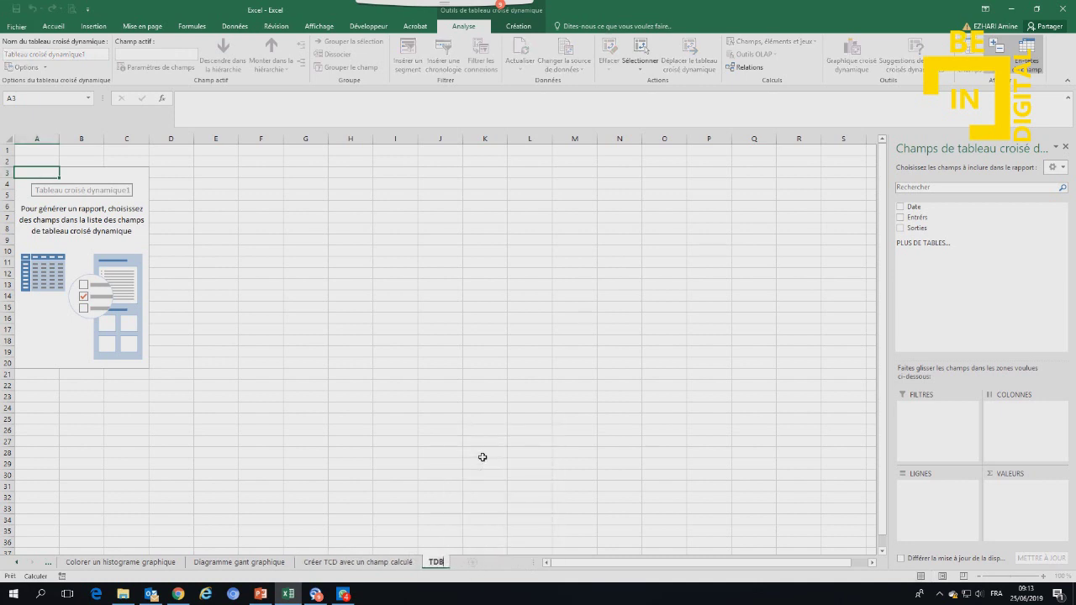
left_click(482, 457)
Build the pivot with Date as month rows and Entrées and Sorties as summed values.
left_click(117, 216)
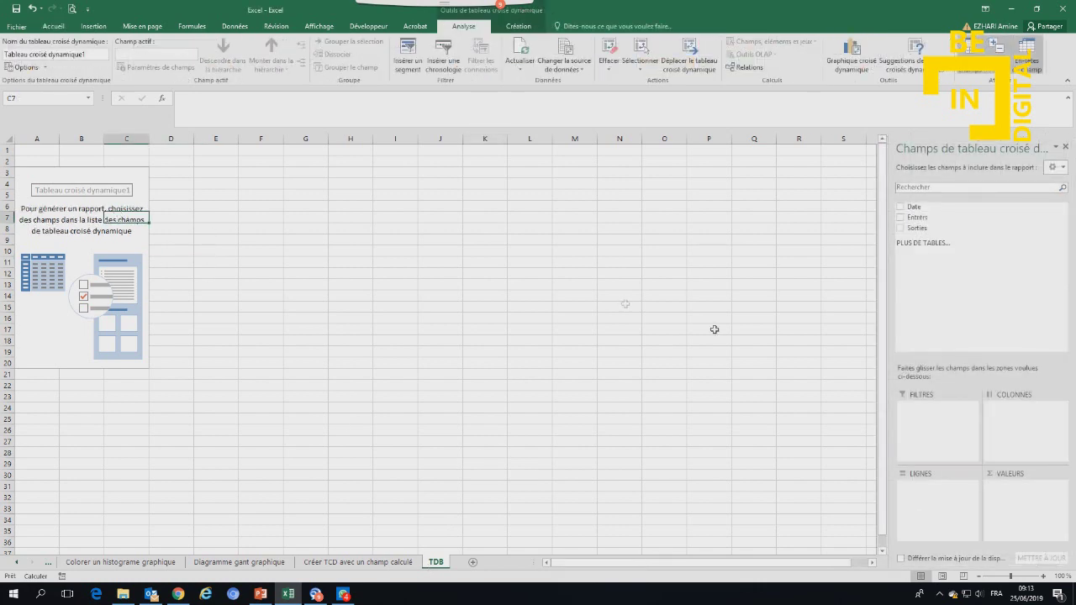
mouse_move(913, 206)
left_mouse_down()
mouse_move(916, 530)
mouse_move(867, 499)
left_mouse_up()
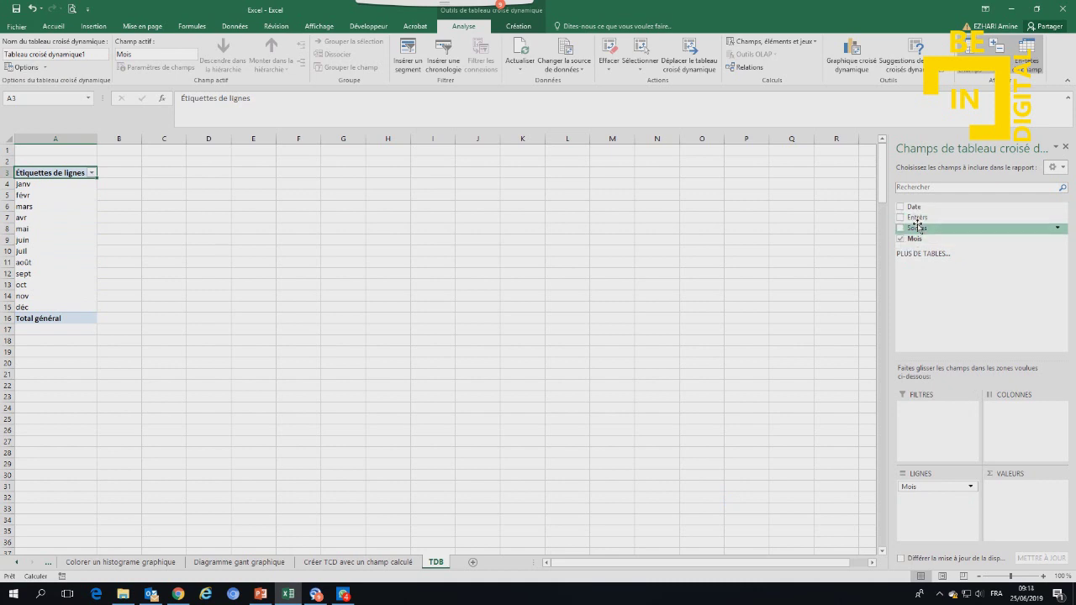
mouse_move(922, 220)
left_mouse_down()
mouse_move(1021, 496)
mouse_move(1060, 531)
mouse_move(1034, 520)
left_mouse_up()
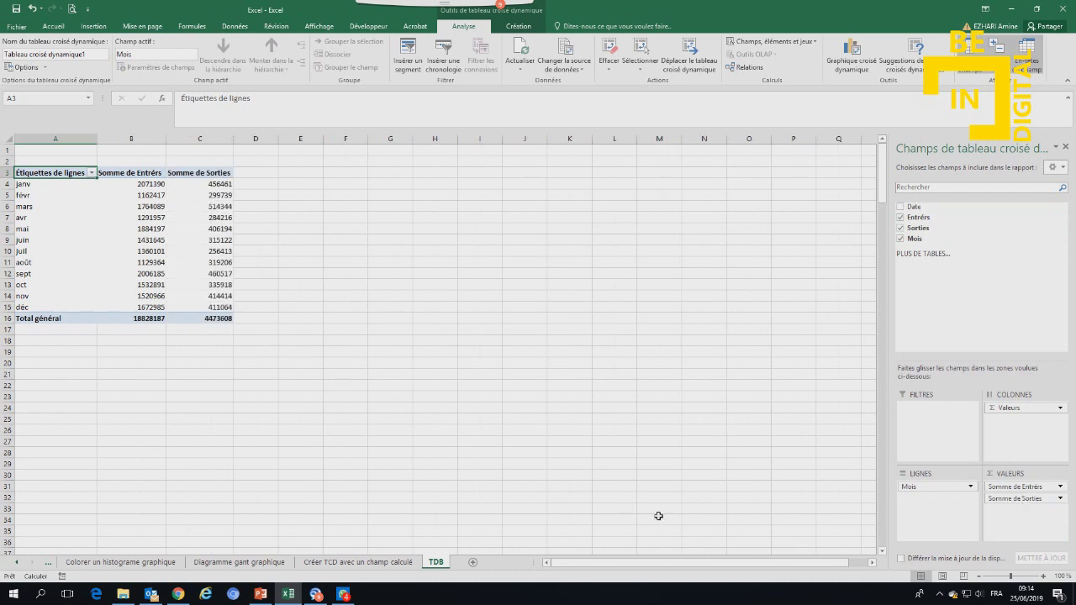
Format Somme de Entrées as US dollar currency with 0 decimal places.
left_click(1060, 487)
left_click(1022, 473)
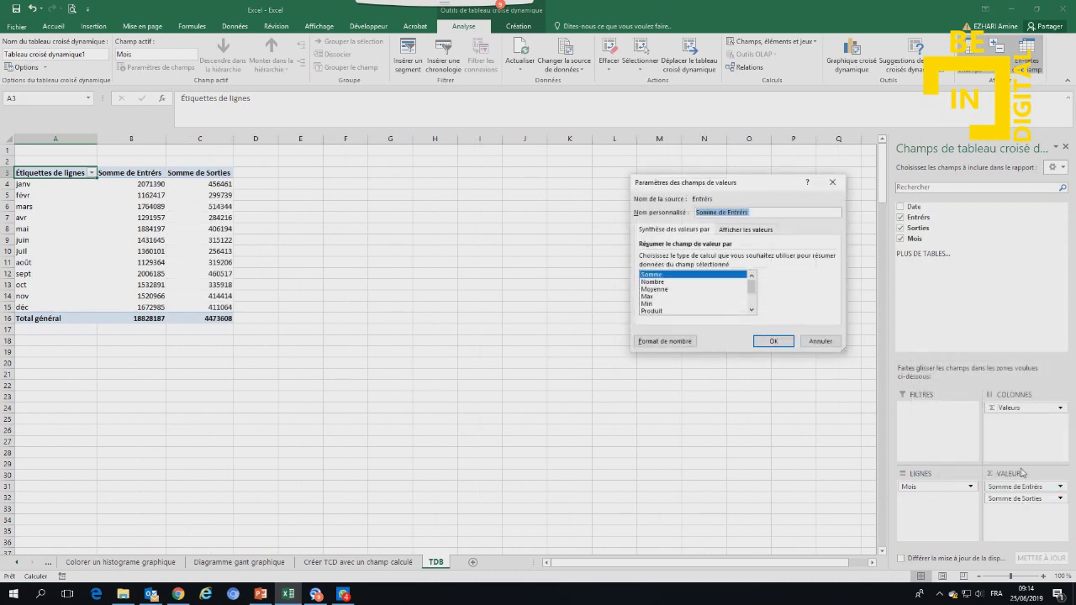
left_click(664, 340)
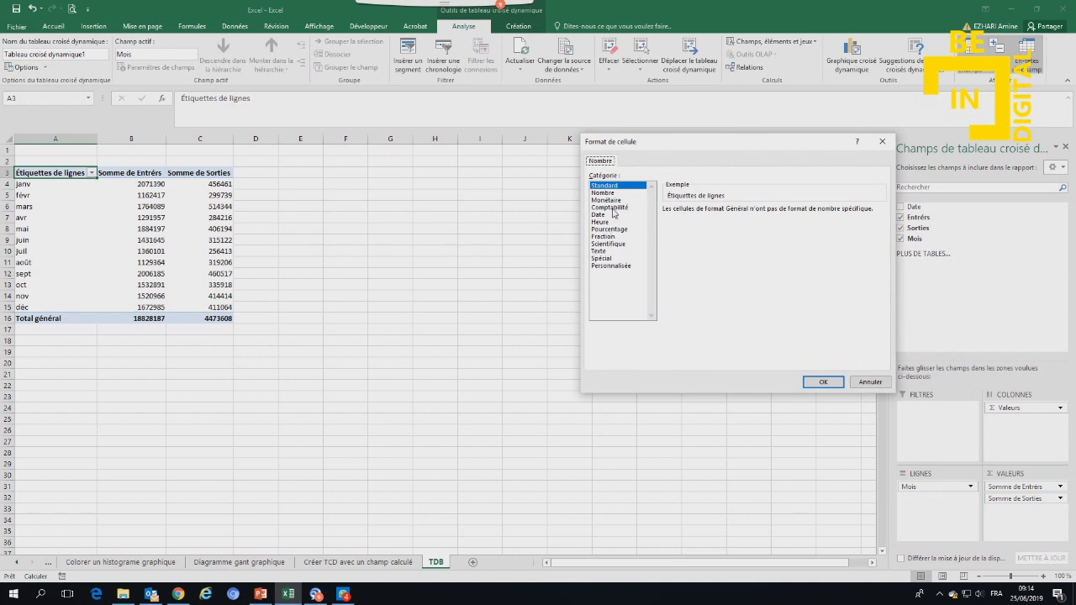
left_click(617, 201)
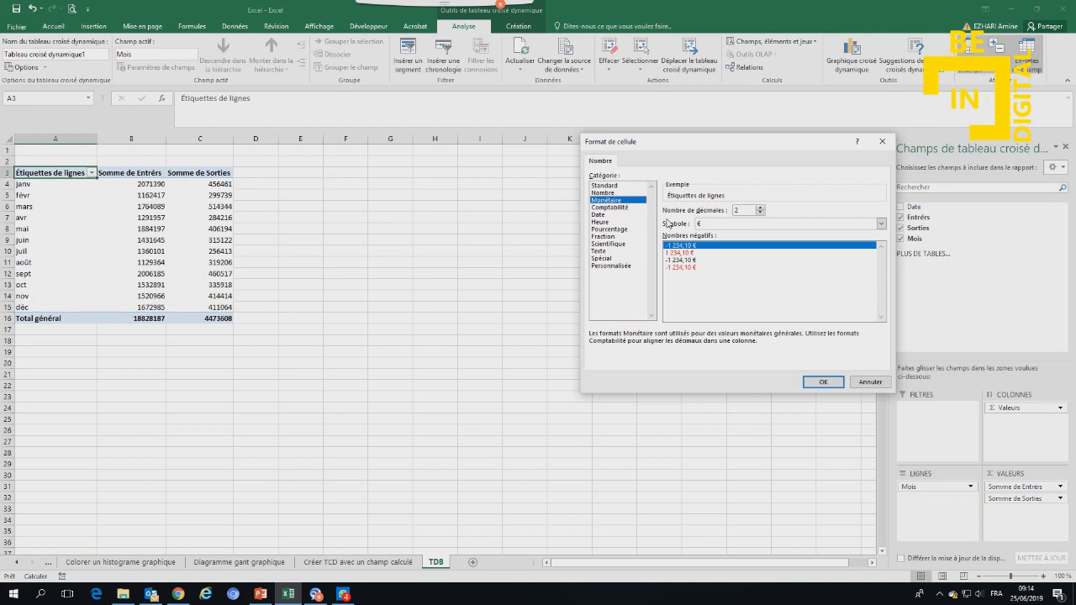
left_click(880, 224)
scroll(832, 235, "down", 10)
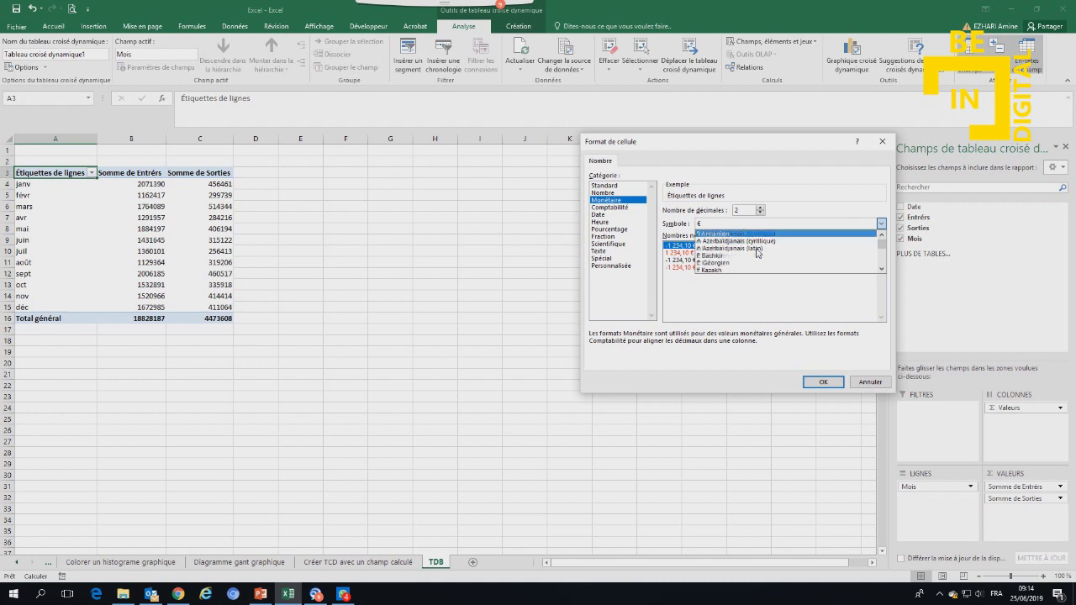
scroll(756, 253, "down", 1)
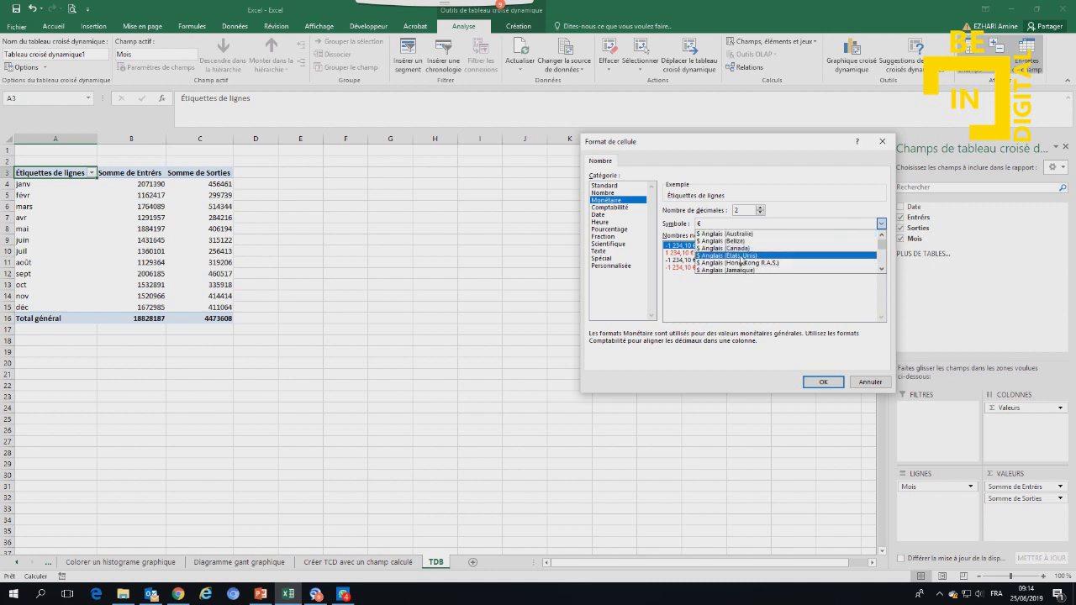
left_click(739, 255)
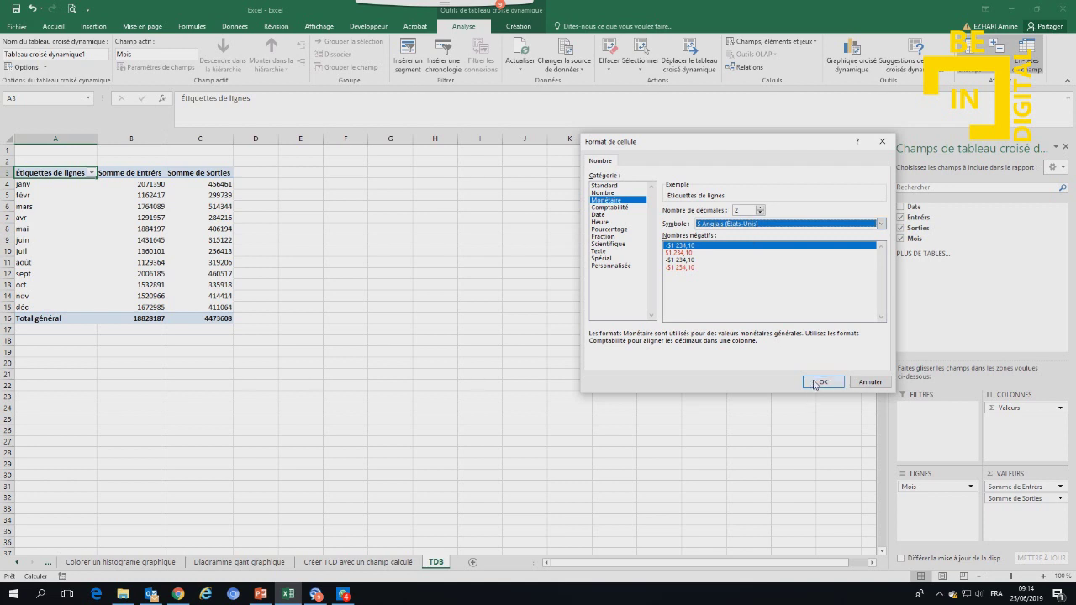
left_click(759, 213)
left_click(759, 213)
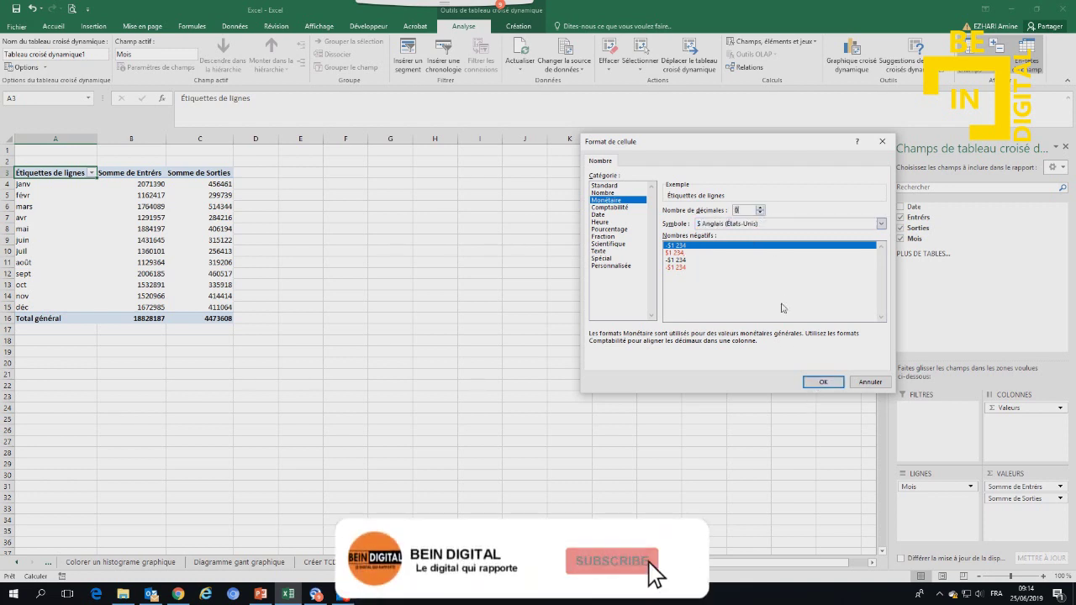
left_click(822, 381)
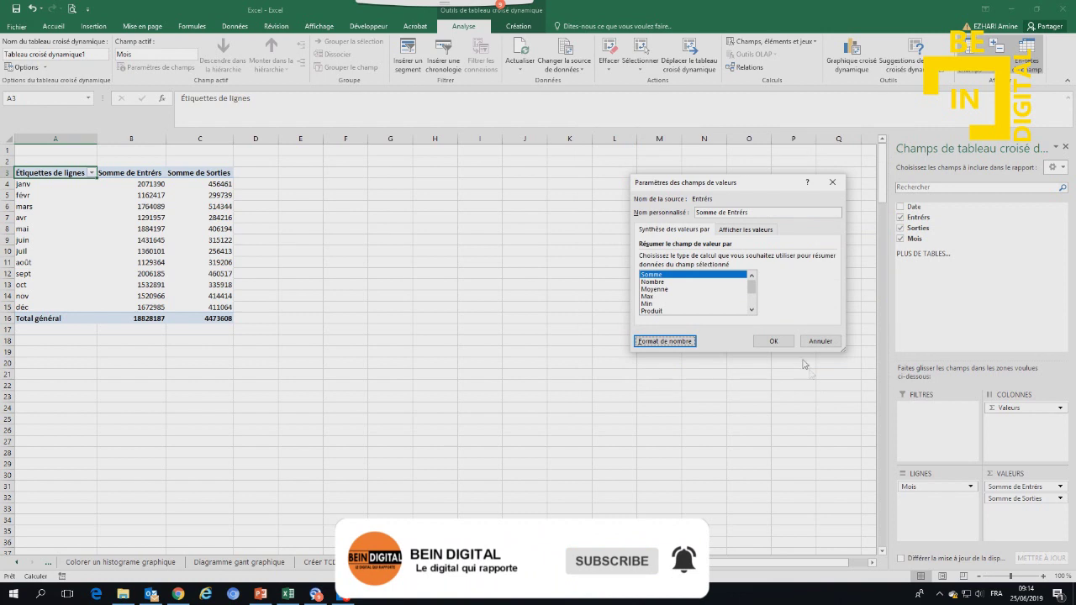
left_click(771, 340)
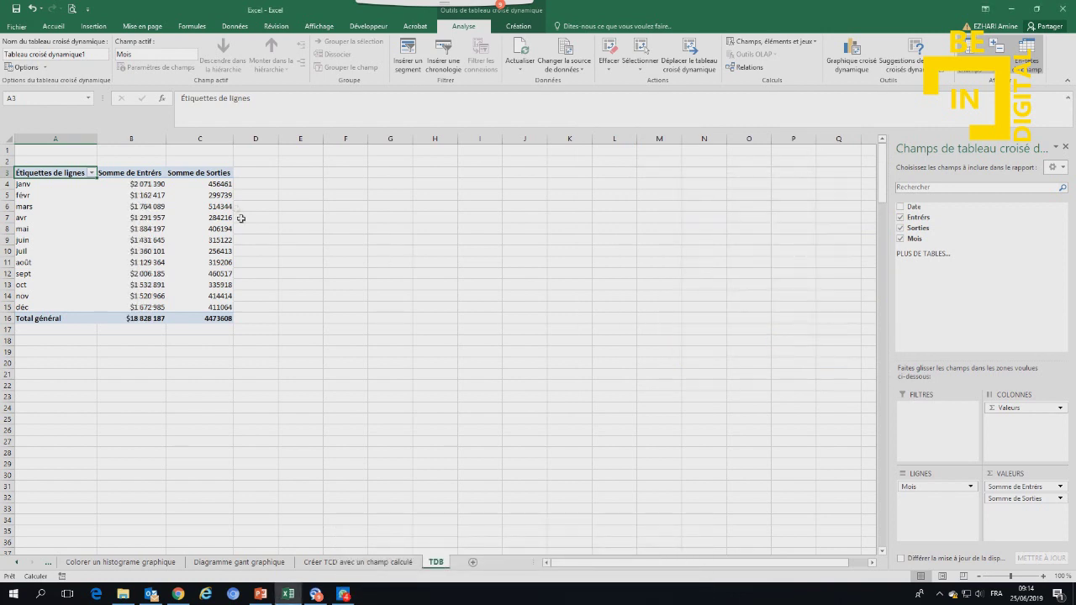
Format Somme de Sorties as US dollar currency with 0 decimal places.
left_click(1059, 498)
left_click(958, 480)
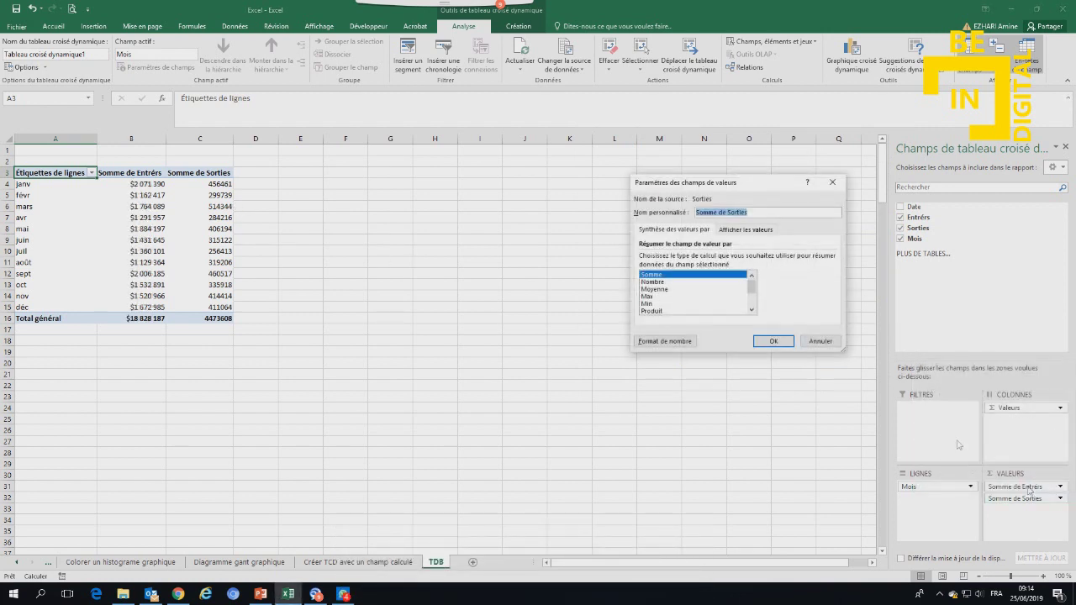
left_click(661, 339)
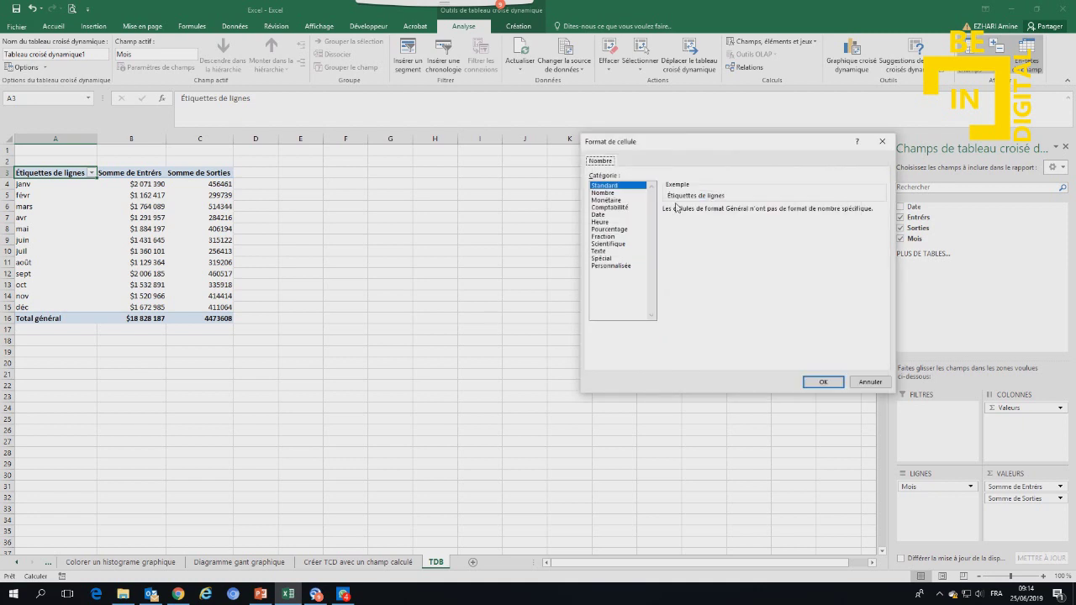
left_click(611, 201)
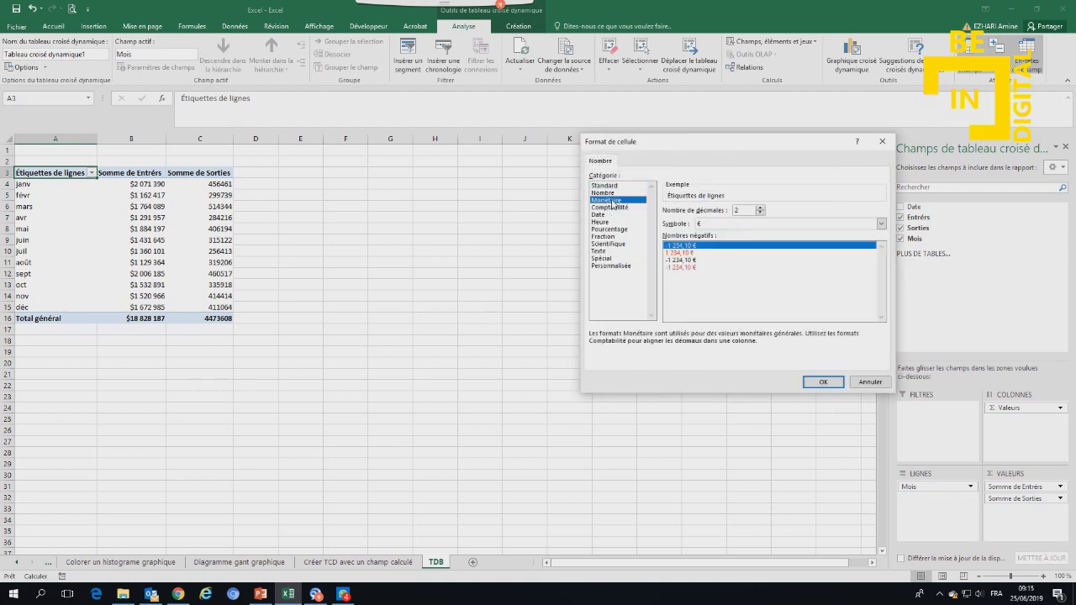
left_click(759, 213)
left_click(760, 213)
left_click(881, 223)
scroll(731, 260, "down", 5)
scroll(731, 266, "down", 3)
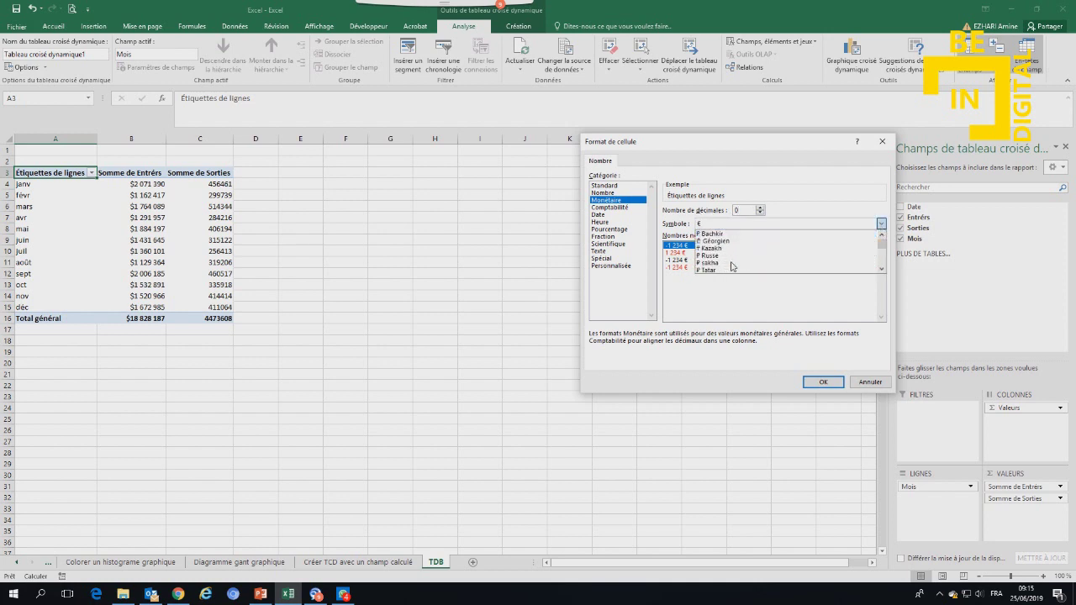
scroll(735, 269, "down", 3)
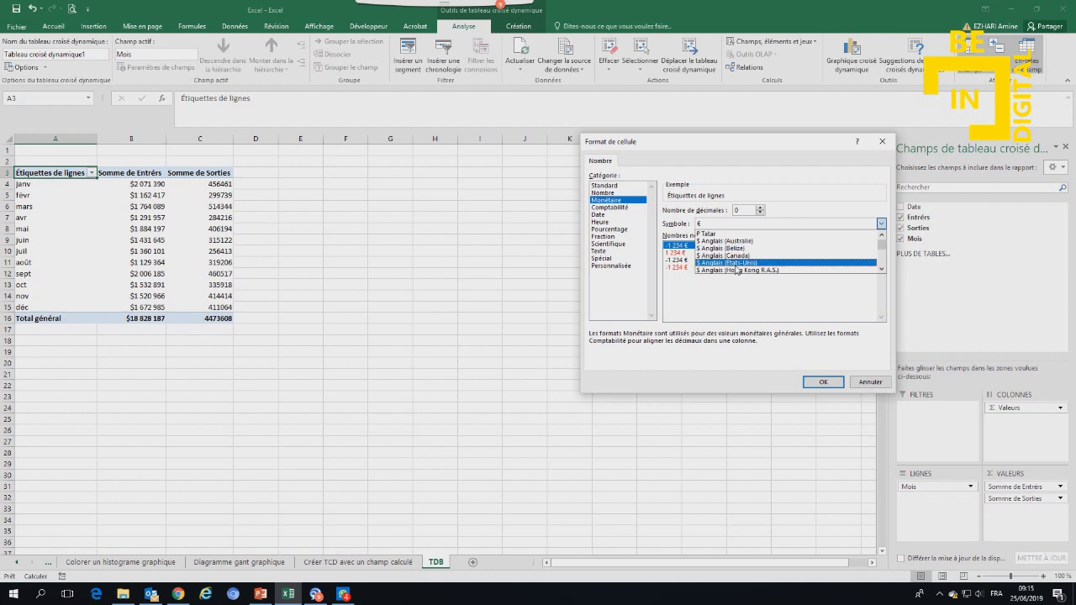
left_click(735, 269)
left_click(823, 382)
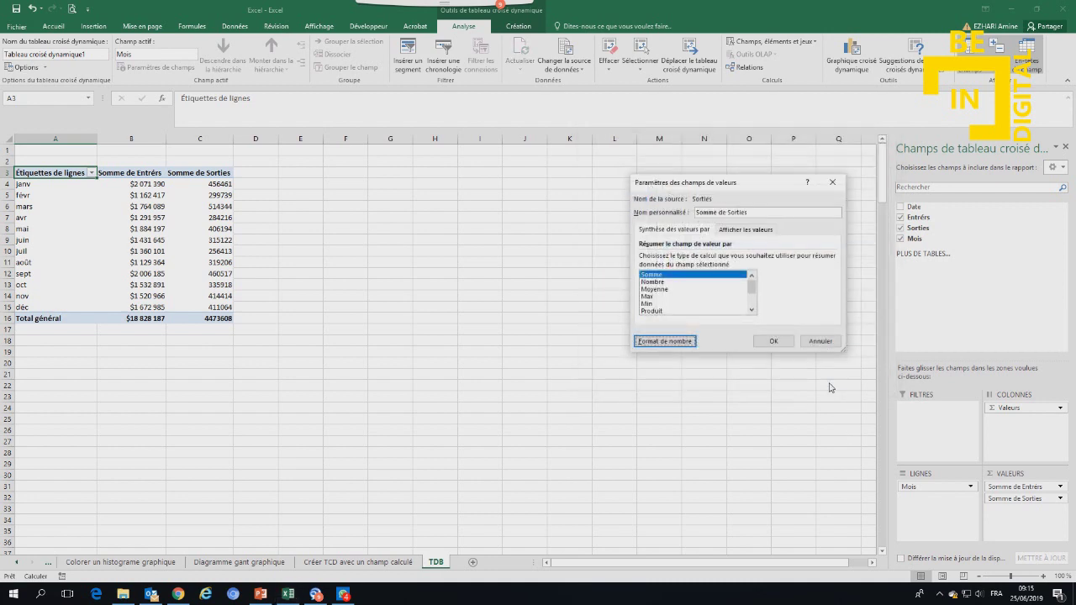
left_click(774, 346)
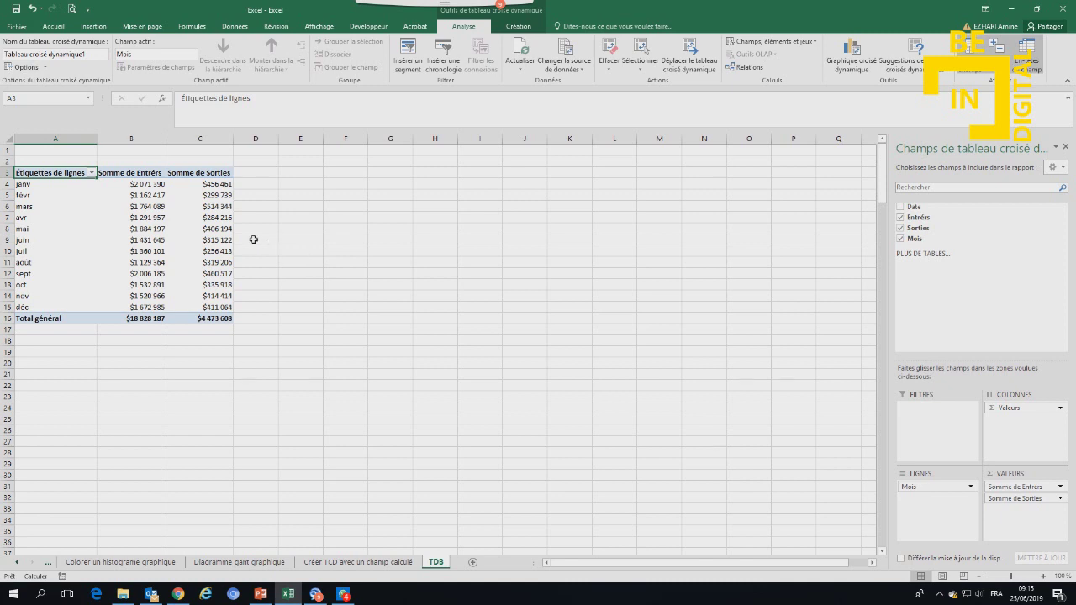
Check the January Entrées and Sorties values against the source data sheet.
left_click(129, 185)
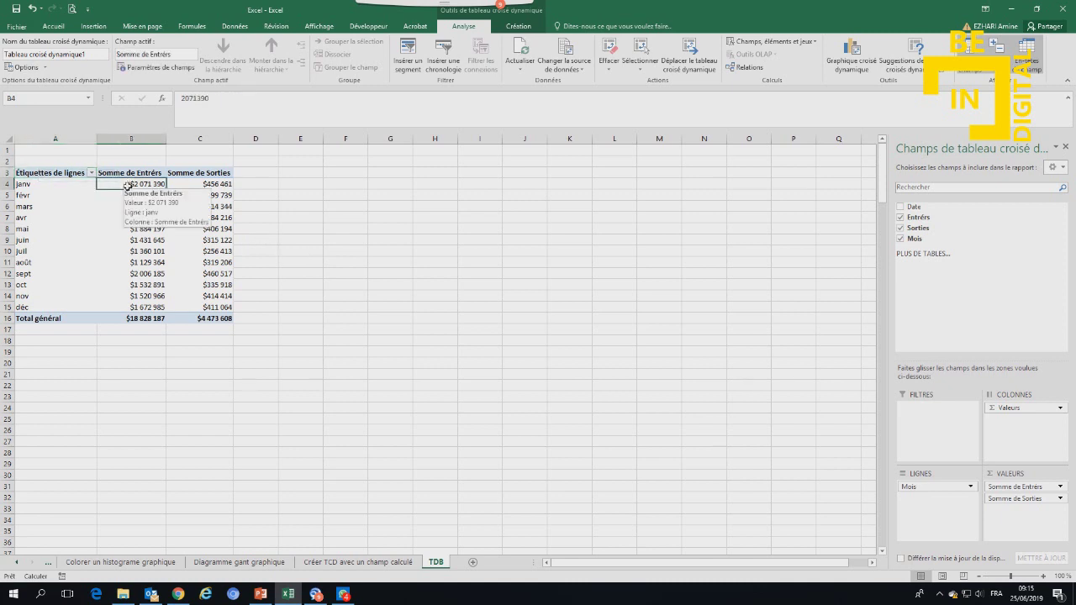
left_click(212, 183)
left_click(126, 183)
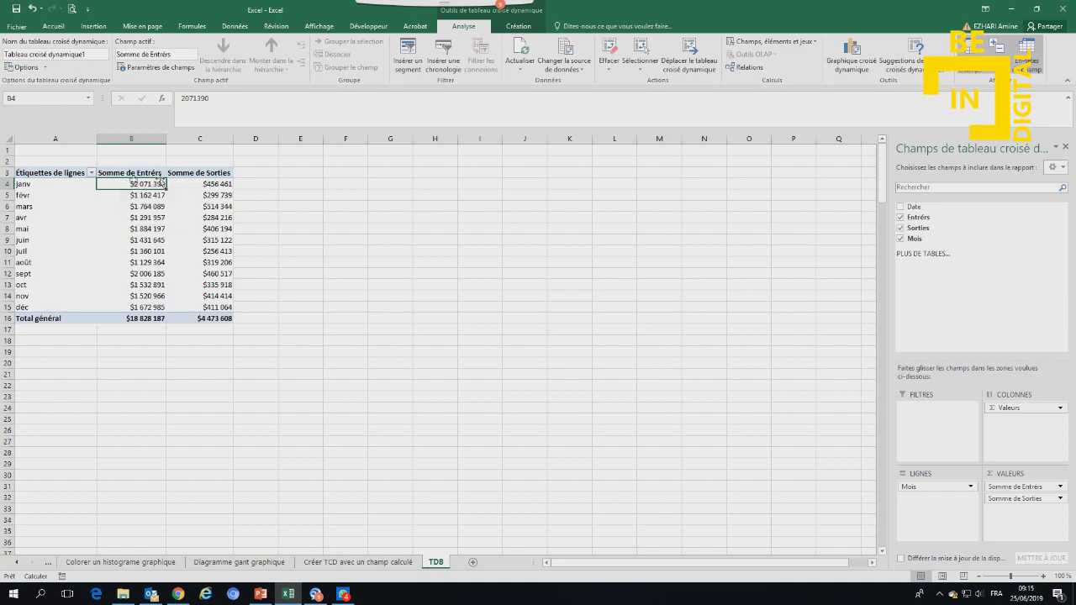
left_click(216, 184)
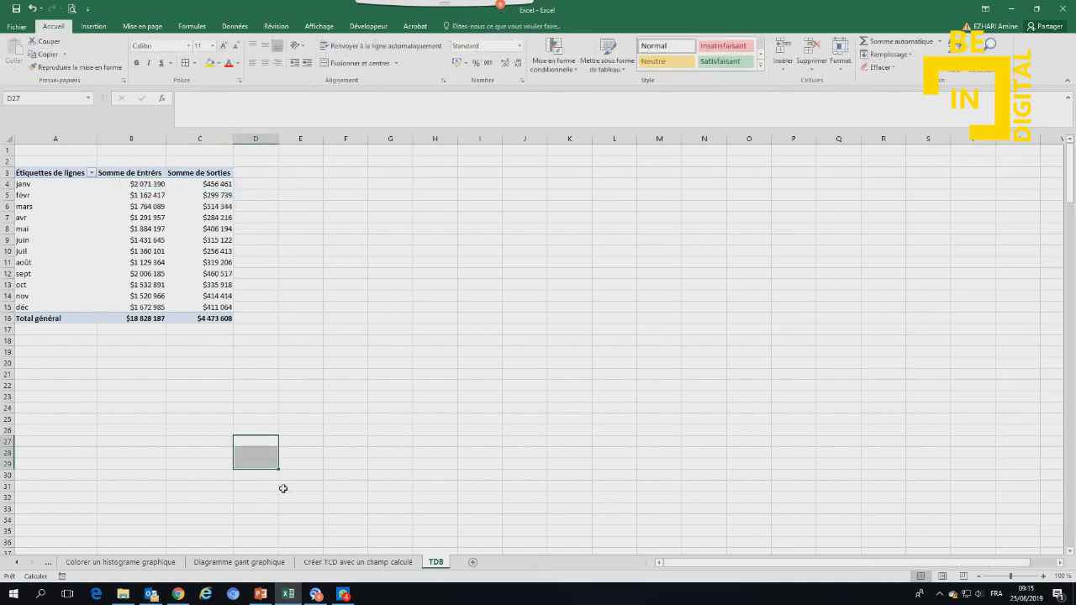
left_click(386, 562)
left_click(436, 561)
Rename the row-label header in A3 to Mois.
double_click(55, 172)
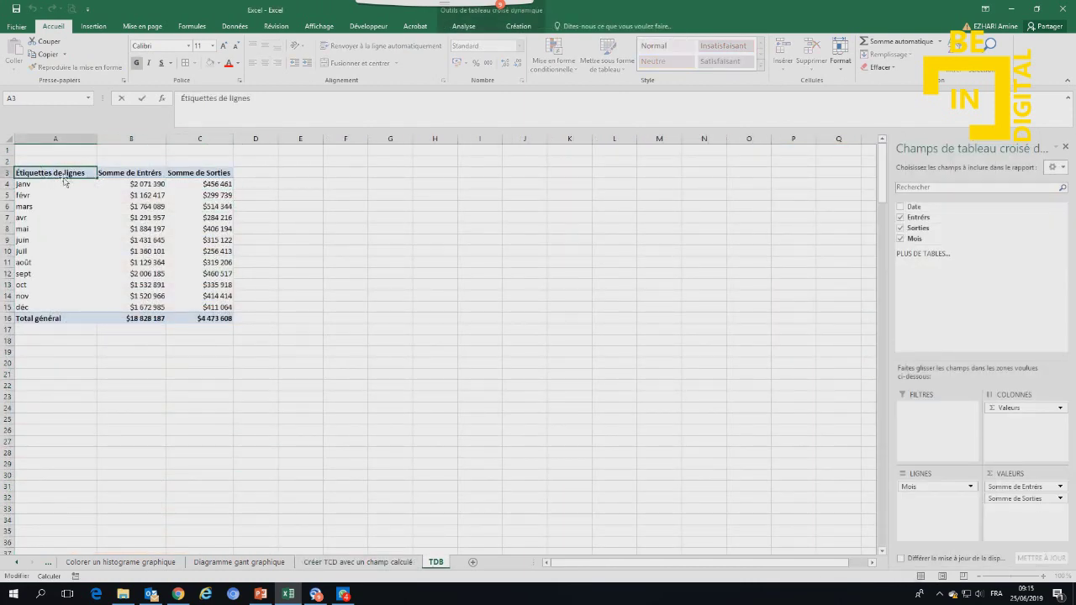
key("BackSpace")
type("ois")
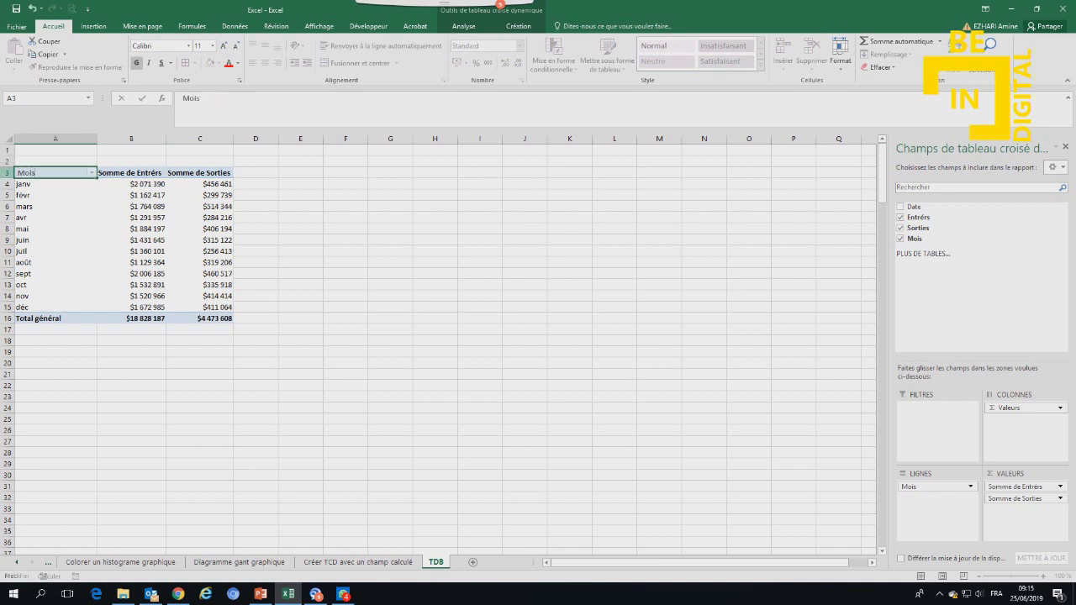
key("Return")
Rename the Somme de Entrées and Somme de Sorties headers to Entrées and Sorties.
left_click(131, 169)
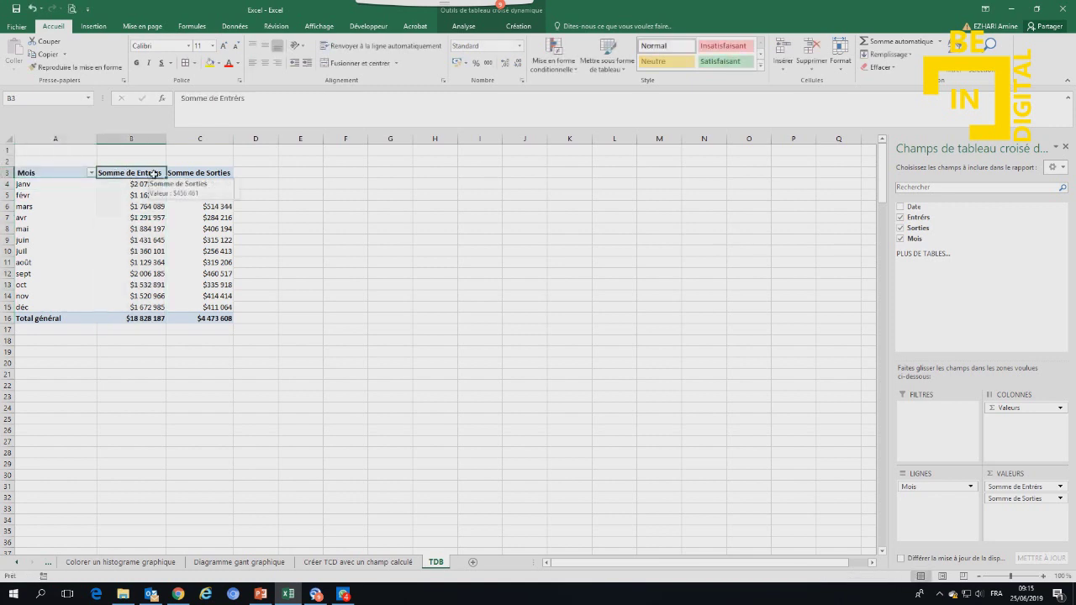
double_click(152, 174)
left_click(817, 342)
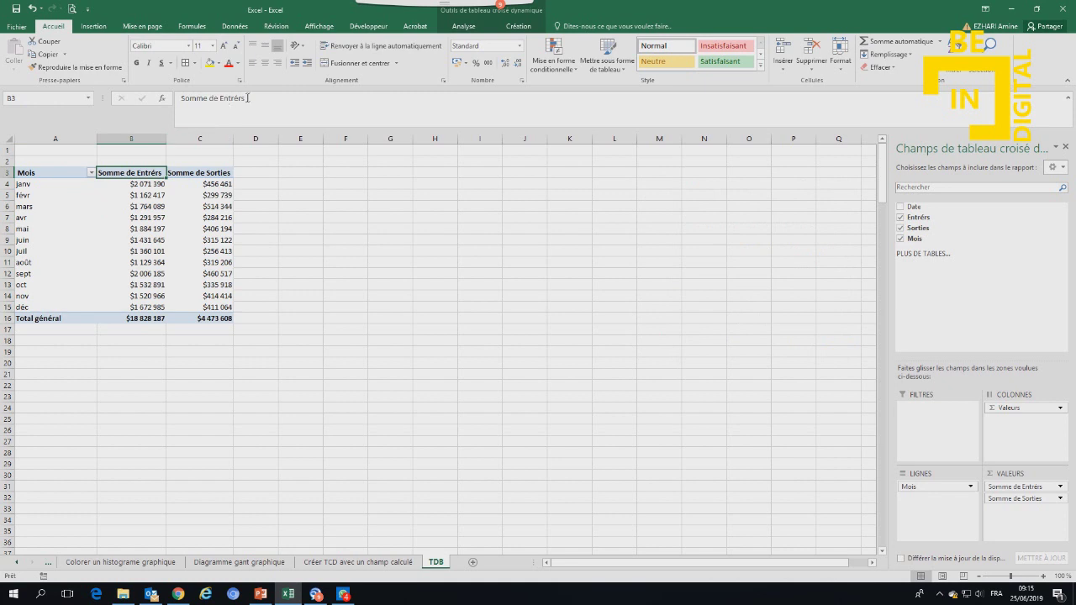
left_click_drag(247, 98, 151, 101)
key("BackSpace")
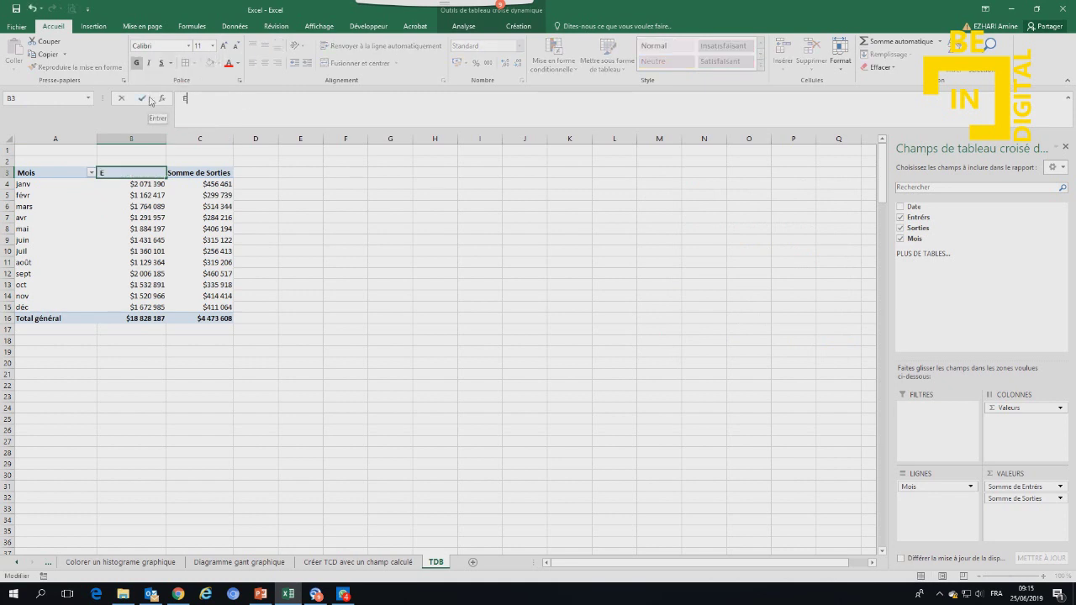
type("ntrées")
key("Return")
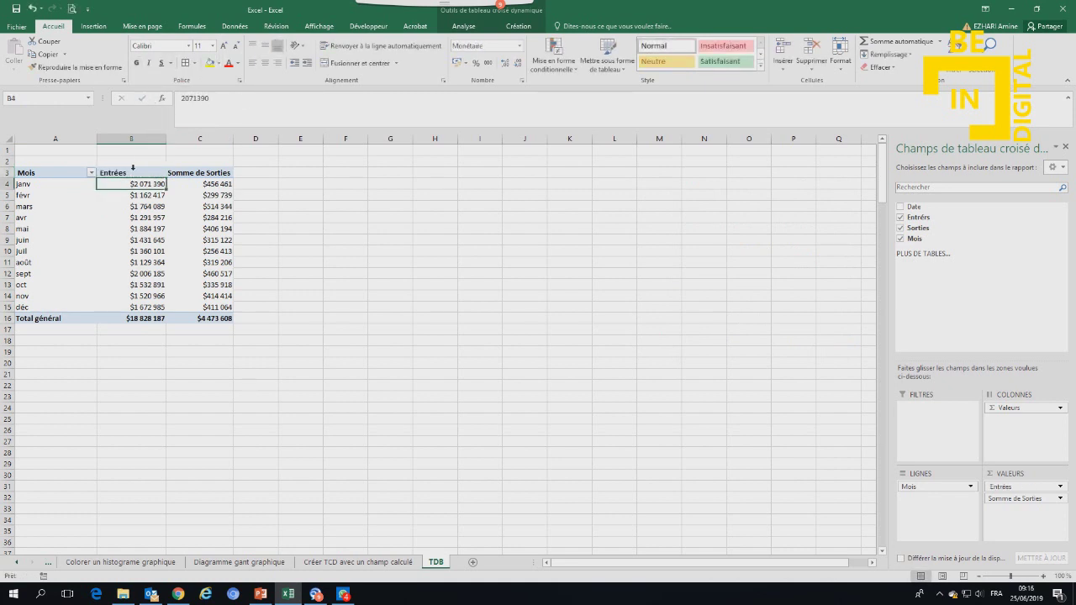
left_click(210, 172)
left_click_drag(220, 98, 154, 101)
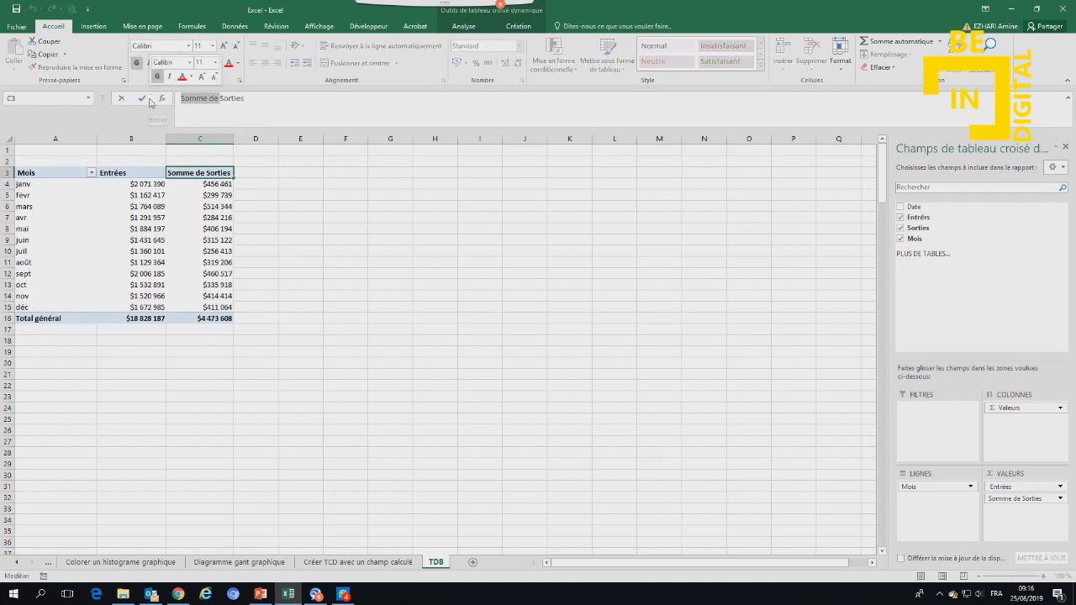
key("BackSpace")
key("Return")
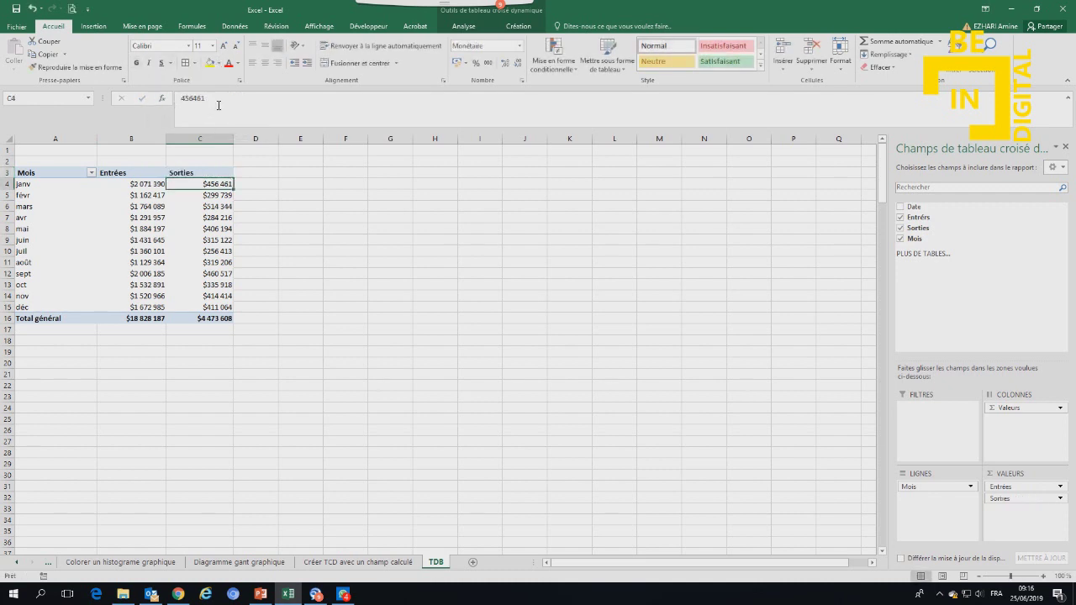
Centre the pivot table horizontally and vertically, make rows 3–16 taller, and set Arial font.
left_click_drag(28, 172, 183, 317)
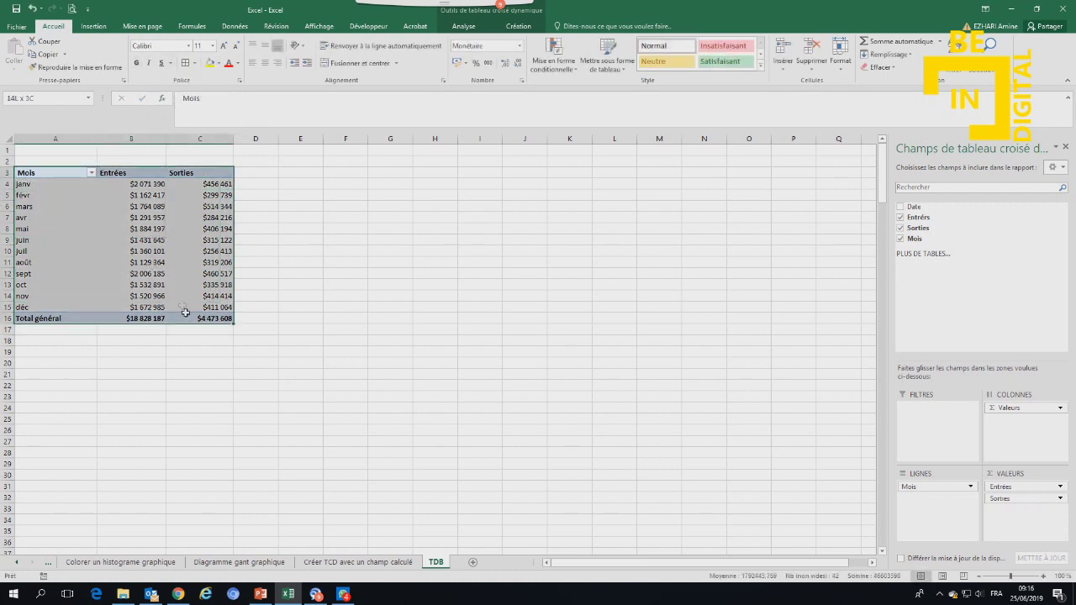
left_click(264, 62)
left_click(264, 46)
left_click_drag(13, 176, 6, 316)
left_click(188, 45)
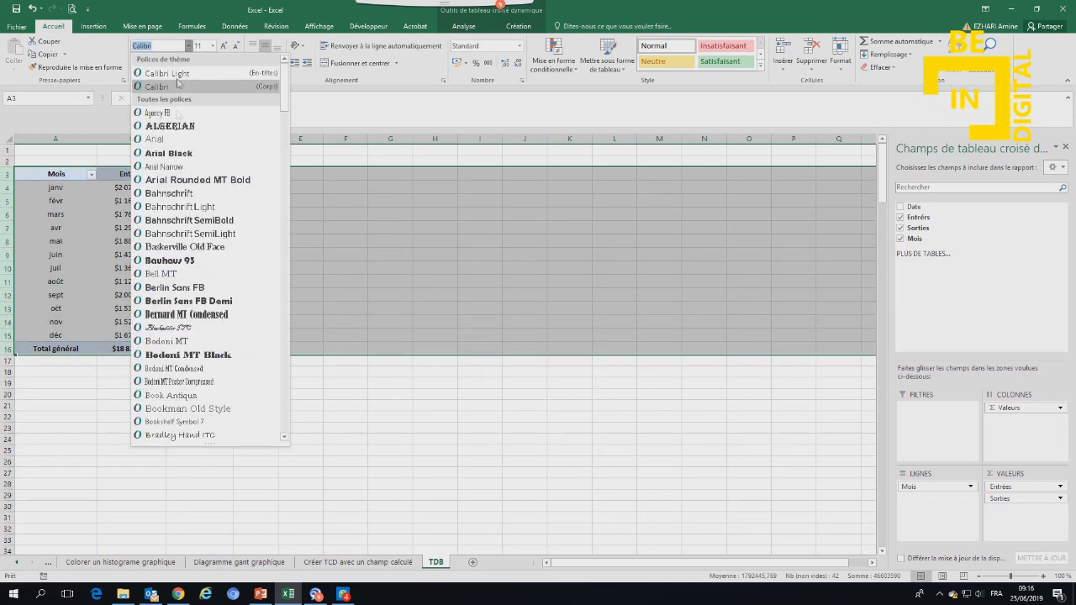
left_click(156, 138)
Widen column D next to the pivot table.
left_click(299, 242)
left_click(260, 173)
left_click_drag(278, 139, 301, 139)
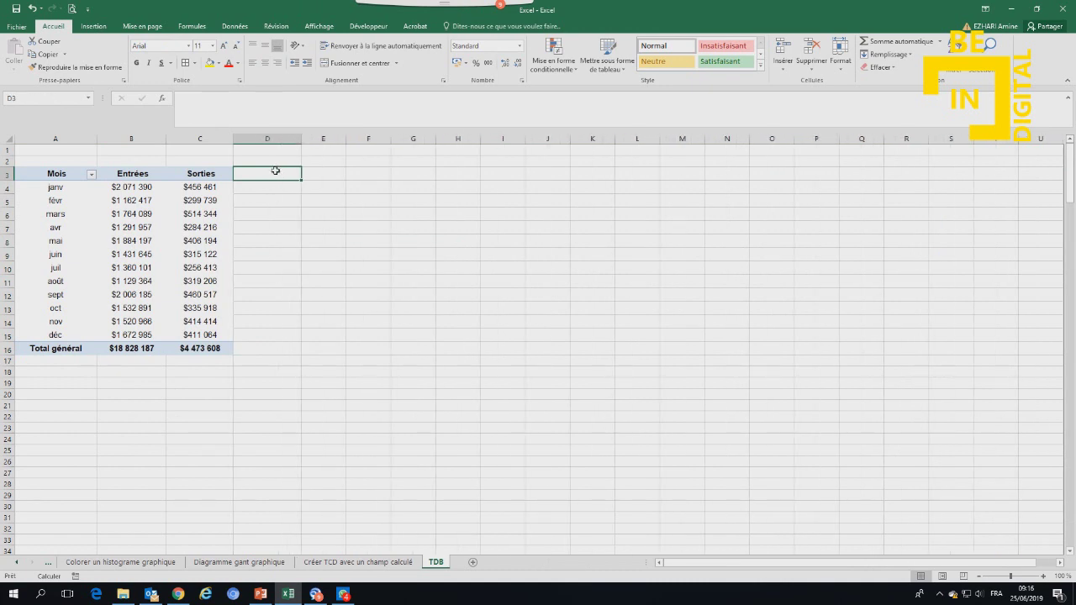
left_click(154, 183)
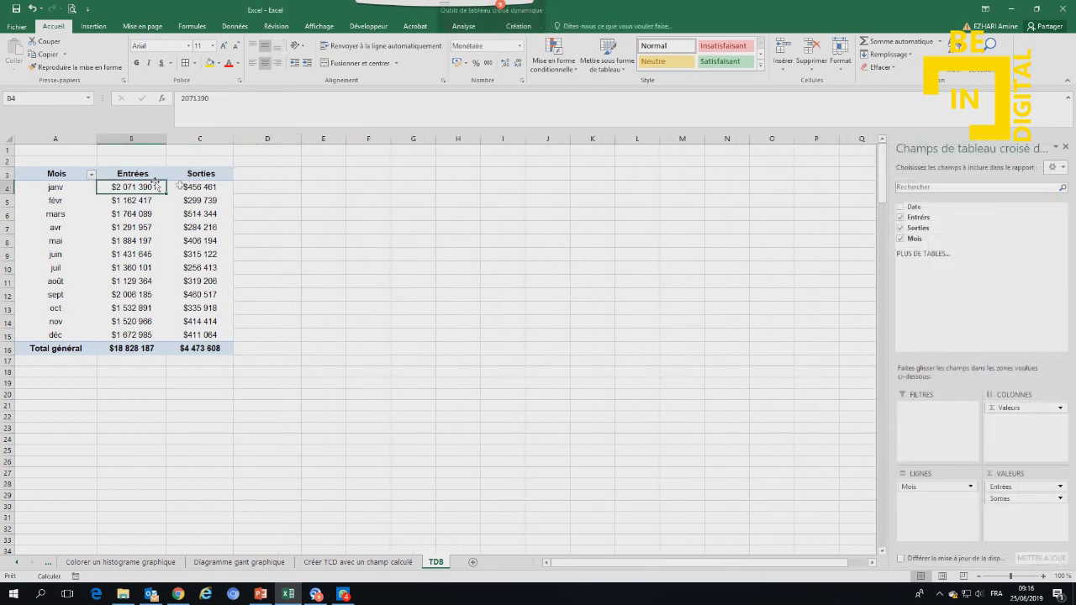
Add a calculated field named Gain with formula Entrées − Sorties to the pivot.
left_click(518, 26)
left_click(477, 27)
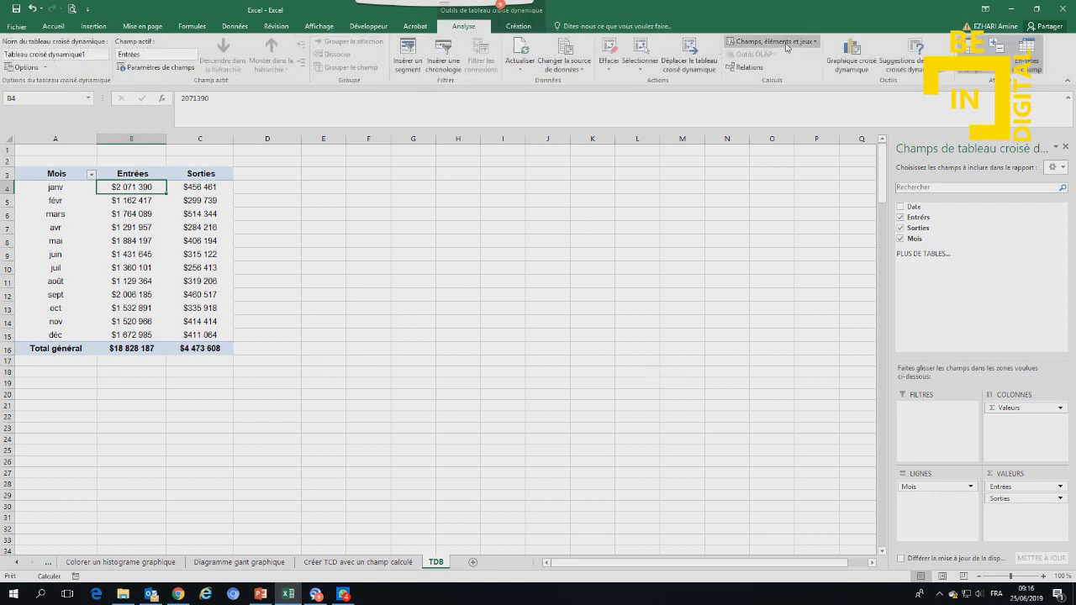
left_click(770, 42)
left_click(785, 56)
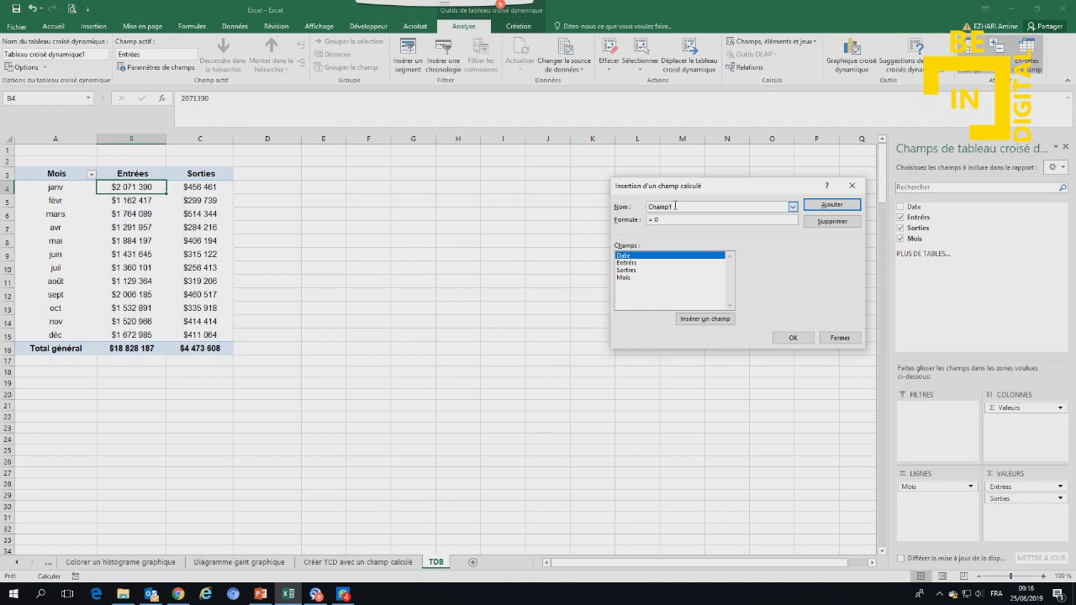
type("Gain")
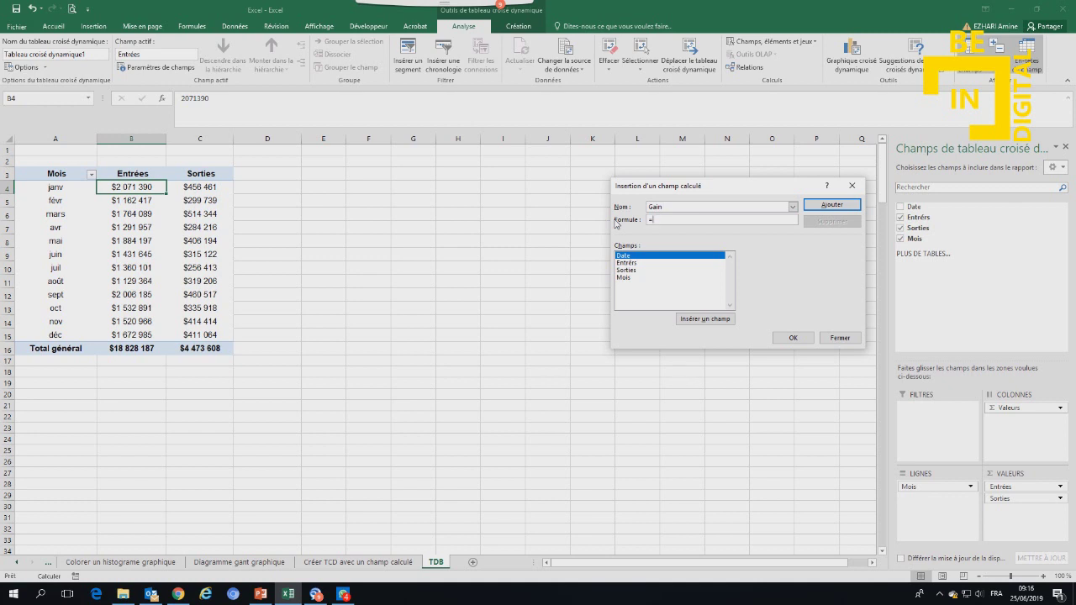
left_click(636, 264)
double_click(636, 264)
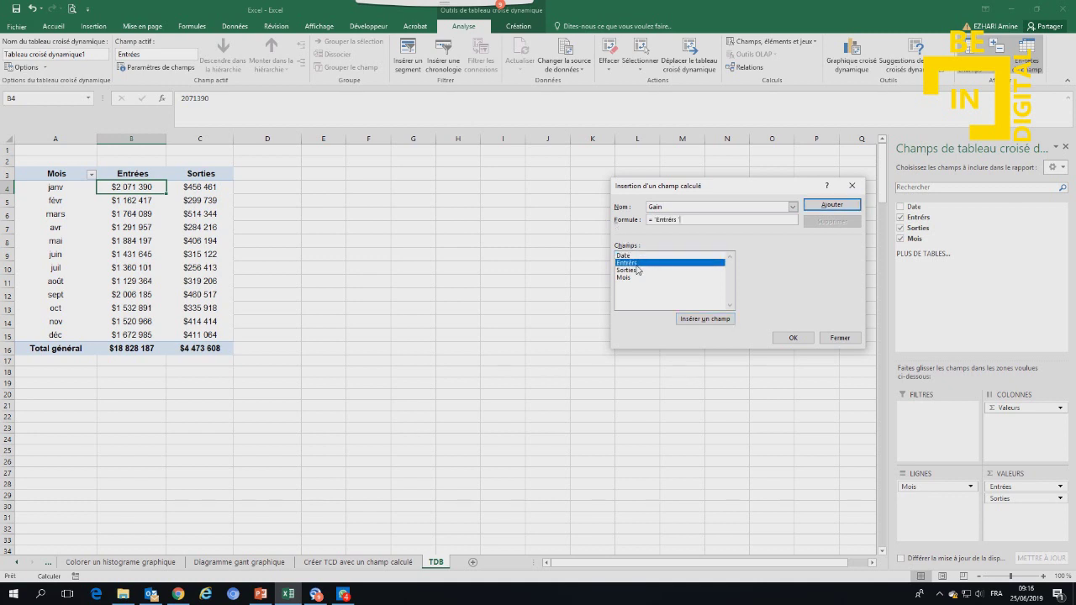
double_click(634, 271)
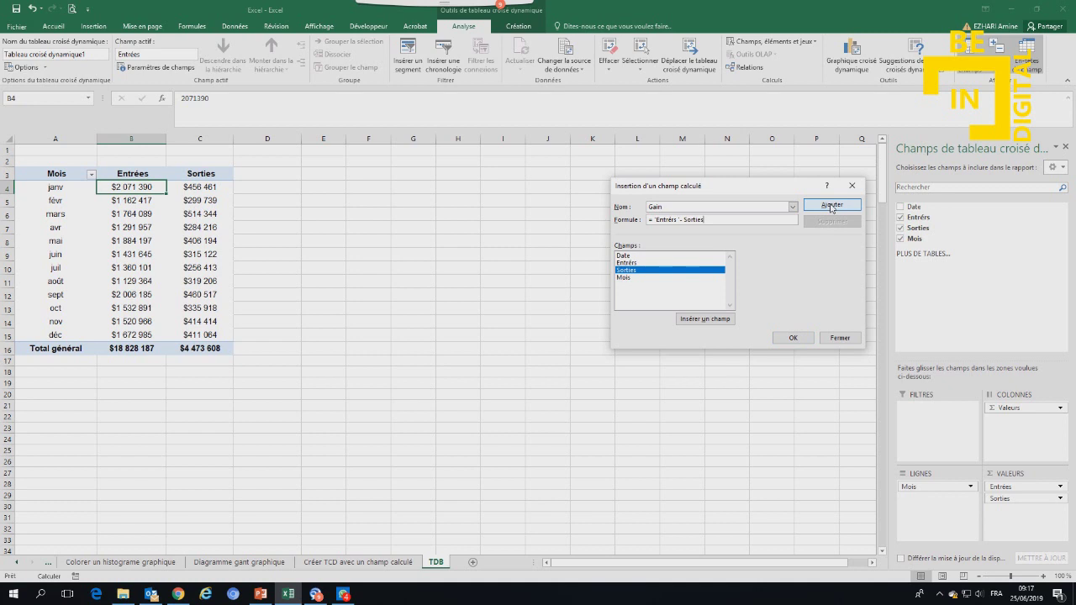
left_click(793, 337)
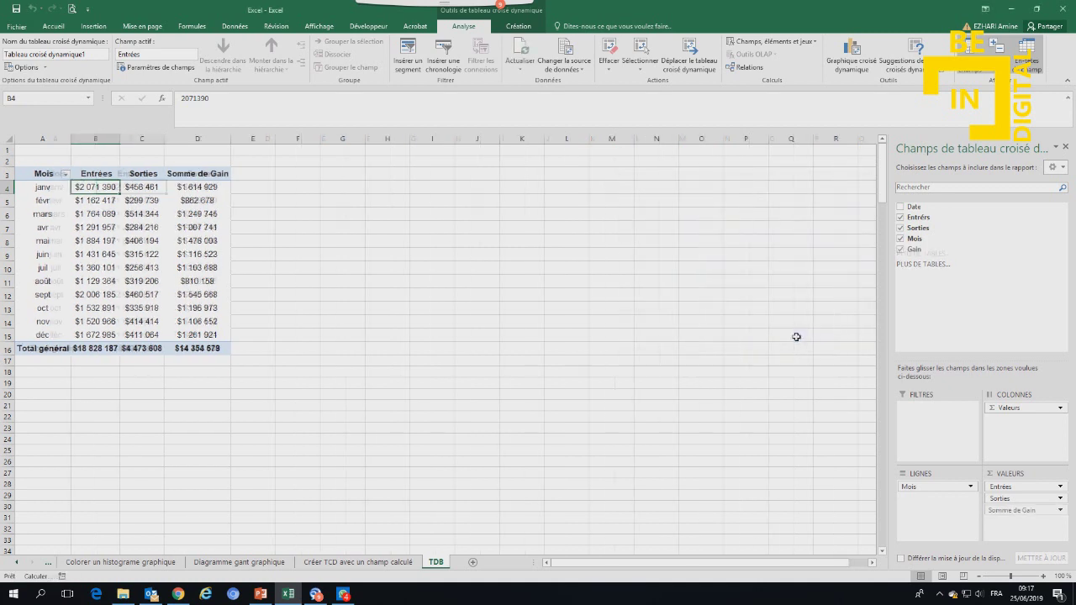
Give columns B, C and D the same width.
left_click(210, 210)
left_click_drag(231, 139, 246, 139)
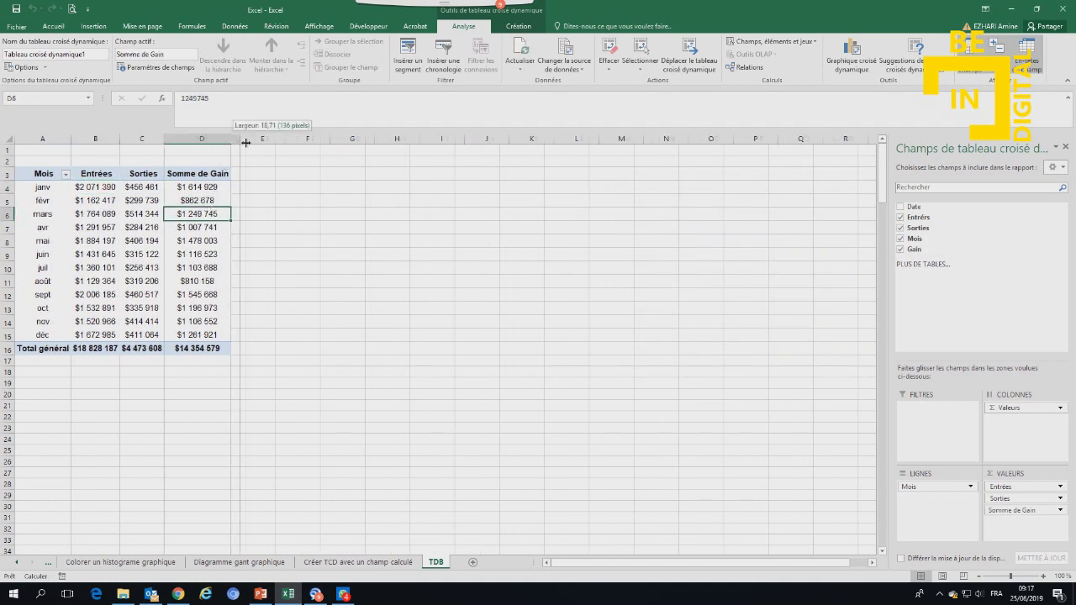
left_click_drag(109, 138, 221, 139)
left_click(323, 202)
Right-align the monthly Entrées, Sorties and Gain values in B4:D15.
left_click(244, 188)
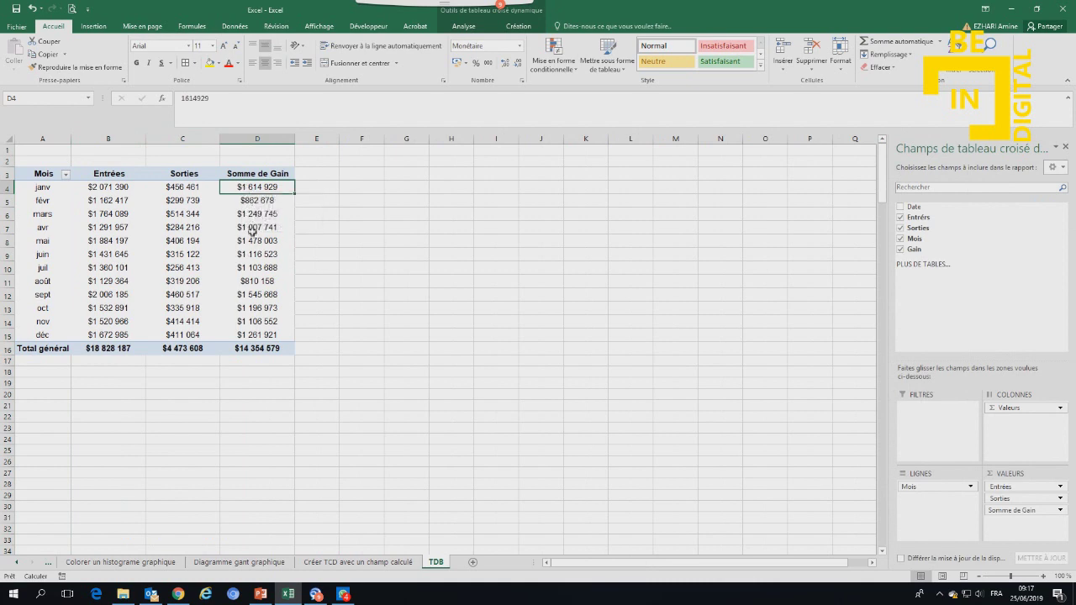
left_click_drag(257, 187, 258, 335)
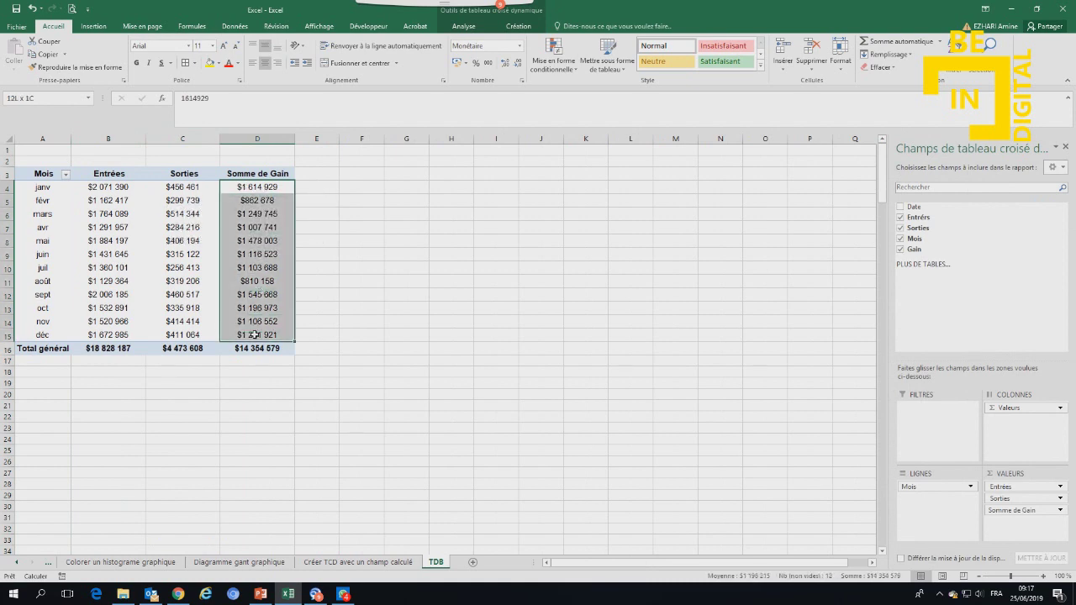
left_click(273, 66)
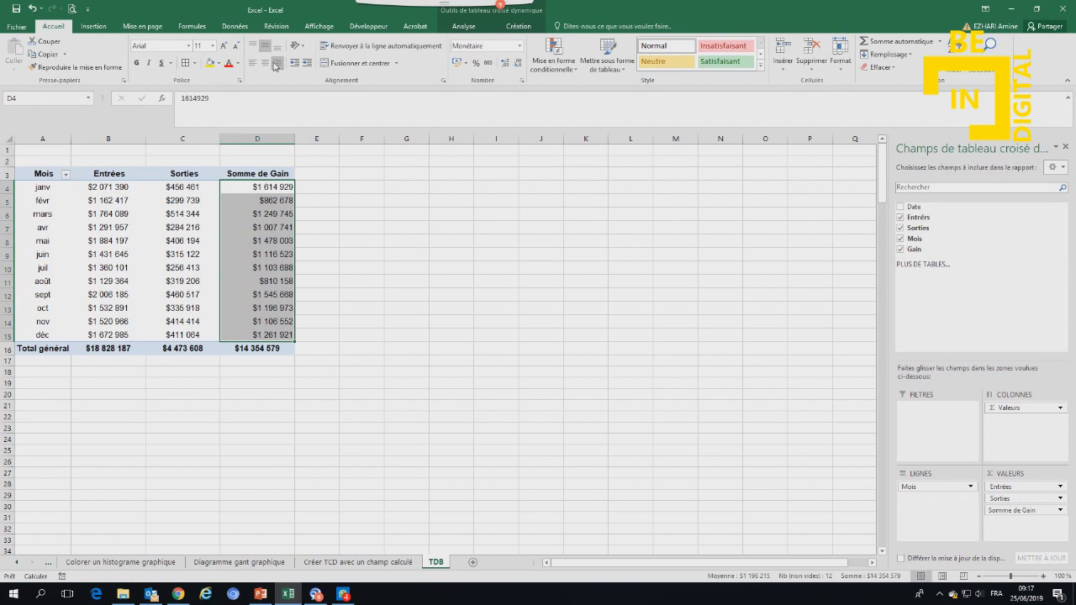
left_click_drag(101, 188, 260, 335)
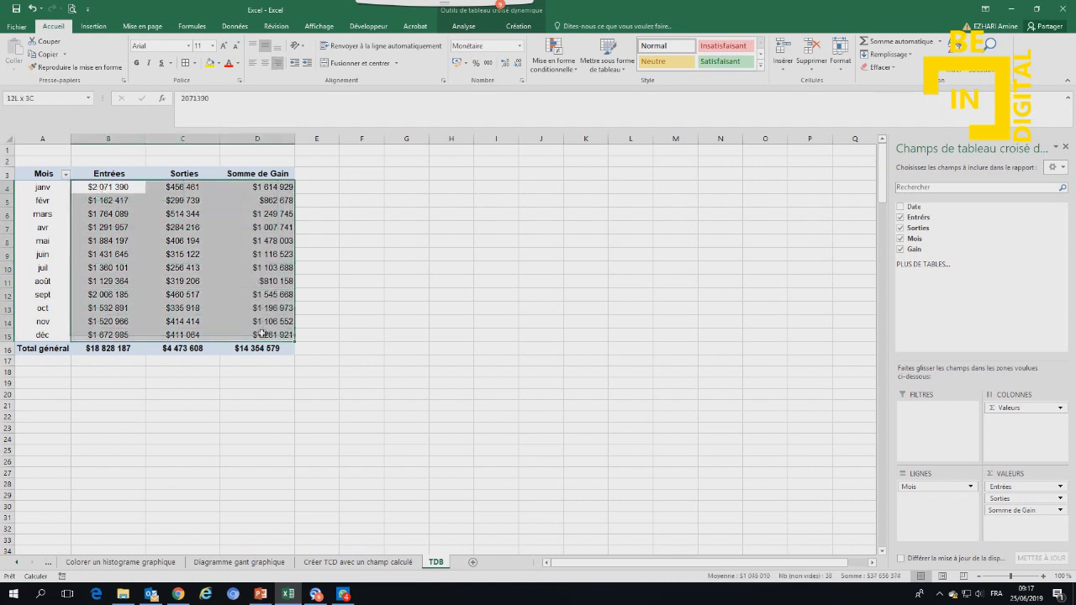
left_click(277, 64)
left_click(367, 216)
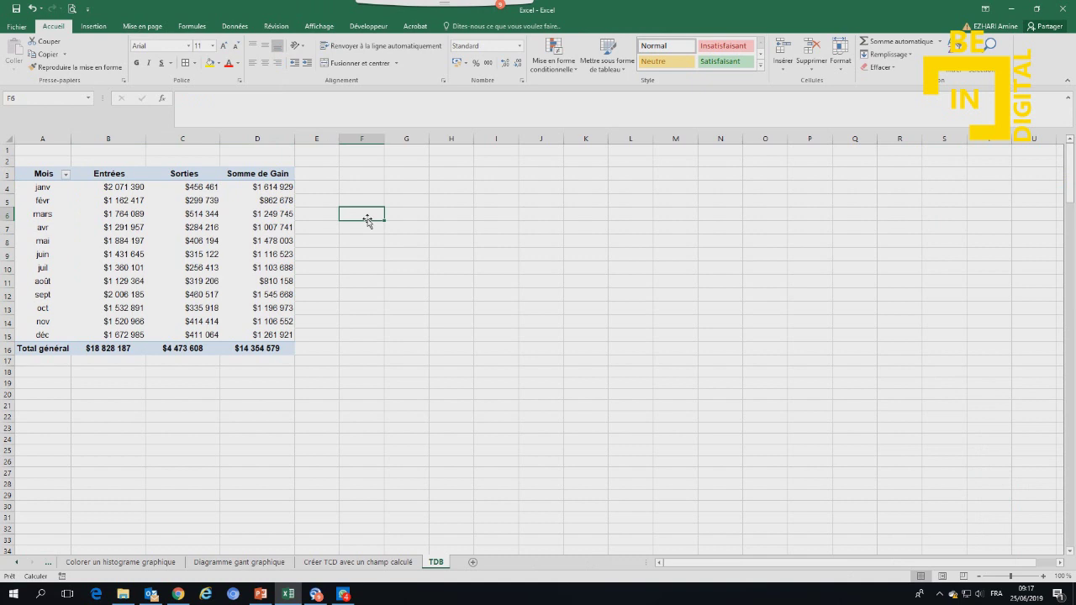
left_click_drag(96, 186, 260, 335)
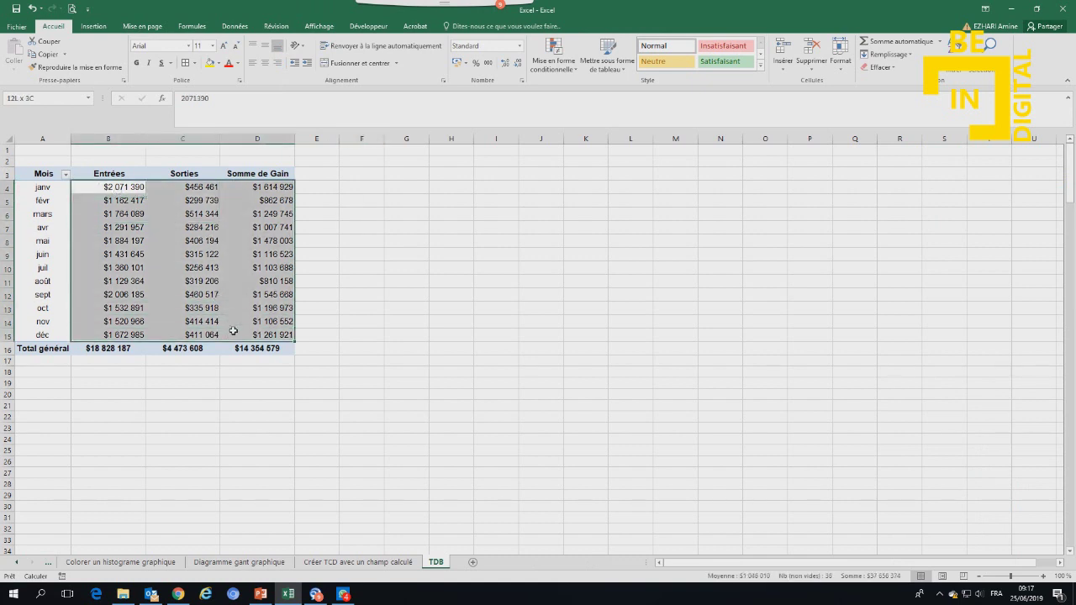
Rename the Somme de Gain header to Gain.
right_click(239, 318)
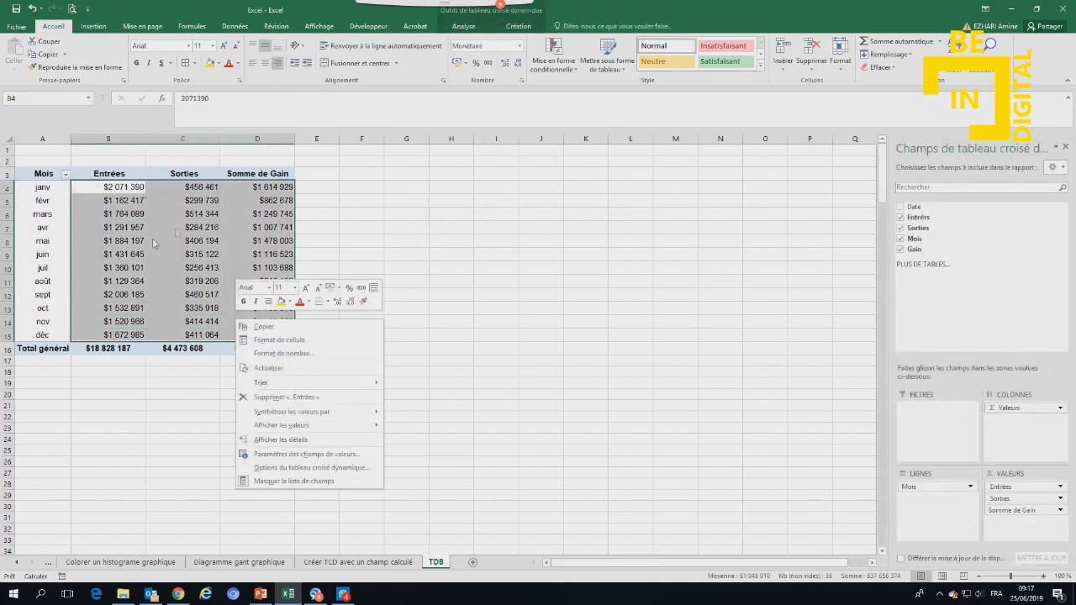
double_click(257, 173)
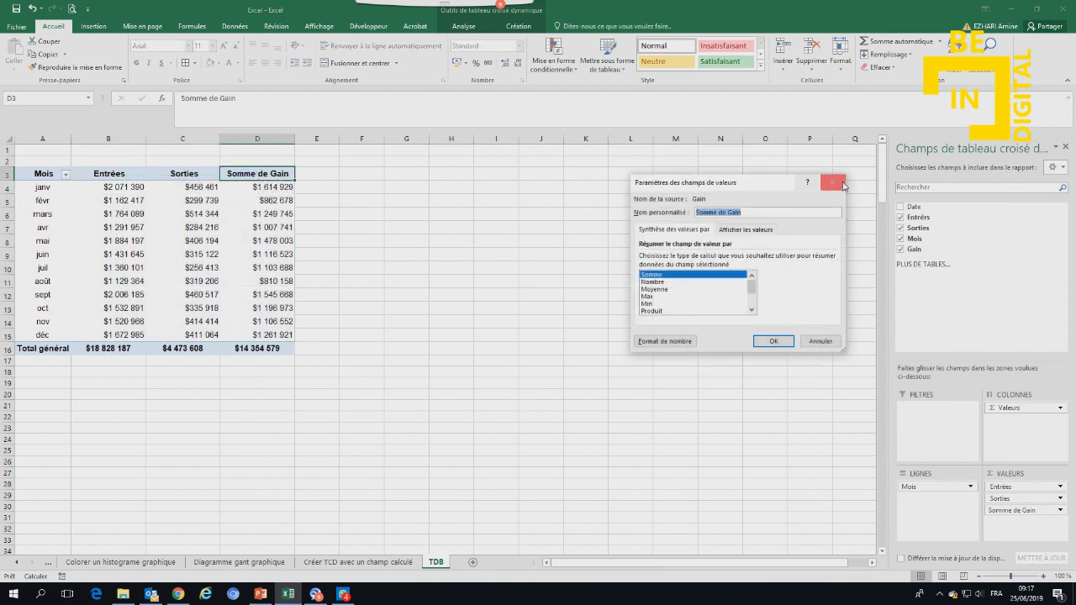
left_click(844, 186)
left_click_drag(218, 98, 182, 98)
key("BackSpace")
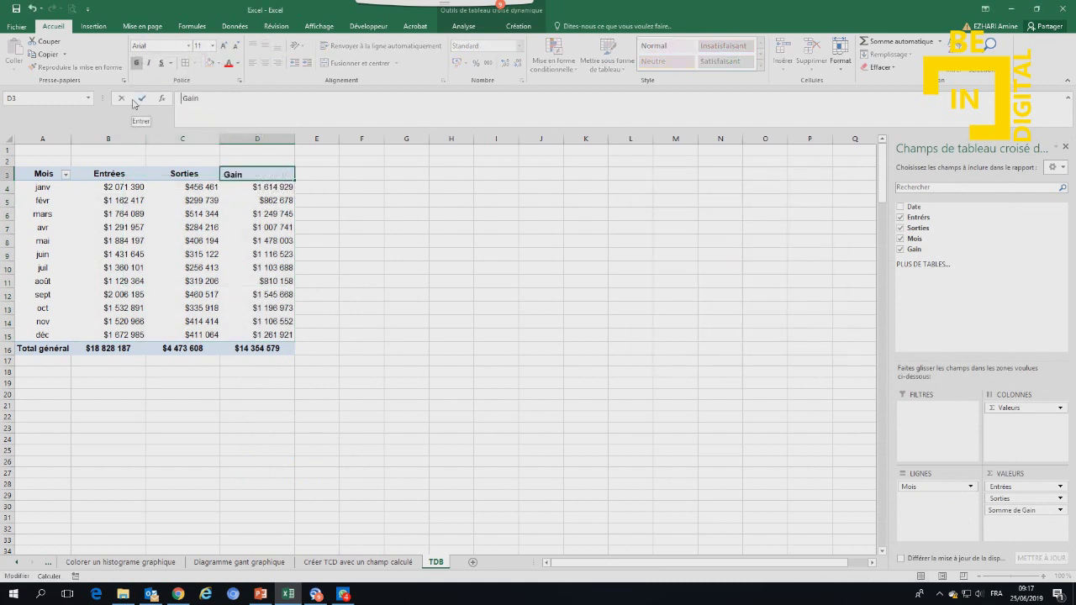
key("Return")
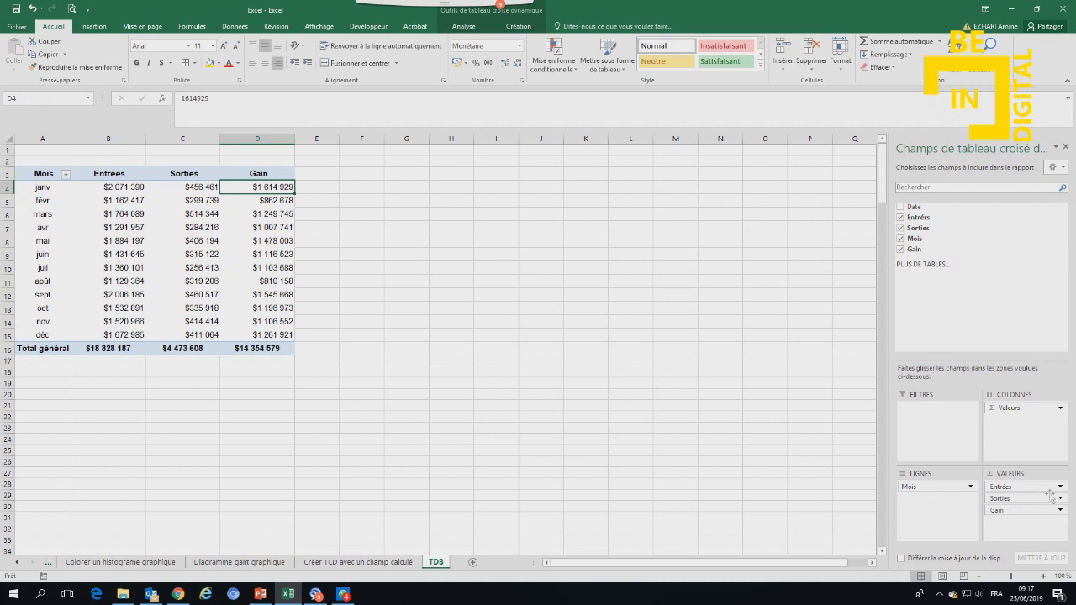
Format the Entrées values as euro currency with no decimals.
left_click(1061, 489)
left_click(1022, 477)
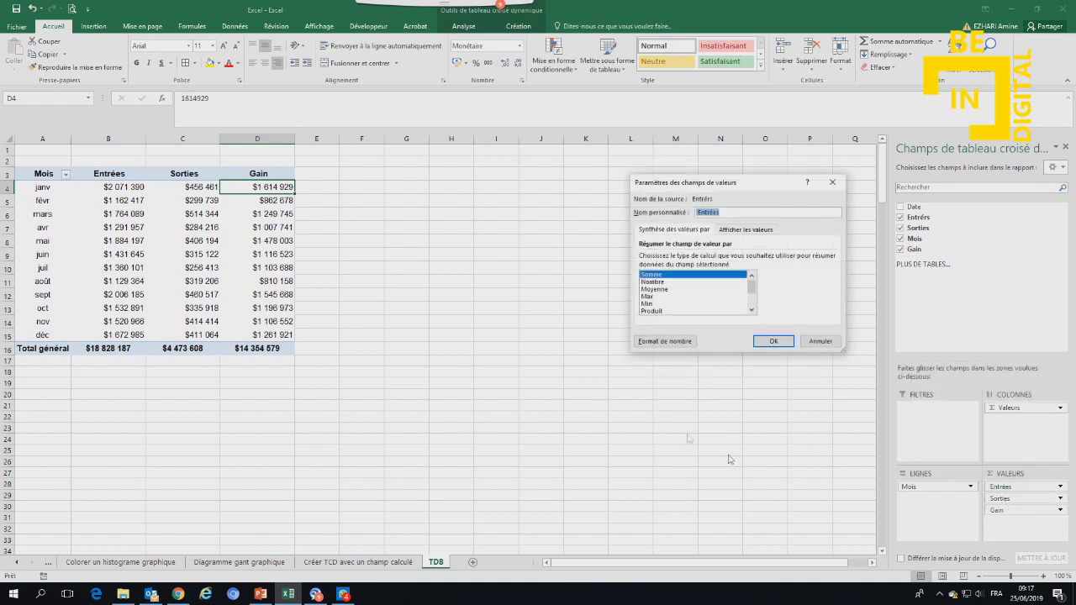
left_click(672, 348)
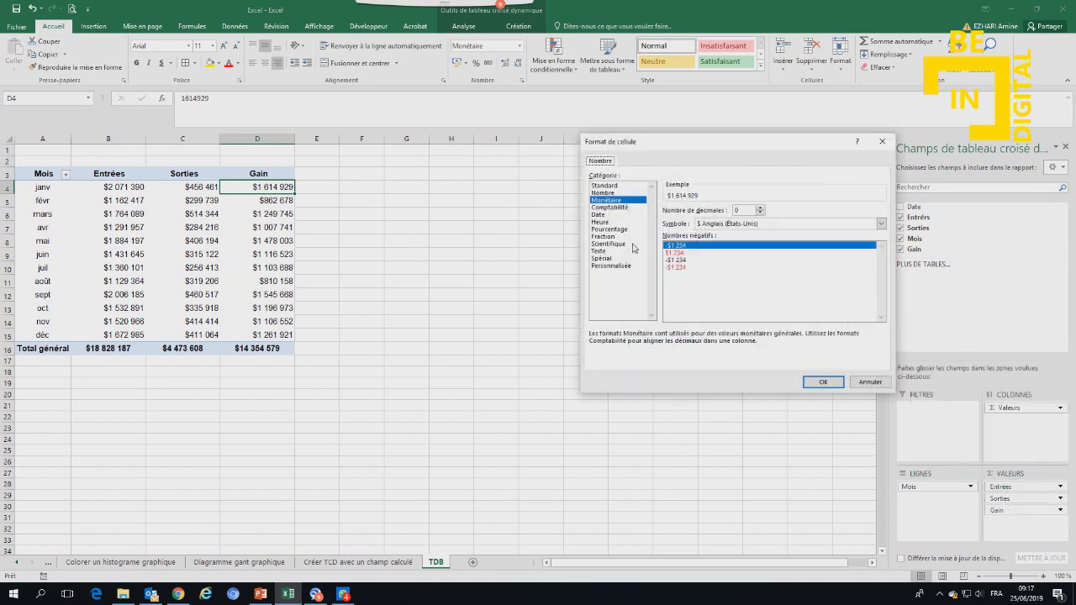
left_click(881, 223)
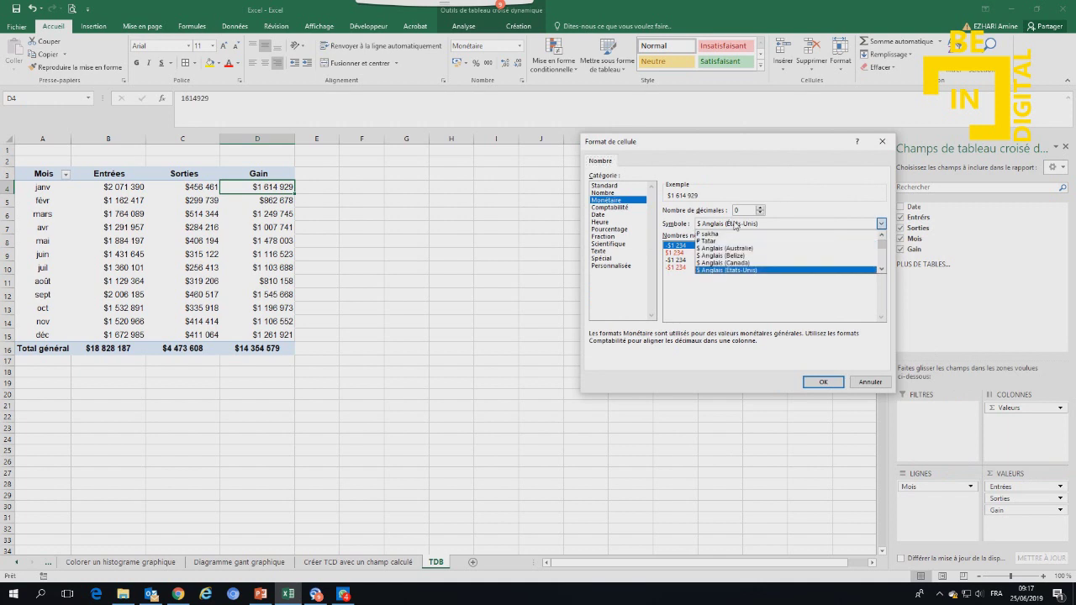
left_click(882, 238)
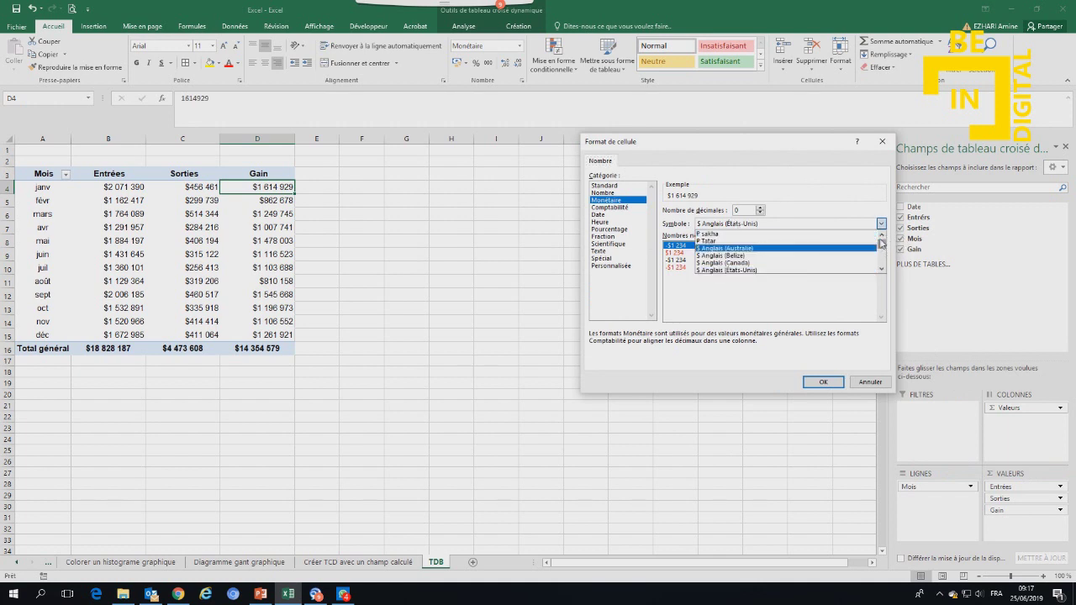
left_click(764, 246)
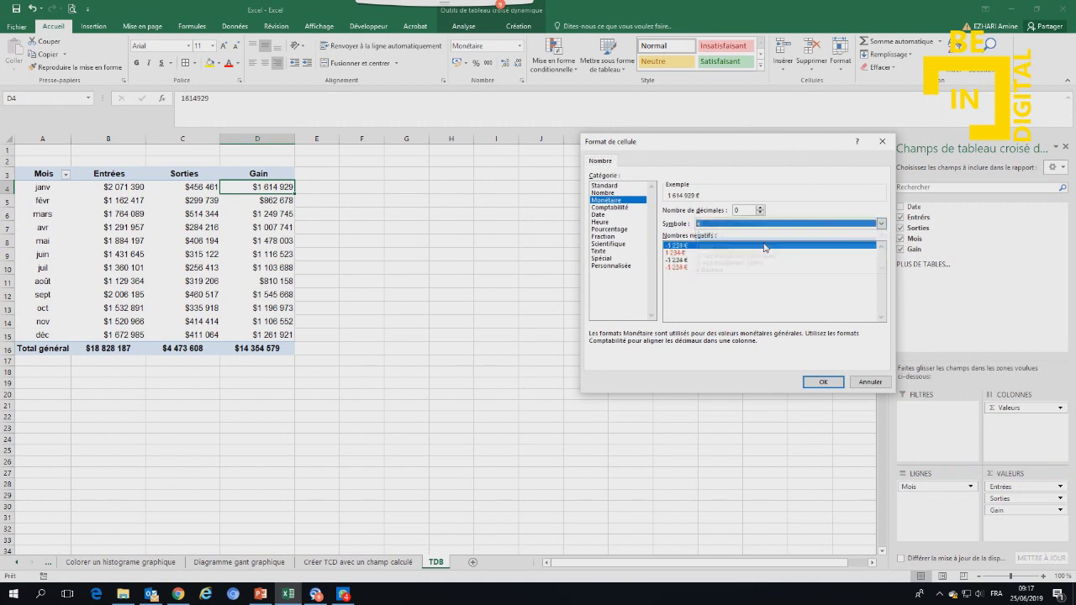
left_click(823, 382)
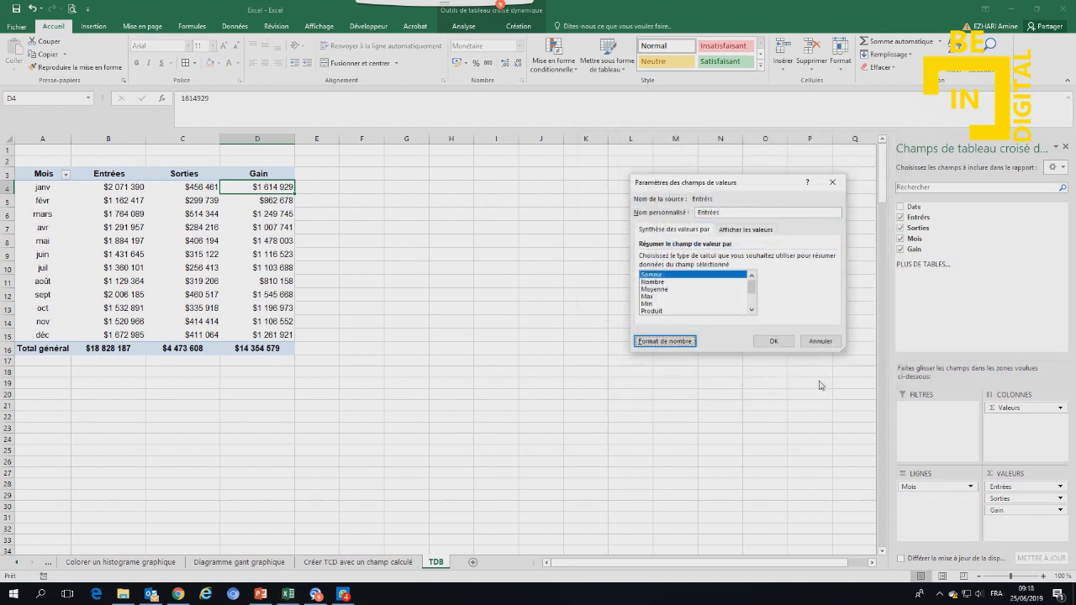
left_click(786, 343)
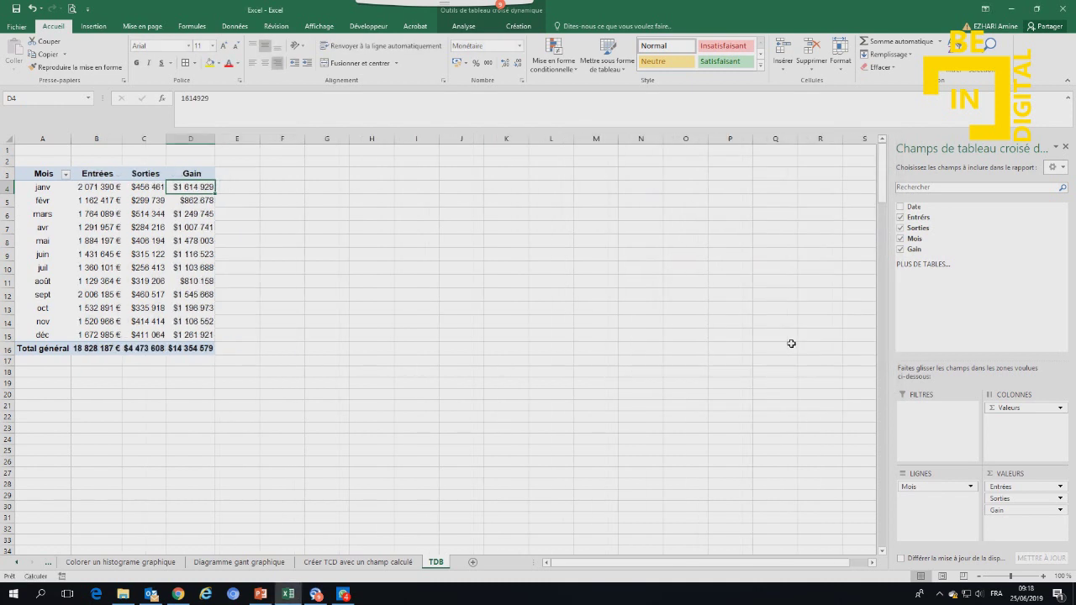
Format the Sorties values as euro currency with no decimals.
left_click(1057, 498)
left_click(1005, 486)
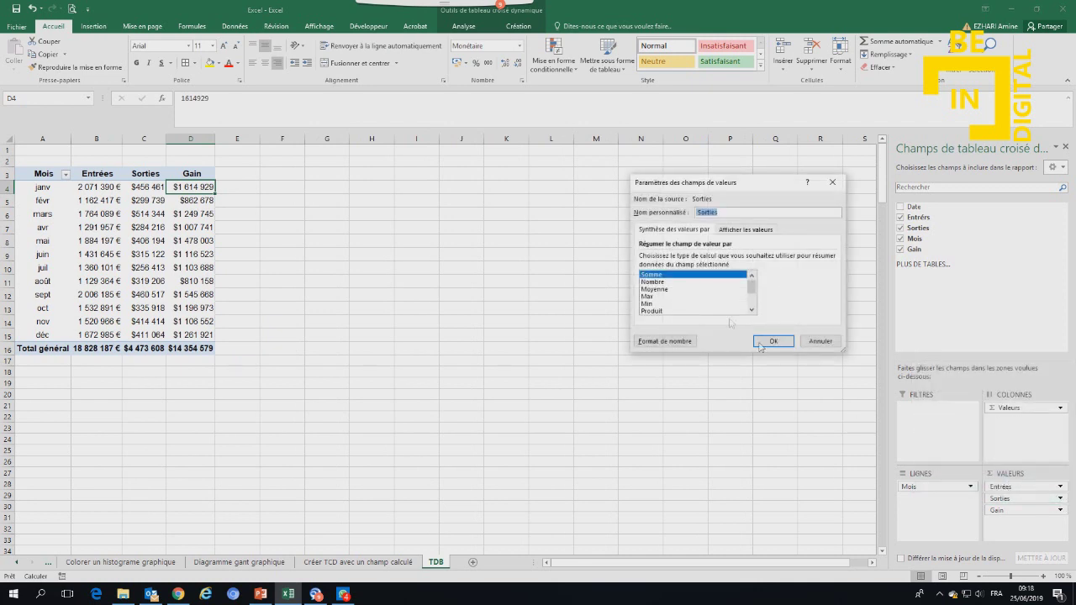
left_click(665, 341)
left_click(881, 224)
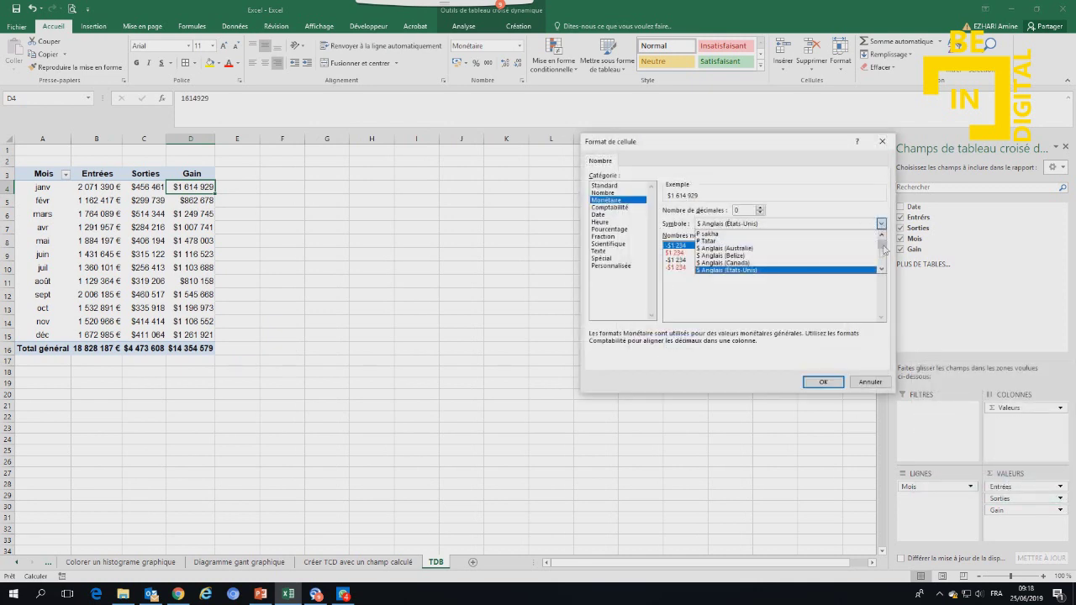
left_click_drag(880, 236, 881, 267)
left_click(766, 236)
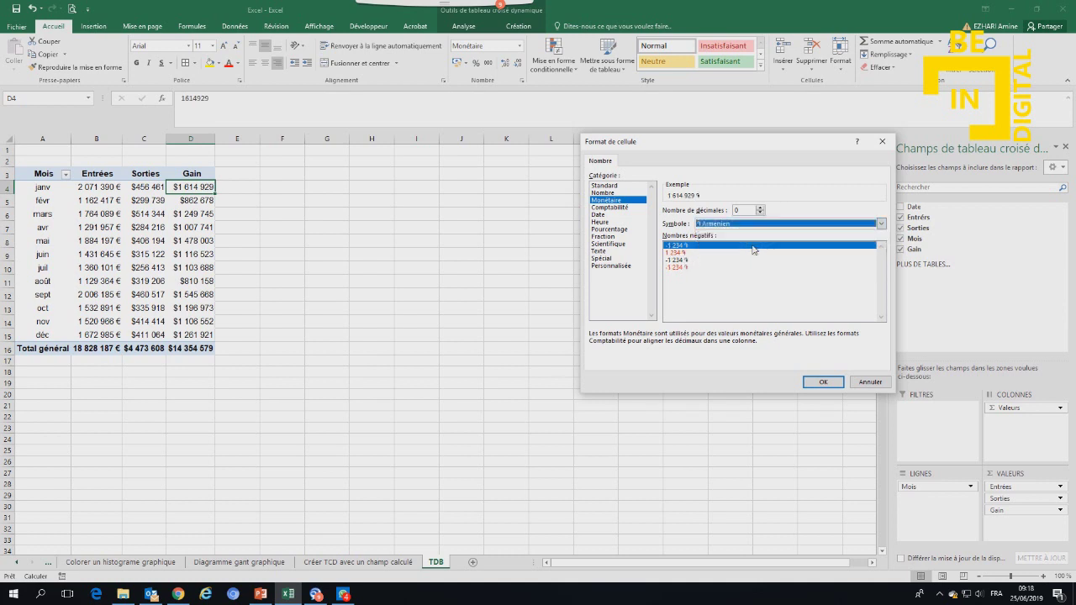
left_click(766, 224)
left_click(729, 244)
left_click(817, 381)
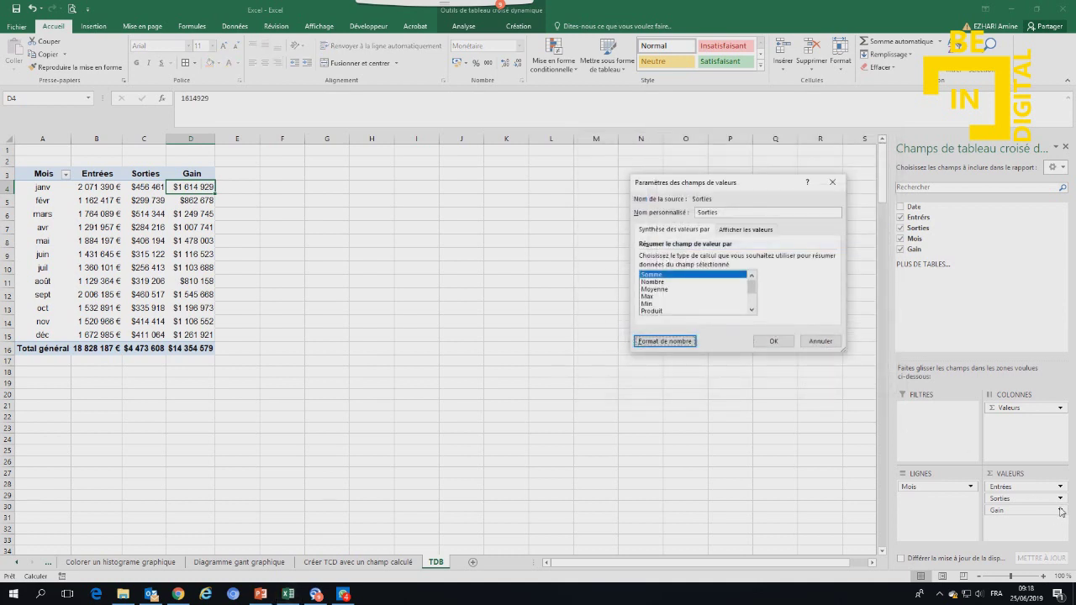
left_click(773, 341)
Format the Gain values as euro currency with no decimals.
left_click(1060, 510)
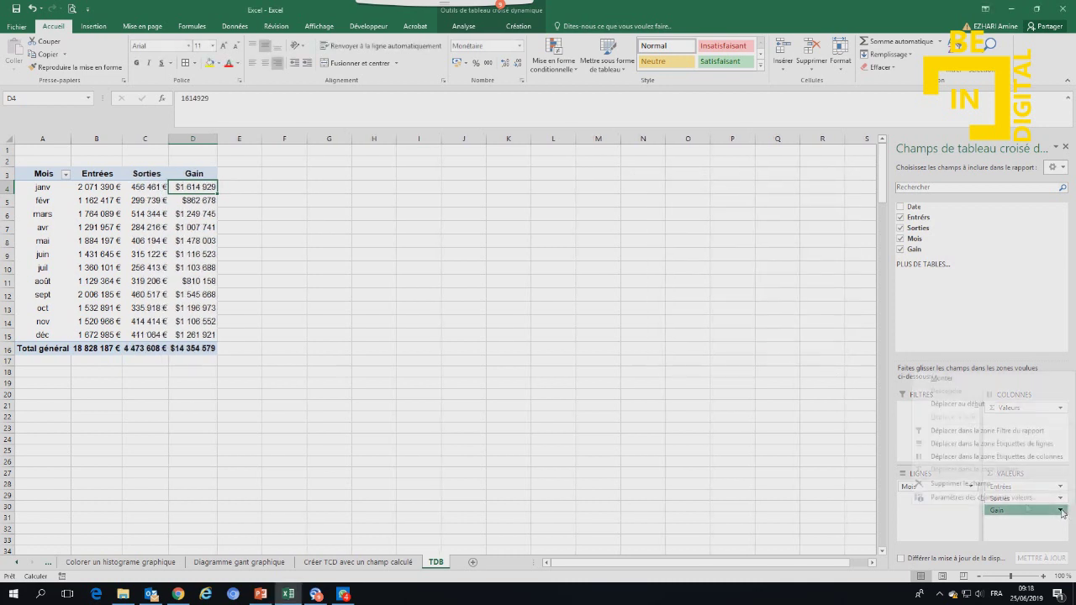
left_click(987, 500)
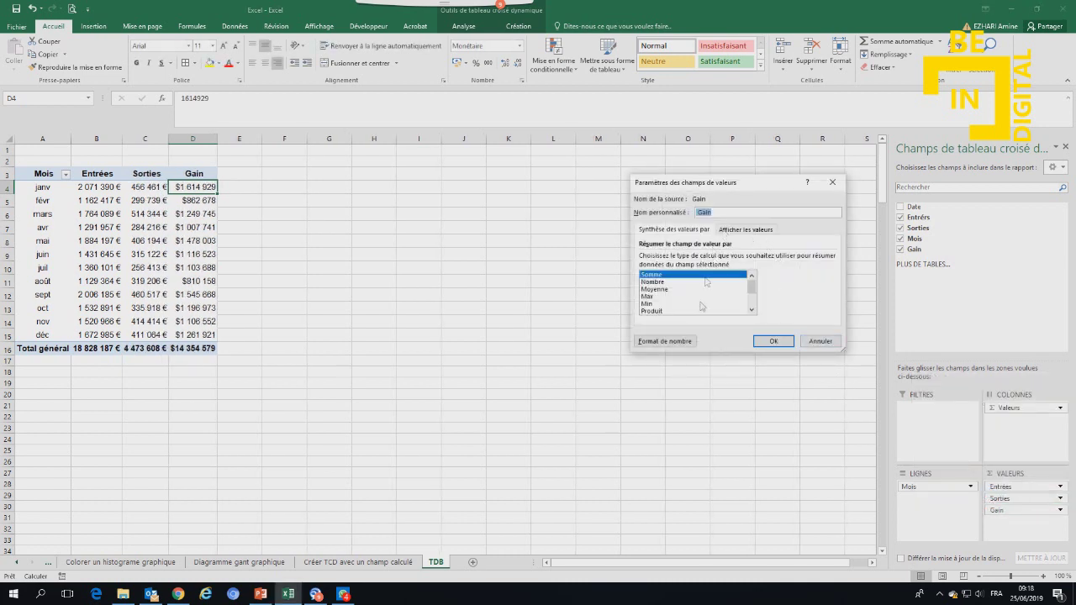
left_click(672, 341)
left_click(742, 226)
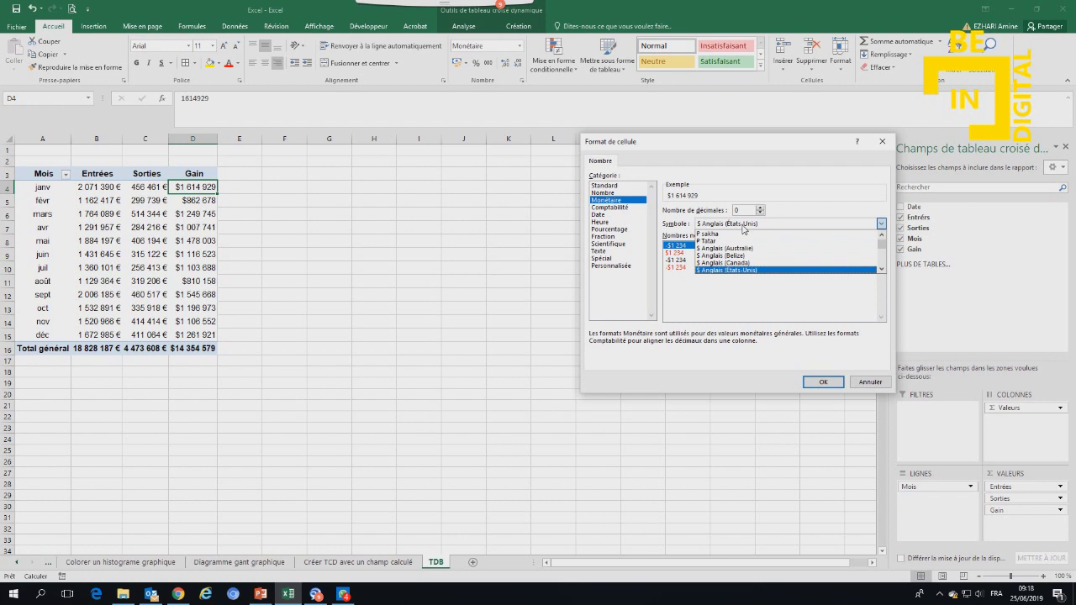
scroll(883, 241, "up", 5)
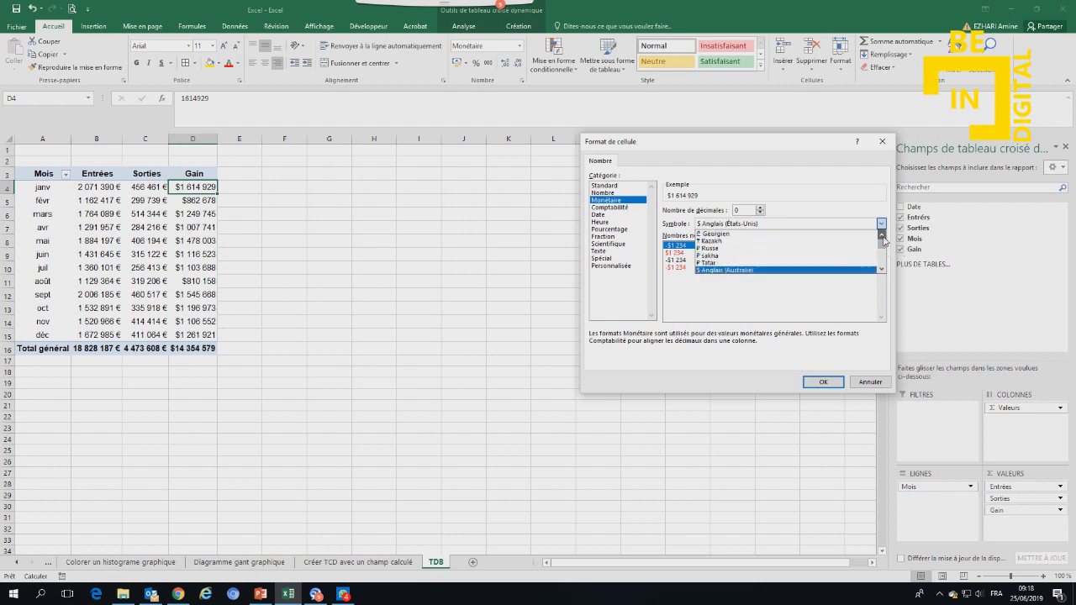
left_click(754, 246)
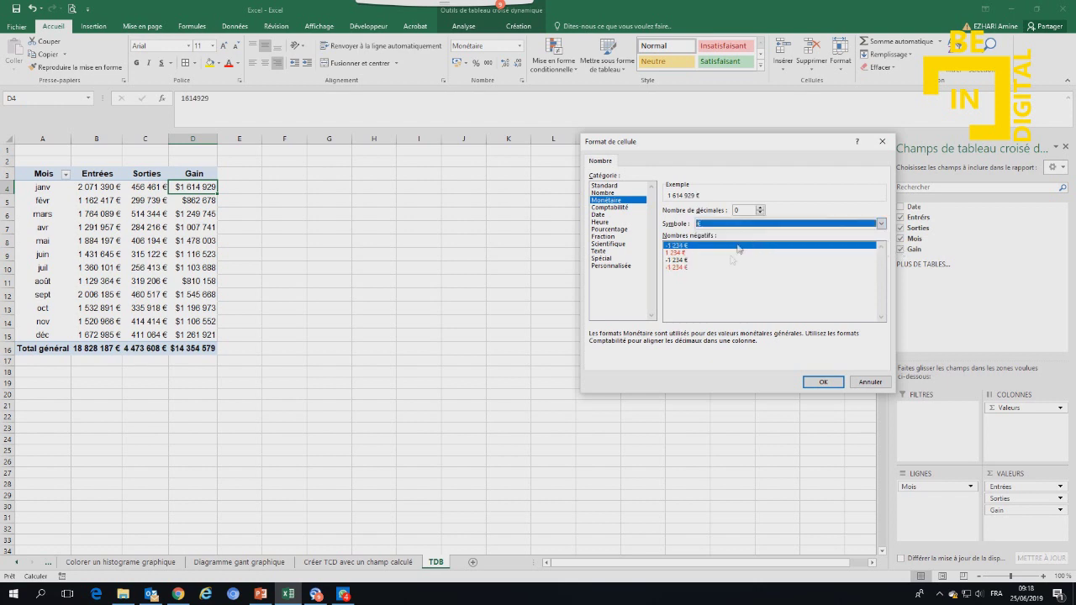
left_click(821, 382)
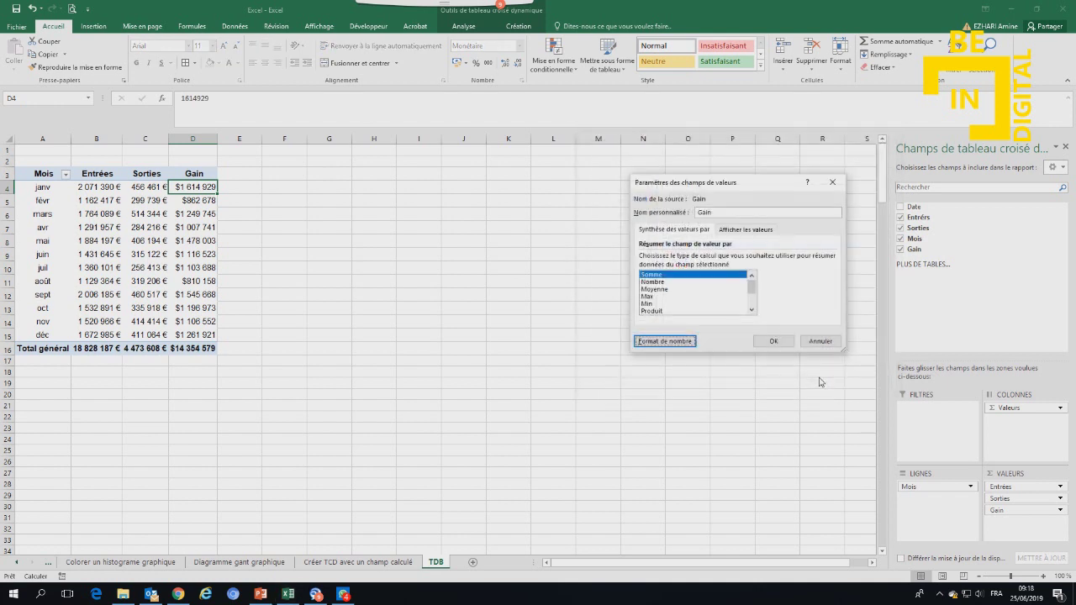
left_click(770, 341)
left_click(752, 322)
Widen columns B–D together and column E, entering % in cell E3.
mouse_move(110, 139)
left_mouse_down()
mouse_move(185, 157)
mouse_move(192, 136)
left_mouse_up()
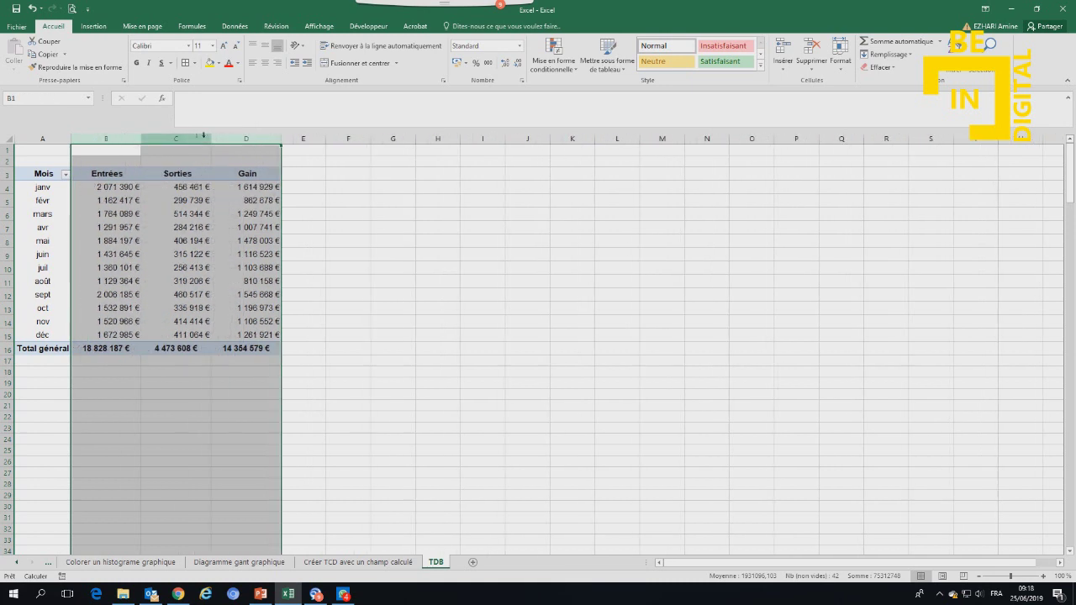
left_click_drag(281, 136, 288, 136)
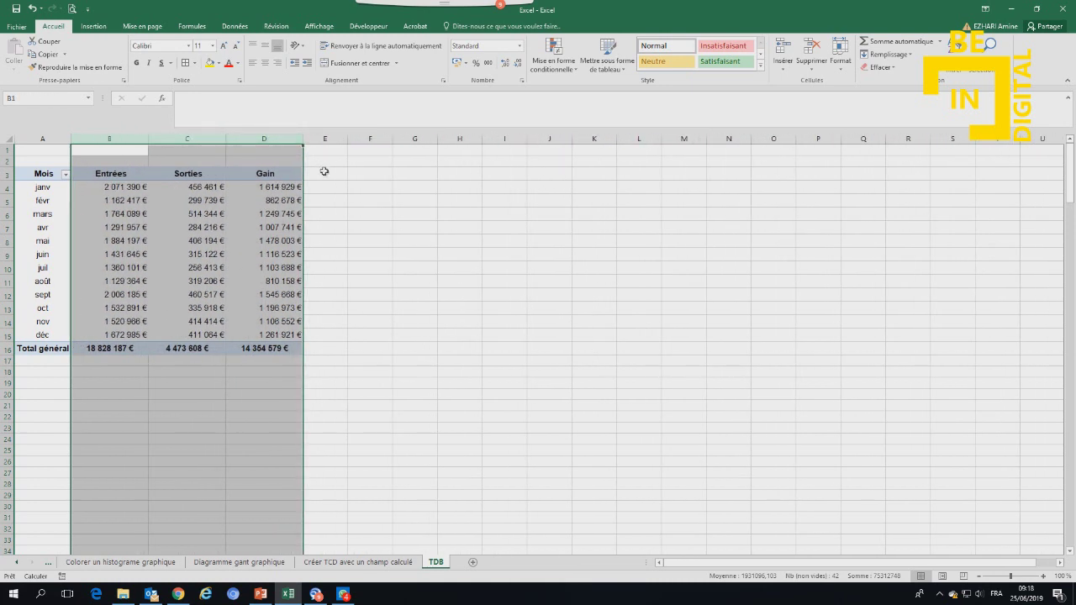
left_click(324, 171)
left_click_drag(348, 138, 378, 138)
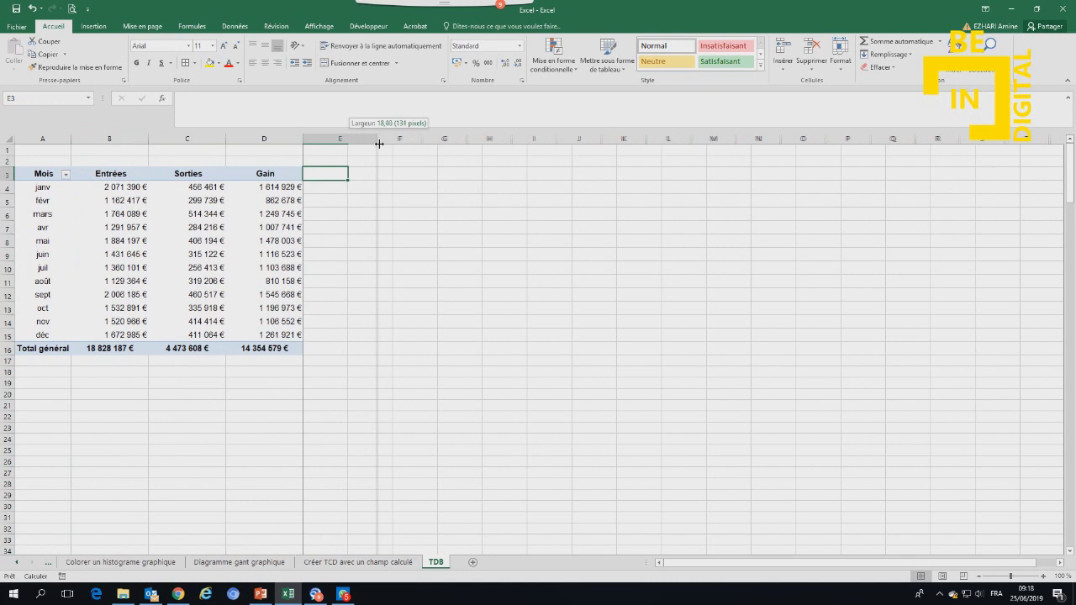
type("%")
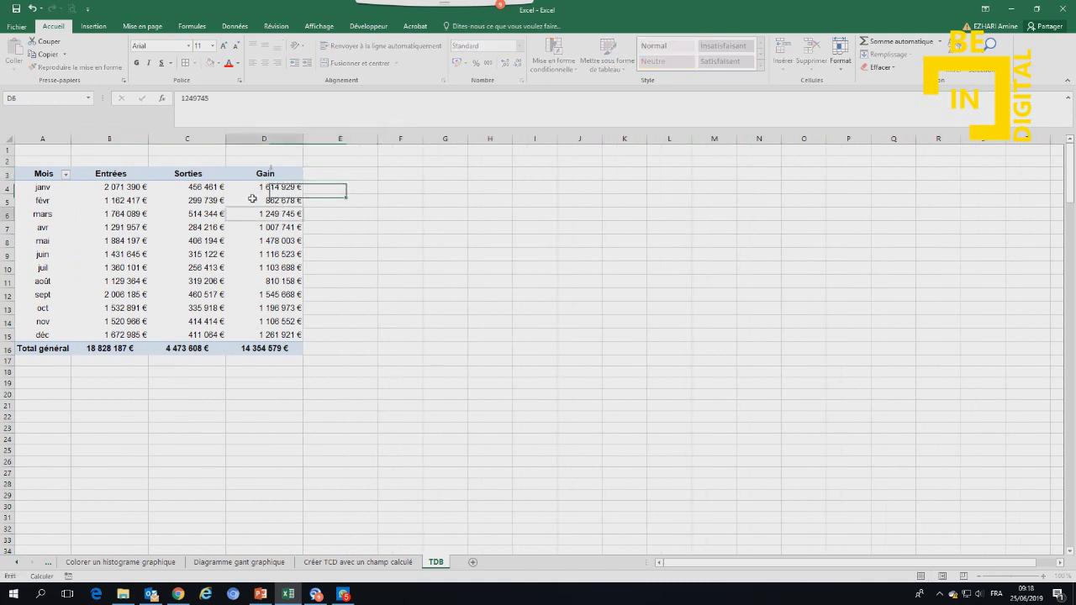
left_click(267, 174)
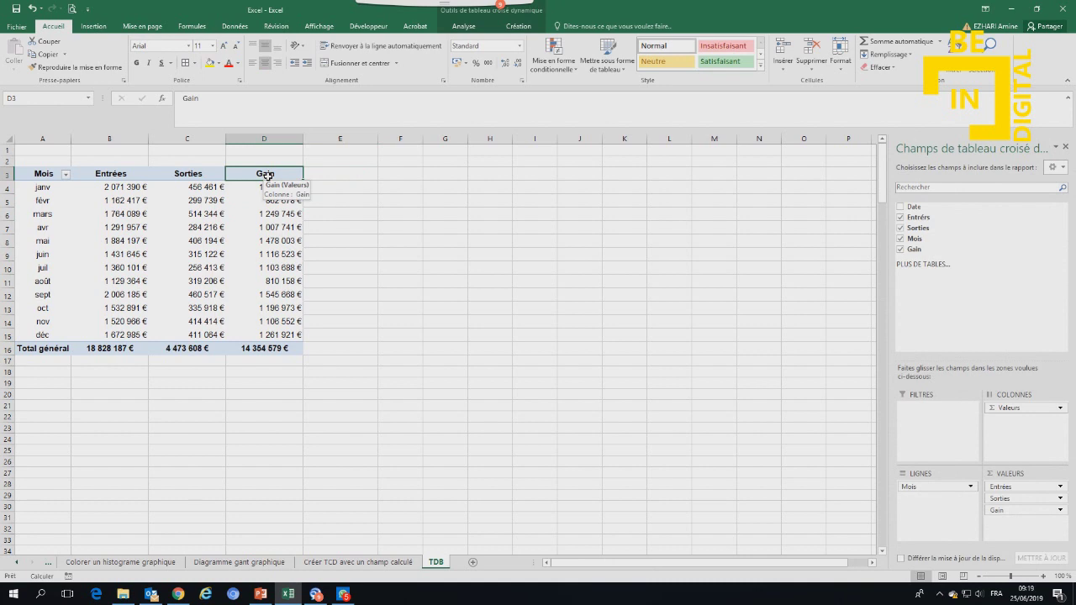
left_click(273, 190)
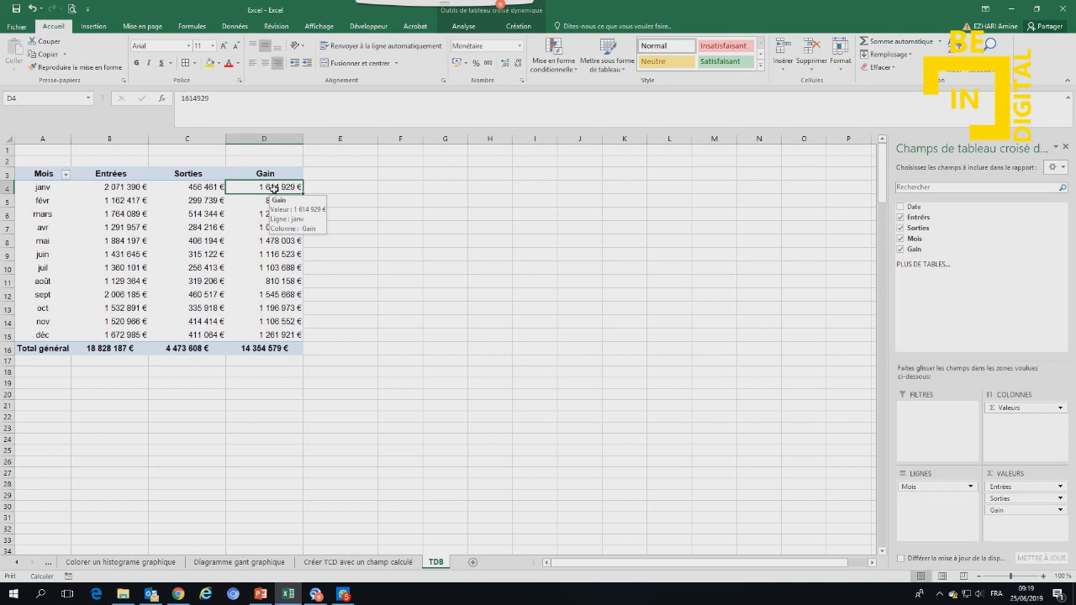
Add a calculated field named % with formula Gain / Entrées to the pivot.
left_click(356, 178)
left_click(283, 216)
left_click(770, 42)
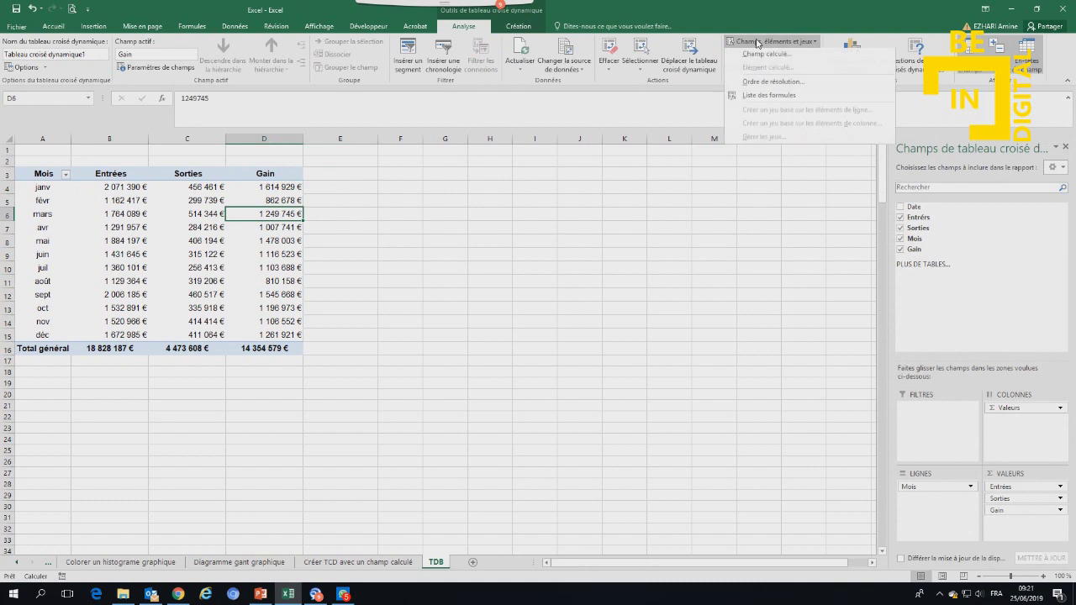
left_click(760, 55)
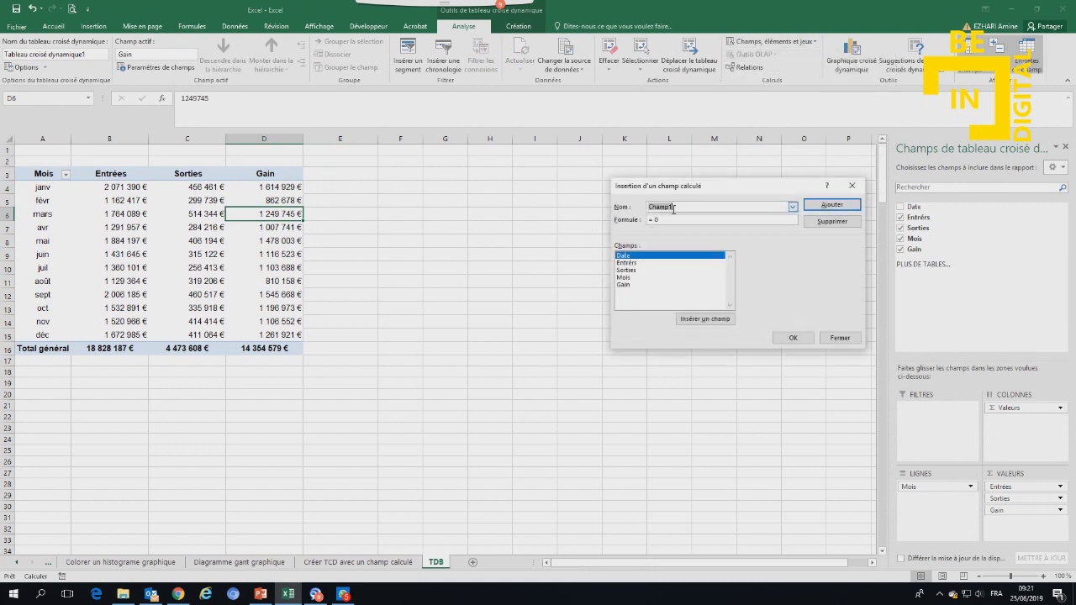
type("%")
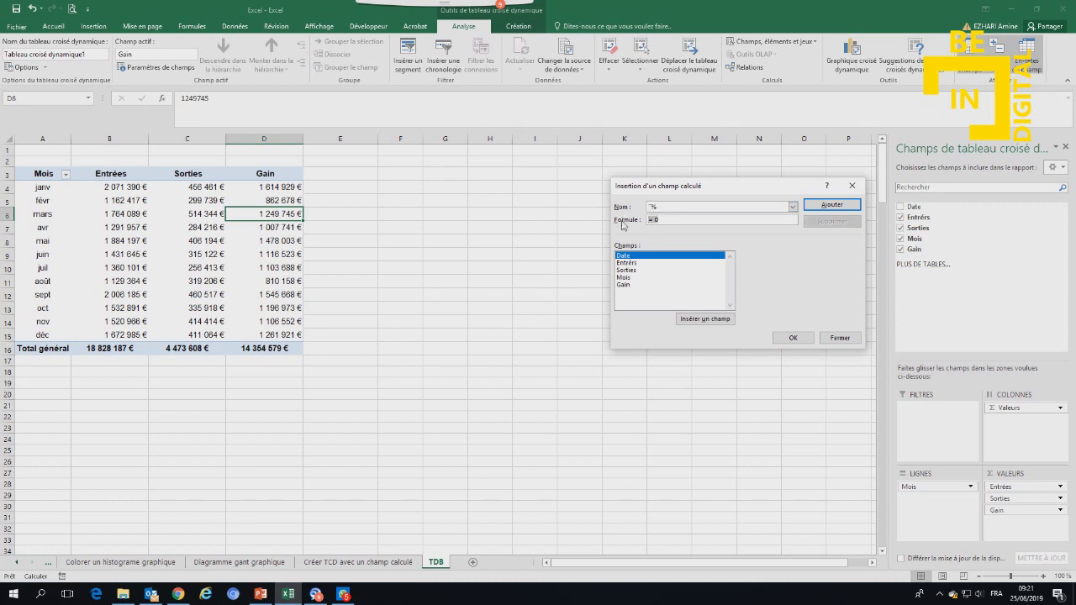
double_click(625, 285)
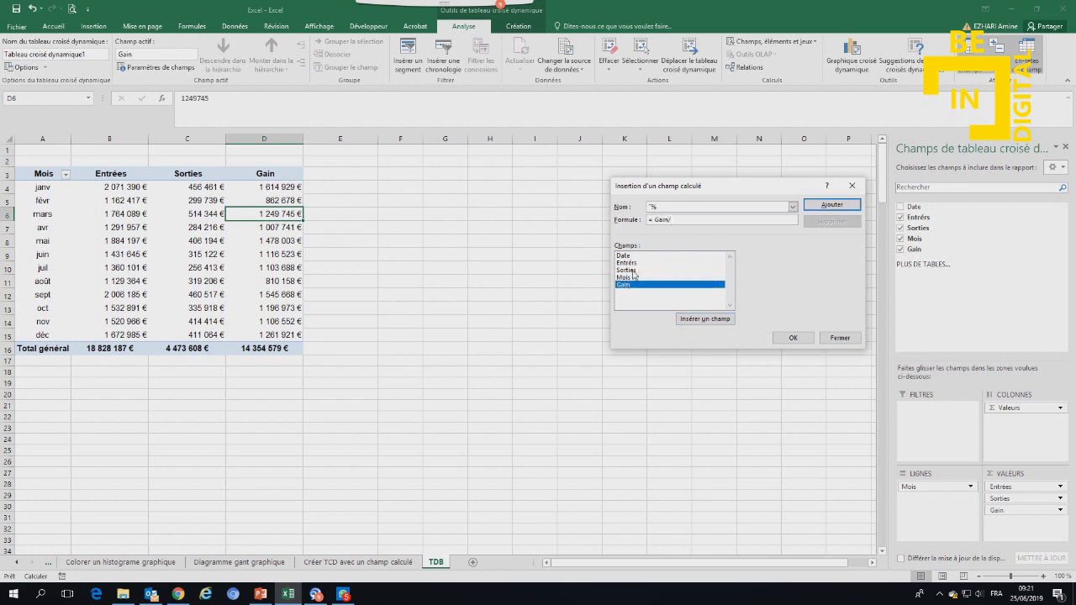
double_click(626, 262)
left_click(793, 337)
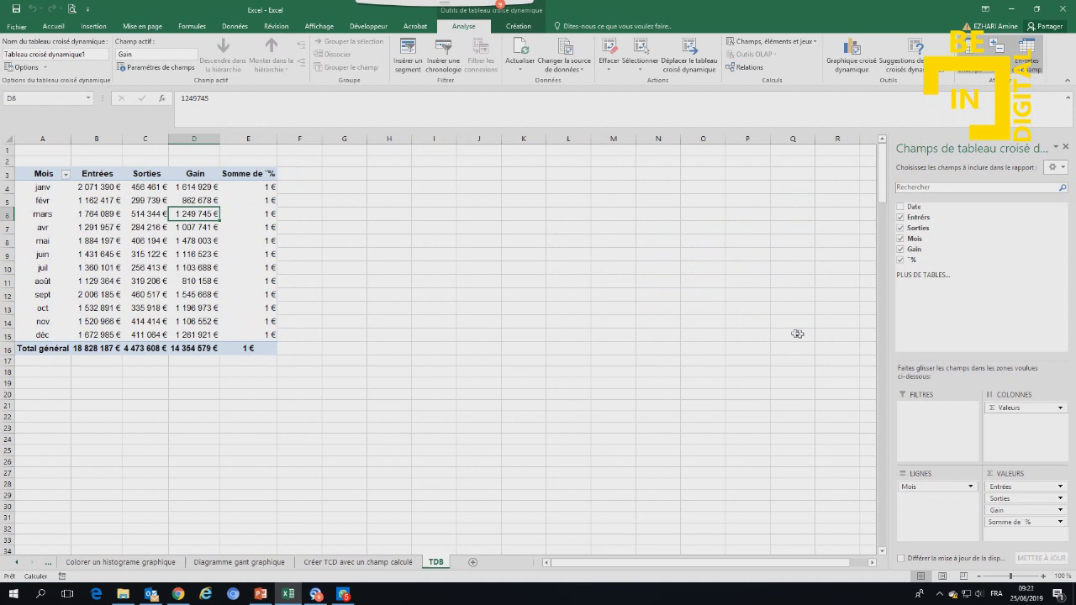
Rename the new calculated column's header to '%'.
left_click(264, 189)
left_click(242, 173)
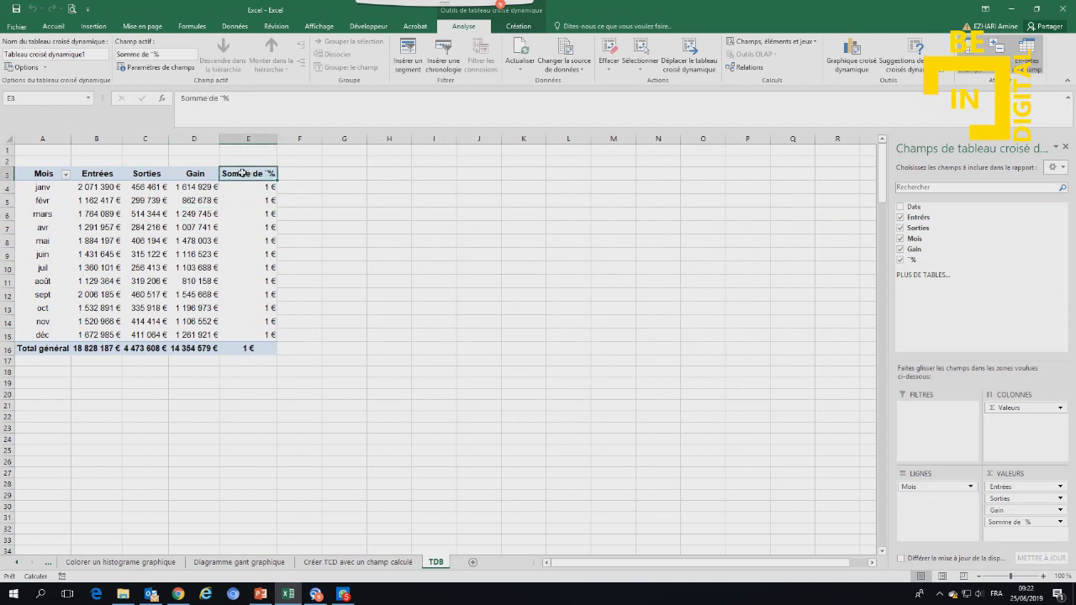
left_click_drag(226, 100, 180, 100)
type("%")
key("Return")
left_click(345, 186)
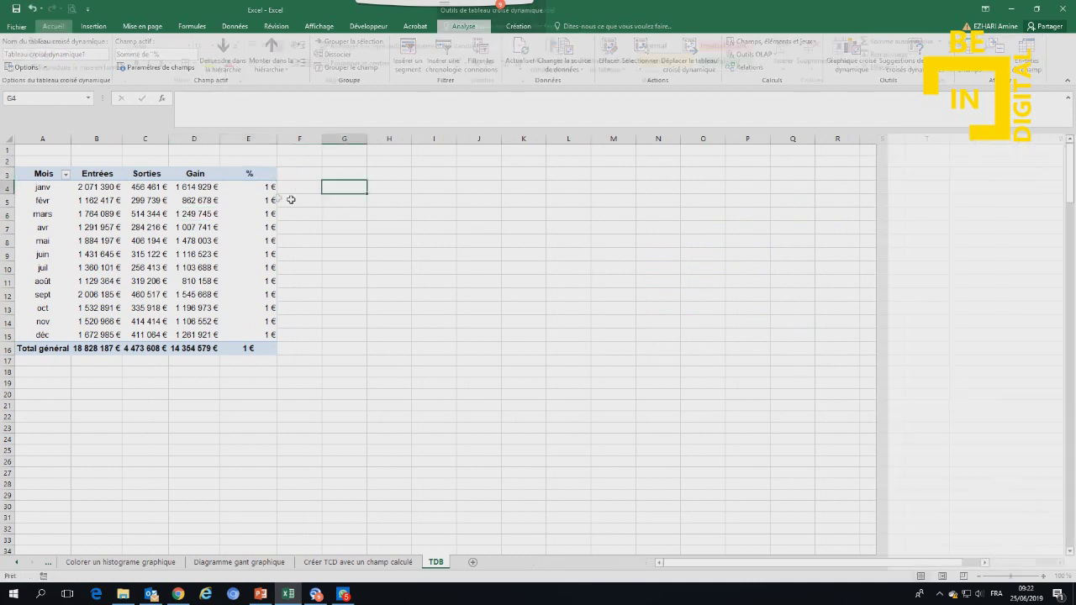
Format the % field as Pourcentage with 0 decimals, showing values like 78%.
left_click_drag(266, 186, 265, 200)
left_click_drag(266, 260, 266, 334)
right_click(264, 320)
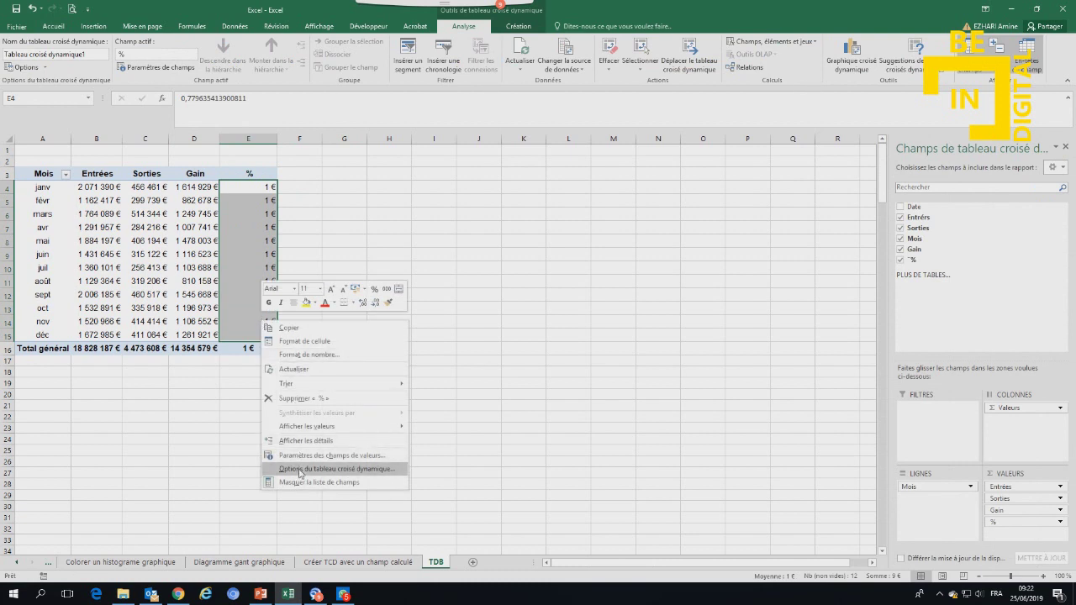
key("Escape")
left_click(1059, 521)
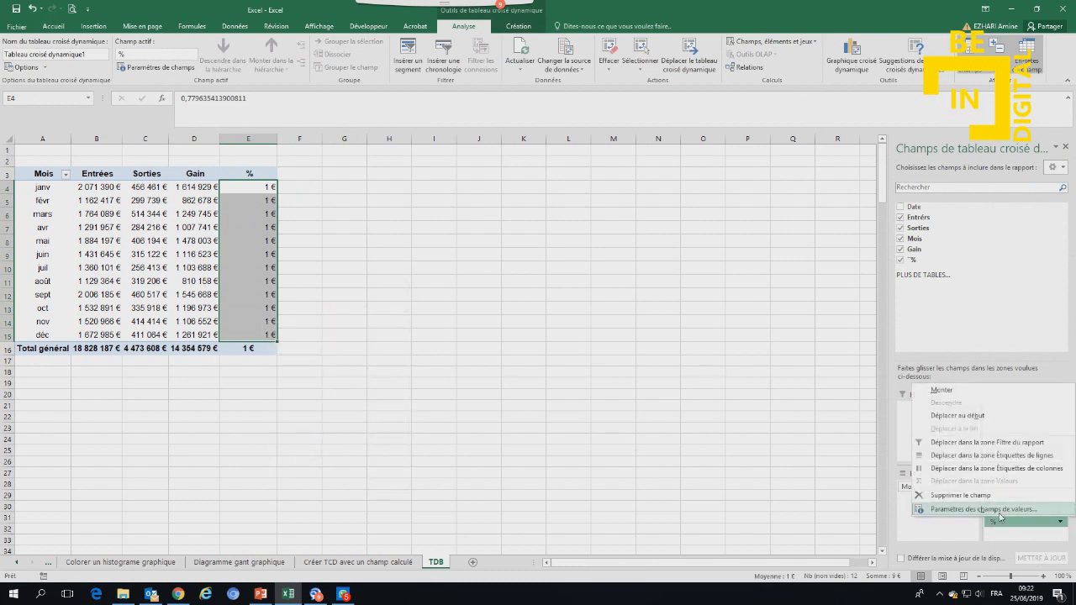
left_click(997, 516)
left_click(664, 340)
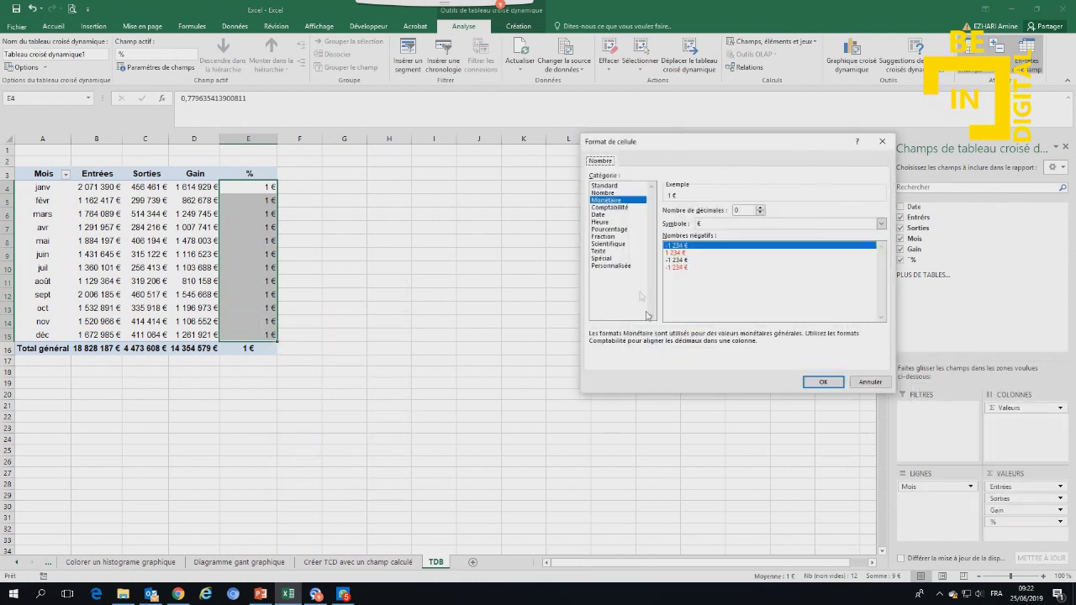
left_click(610, 230)
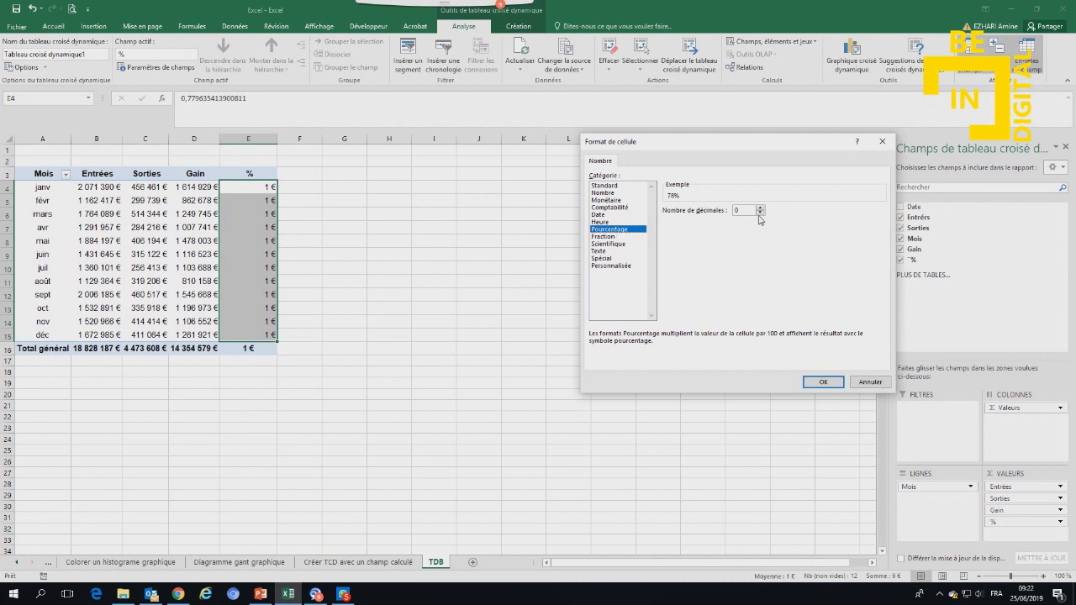
left_click(823, 383)
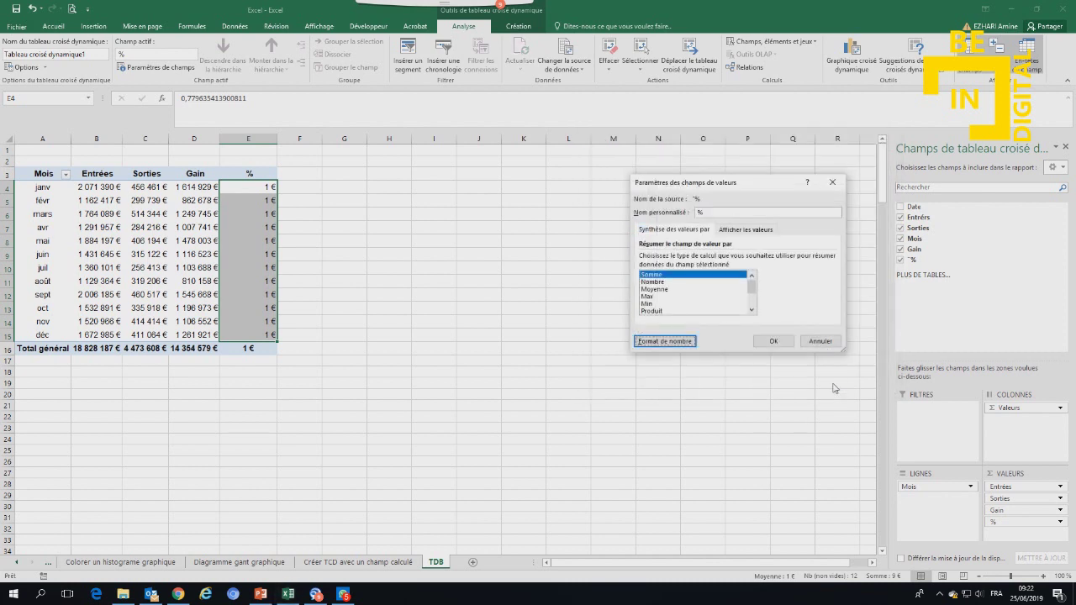
left_click(773, 341)
Widen columns B through E to one shared width.
left_click(307, 254)
mouse_move(239, 141)
left_mouse_down()
mouse_move(257, 148)
mouse_move(225, 141)
left_mouse_up()
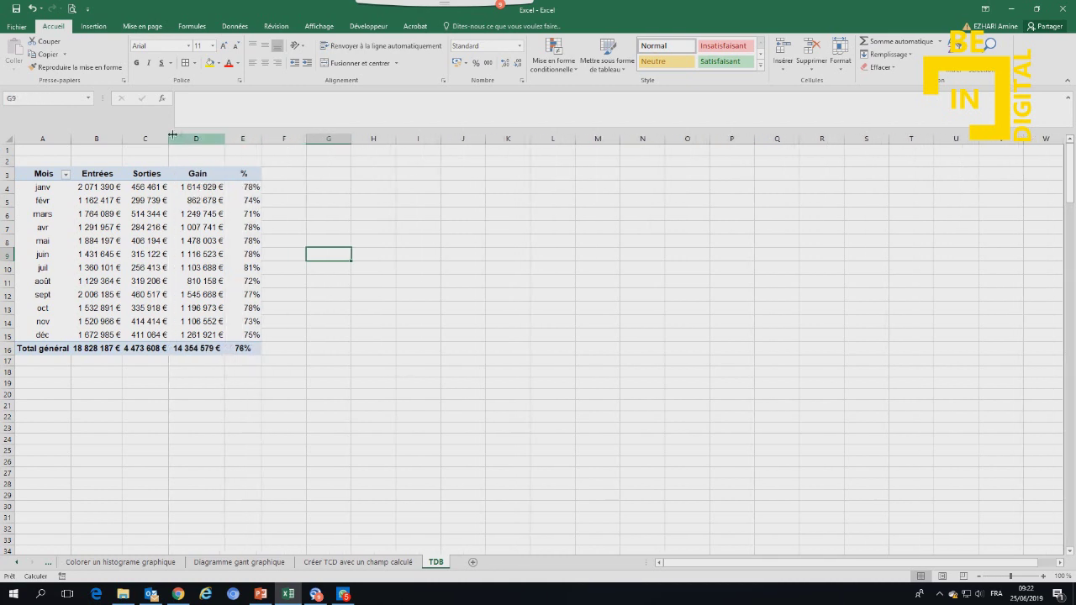
left_click_drag(113, 138, 241, 138)
Insert blank rows above the pivot table so it starts at row 7.
left_click(514, 267)
right_click(7, 161)
left_click(44, 231)
key("ctrl+plus")
key("ctrl+plus")
key("ctrl+plus")
key("ctrl+plus")
Centre-align all values in the pivot table, leaving the Arial font unchanged.
left_click(449, 302)
mouse_move(42, 219)
left_mouse_down()
mouse_move(320, 353)
mouse_move(323, 393)
left_mouse_up()
left_click(264, 64)
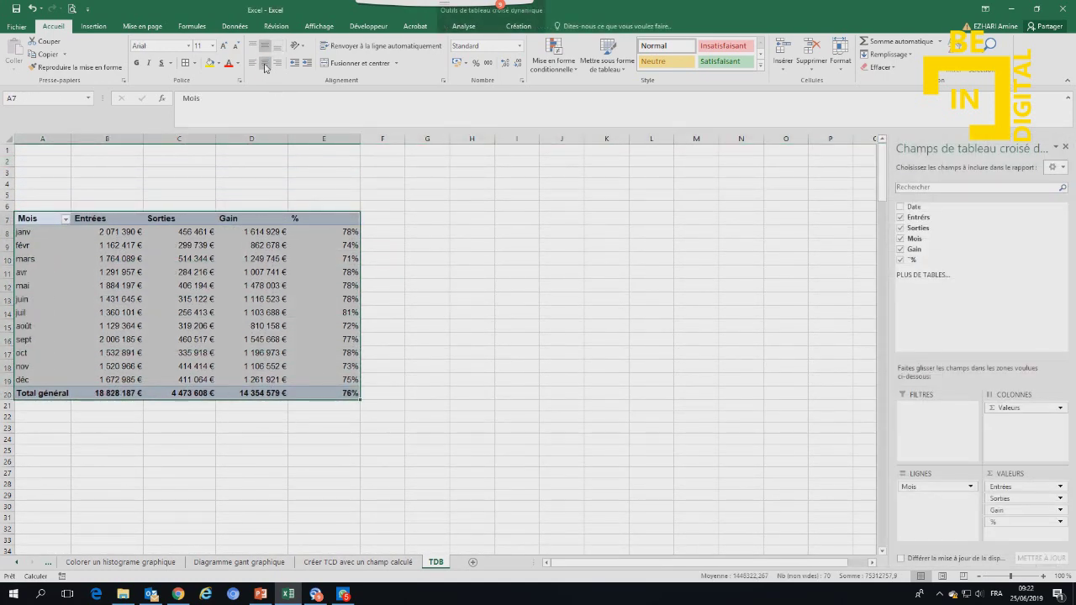
left_click(189, 47)
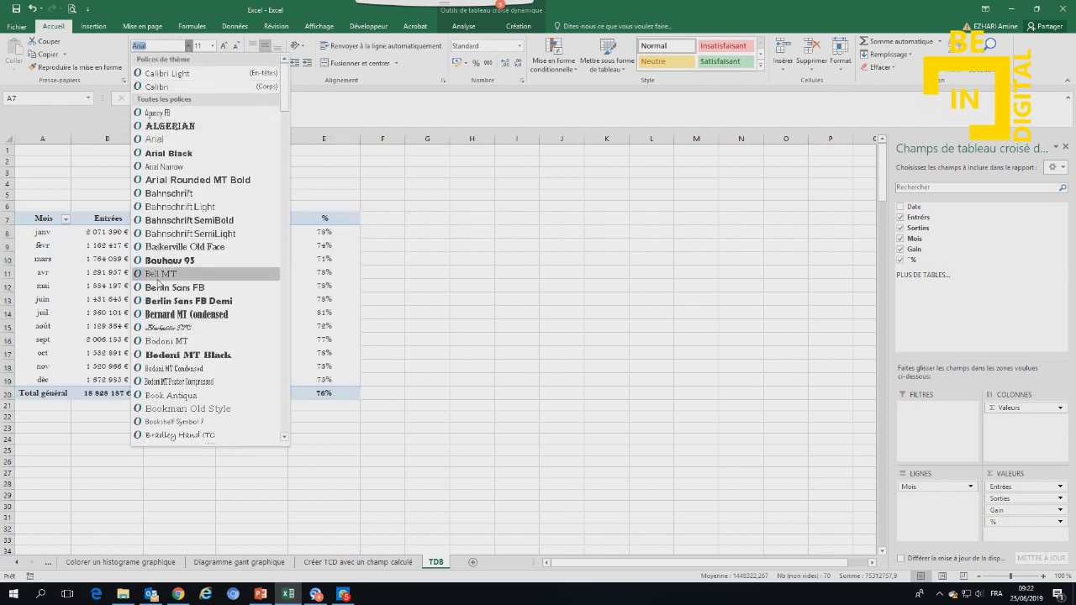
key("Escape")
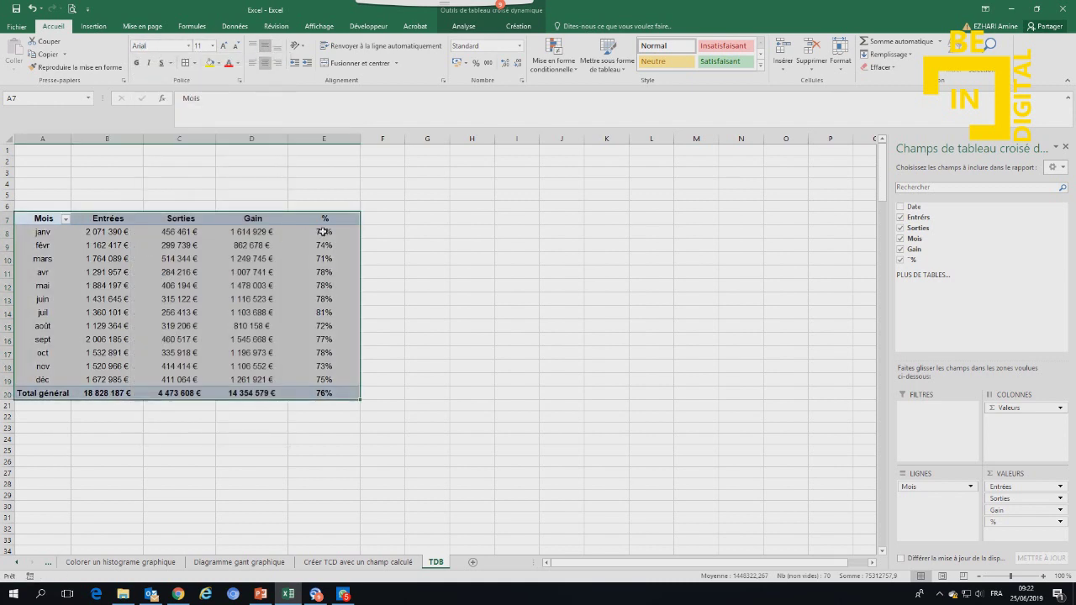
Narrow column E holding the % values.
left_click_drag(360, 139, 339, 139)
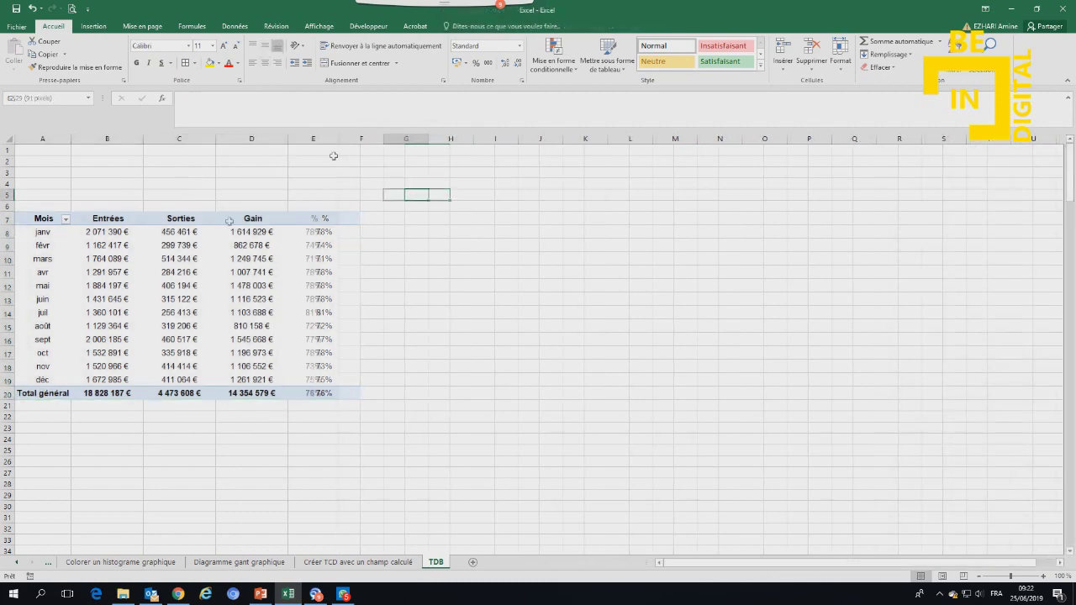
left_click(179, 244)
left_click(518, 26)
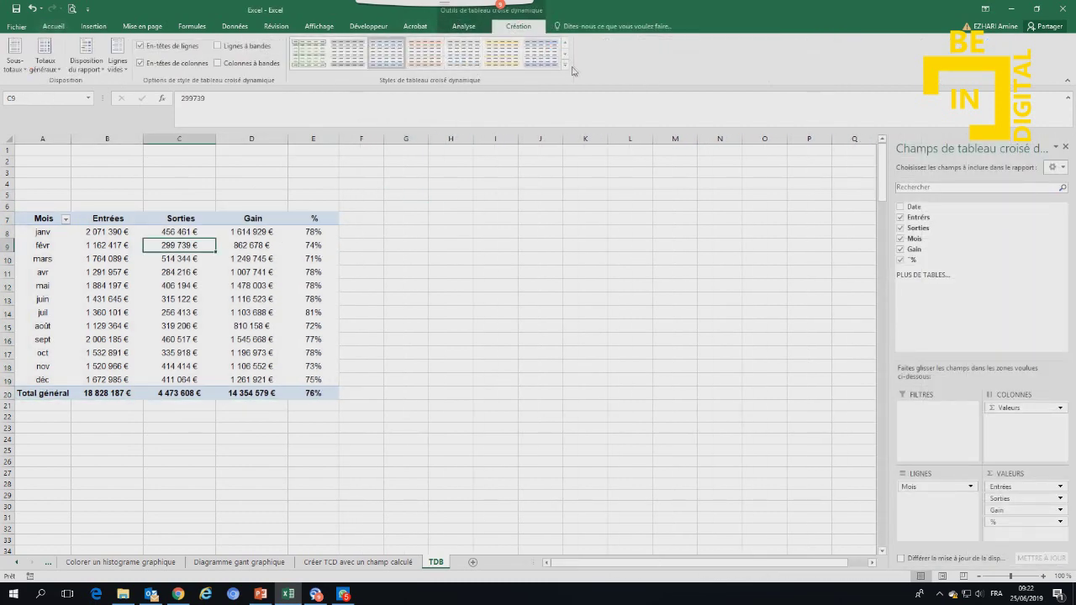
Apply an orange pivot table style with orange header and total rows.
left_click(563, 70)
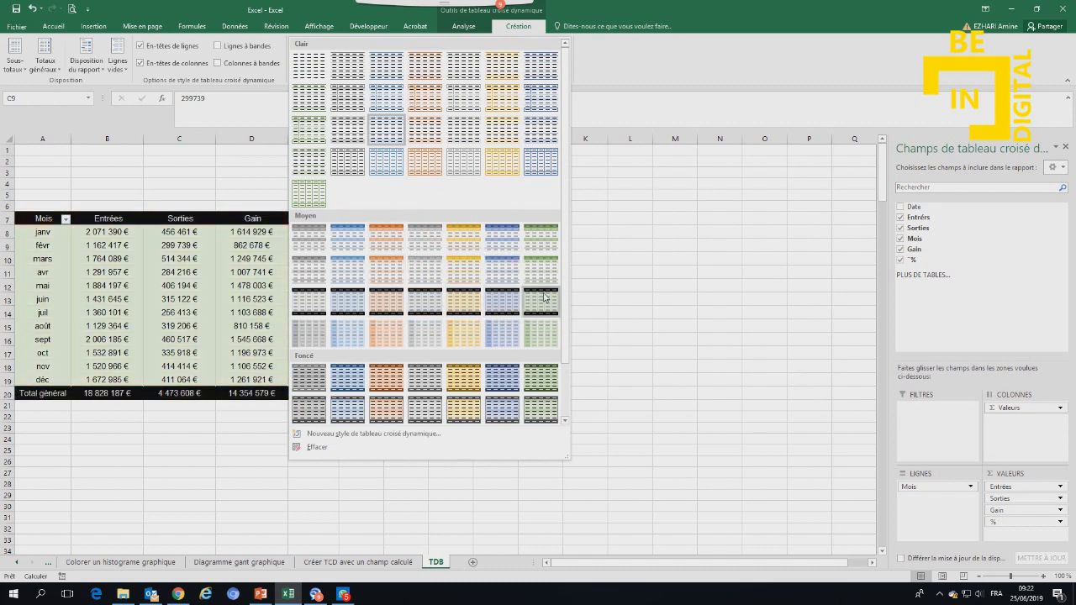
left_click(386, 237)
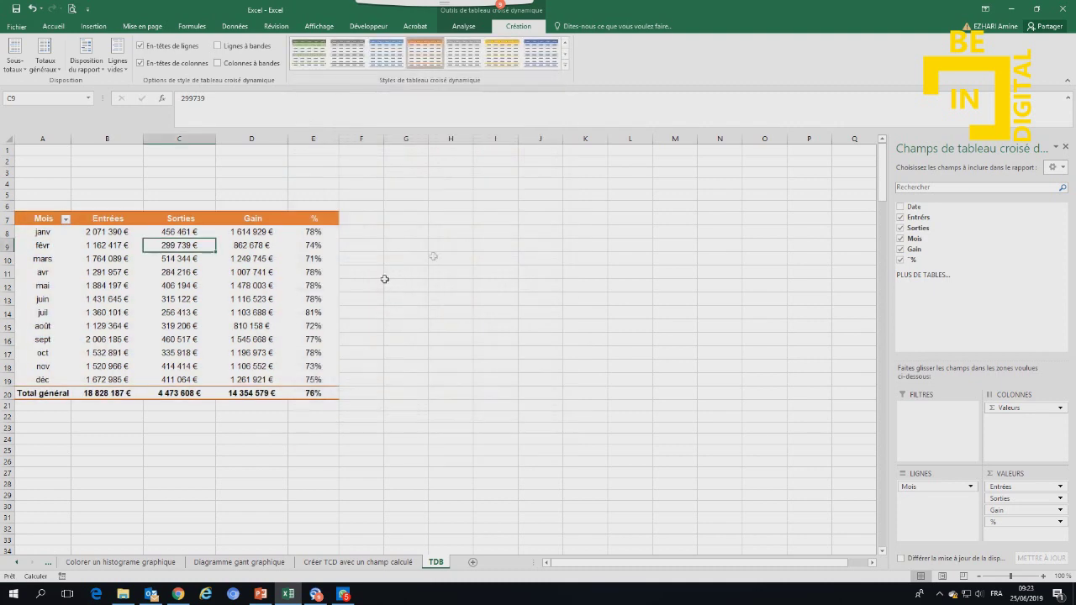
left_click(451, 258)
Hide the sheet's gridlines from the View tab.
left_click(318, 26)
left_click(137, 63)
left_click(38, 170)
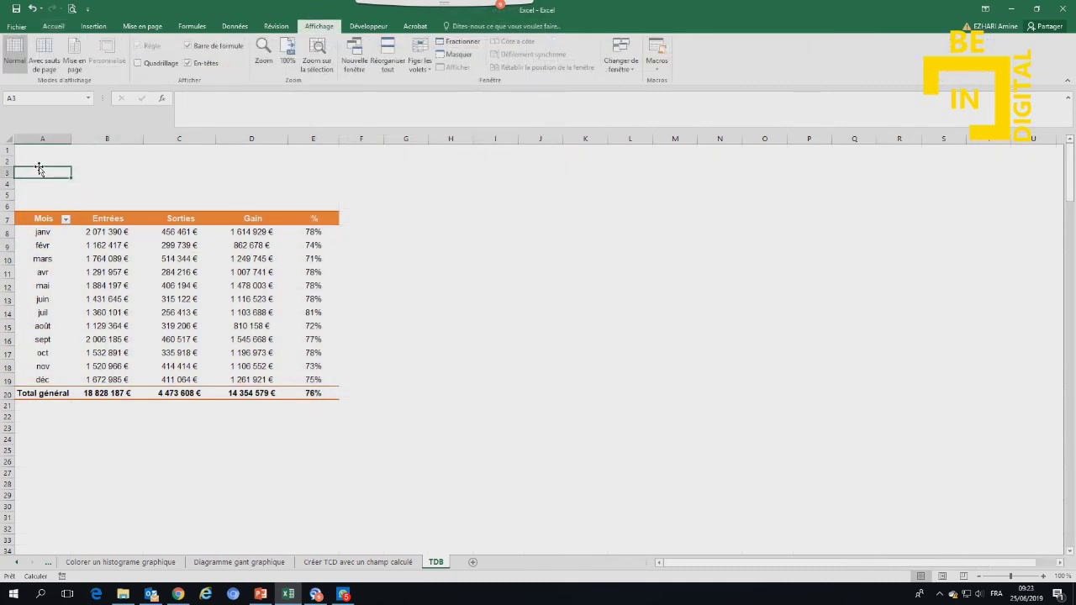
Paste the title into A3, merge and centre it across A3:C3, and middle-align it.
type("SITUATION DE L'ANNÉE 2019")
mouse_move(34, 182)
left_mouse_down()
mouse_move(186, 189)
mouse_move(197, 174)
left_mouse_up()
left_click(53, 26)
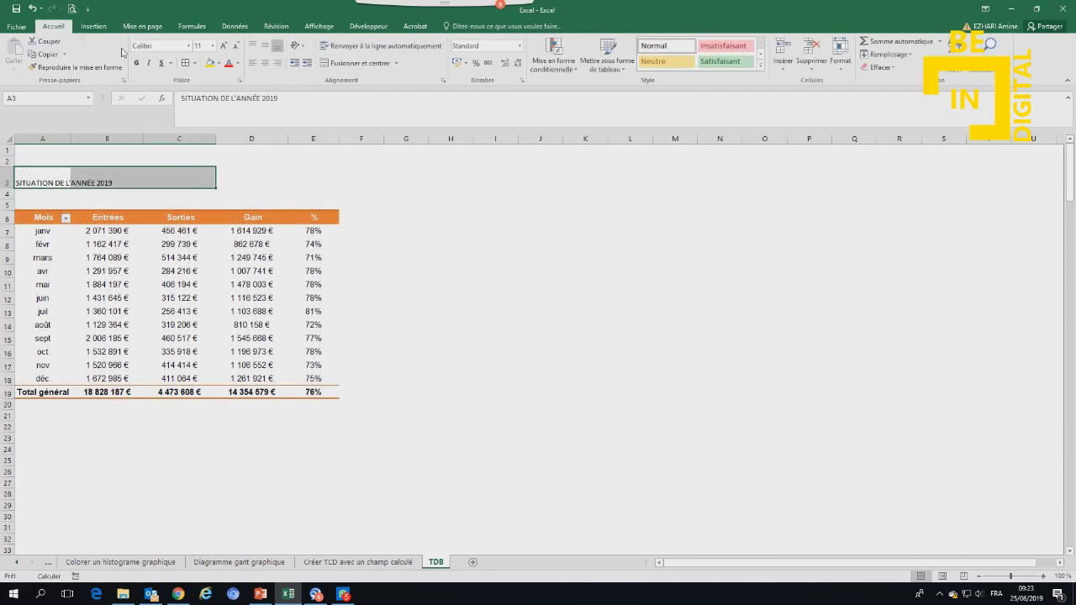
left_click(360, 63)
left_click(265, 46)
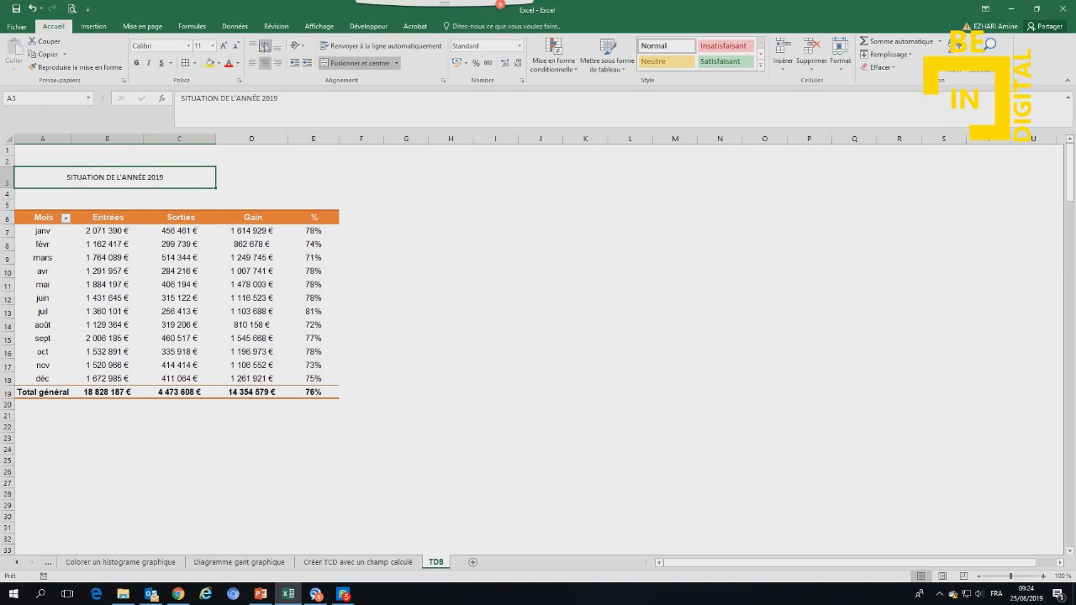
Make the title 14-pt bold Arial.
left_click(224, 45)
left_click(224, 45)
left_click(136, 63)
left_click(187, 46)
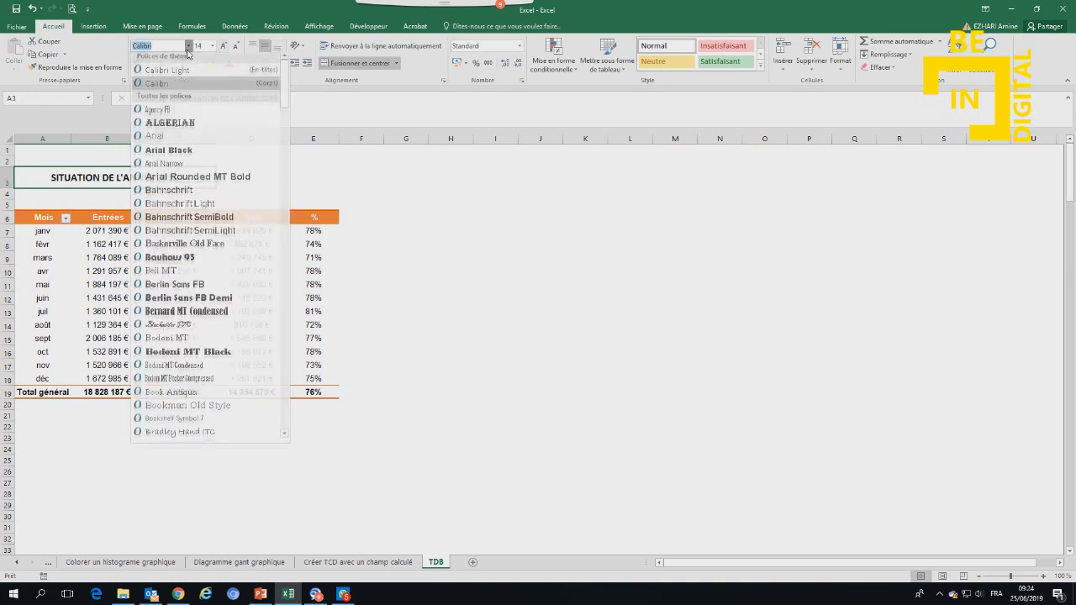
left_click(168, 139)
Give the title cells a dark brown fill and white text.
left_click(238, 63)
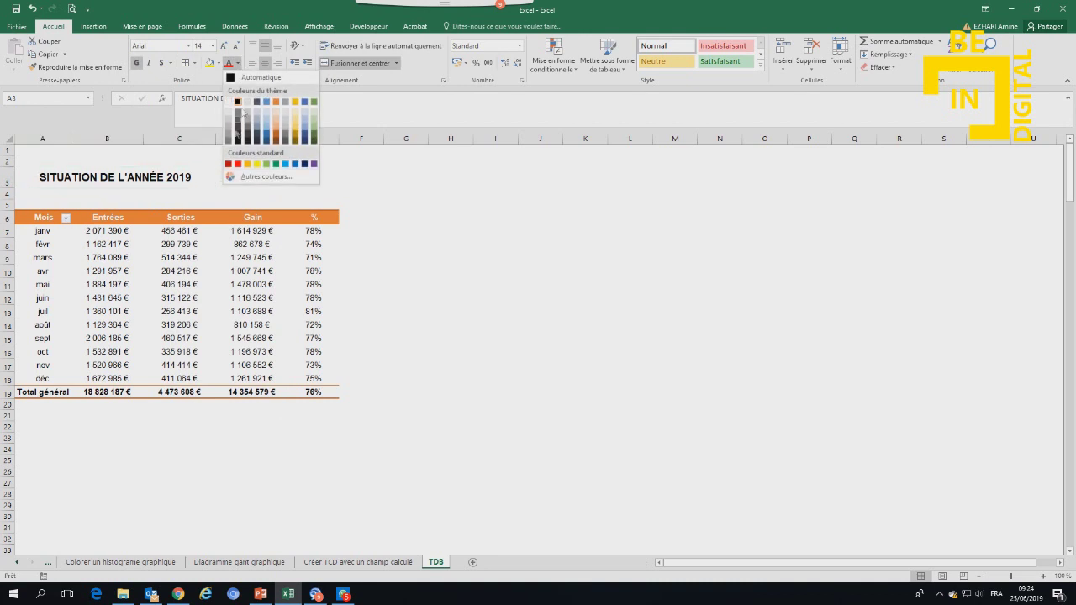
left_click(276, 141)
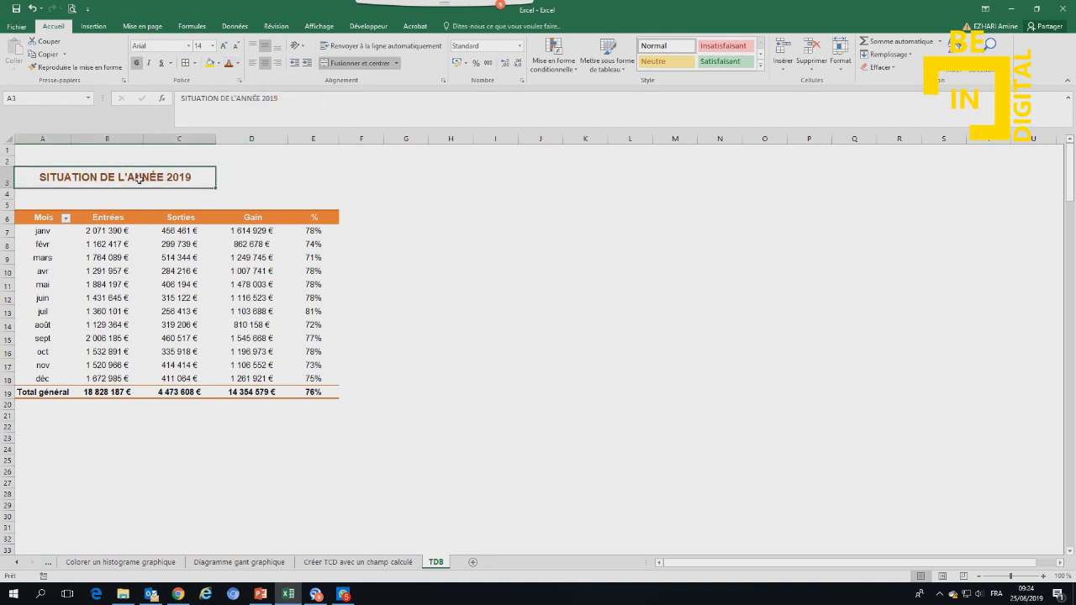
left_click(219, 64)
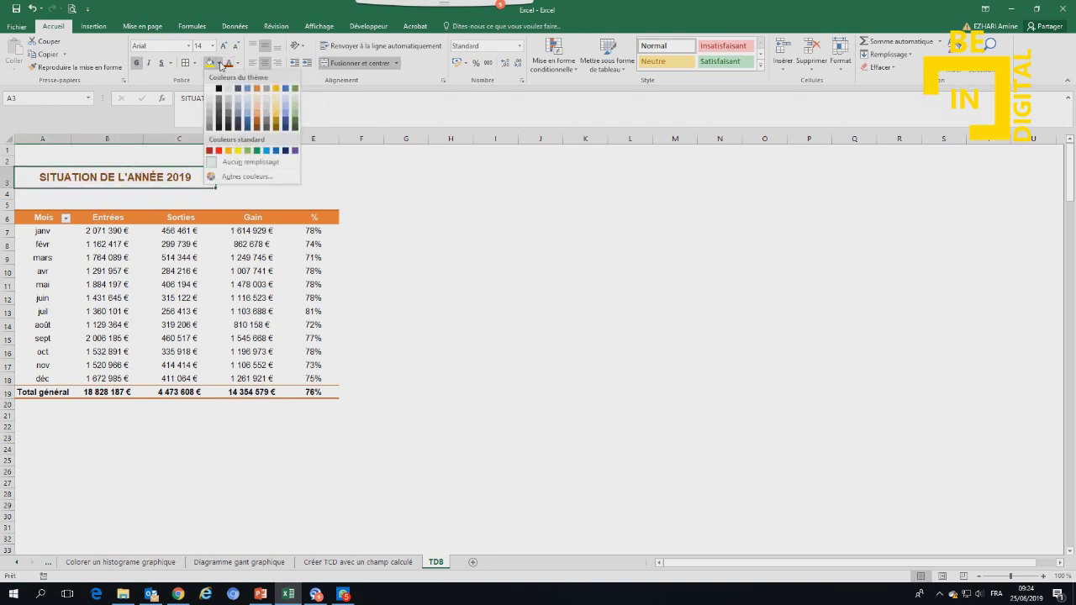
left_click(256, 126)
left_click(238, 63)
left_click(230, 102)
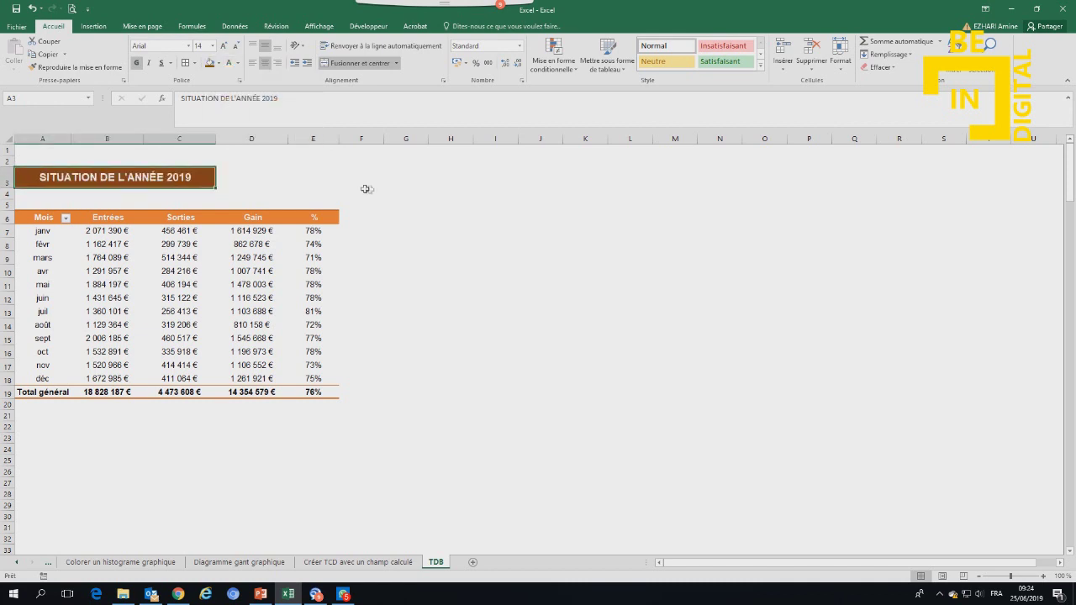
left_click(365, 192)
left_click(307, 191)
left_click(453, 252)
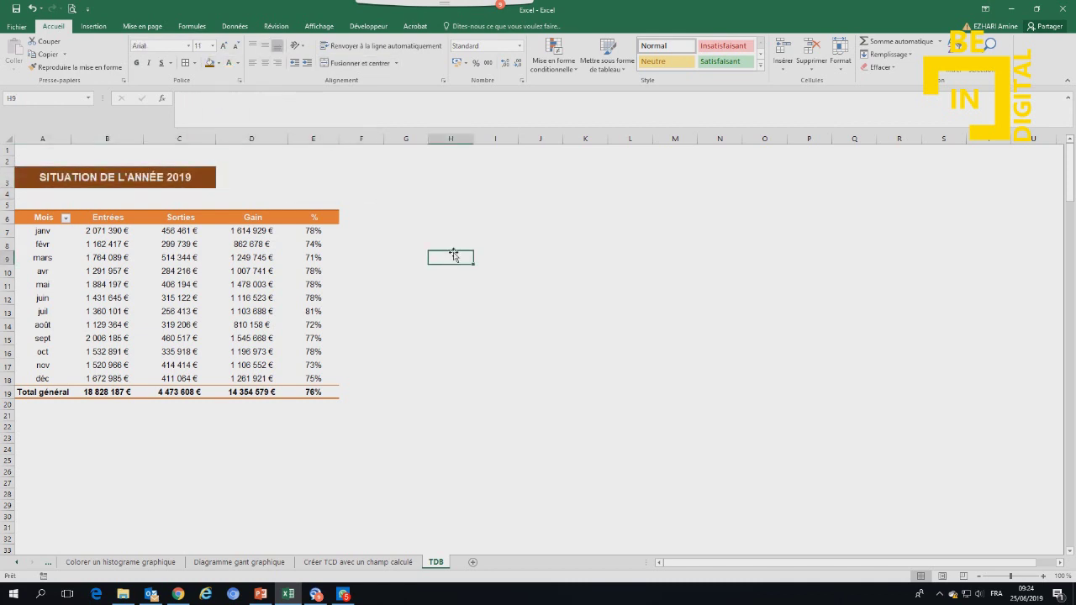
Insert a clustered column pivot chart from the whole pivot table.
left_click_drag(38, 219, 327, 393)
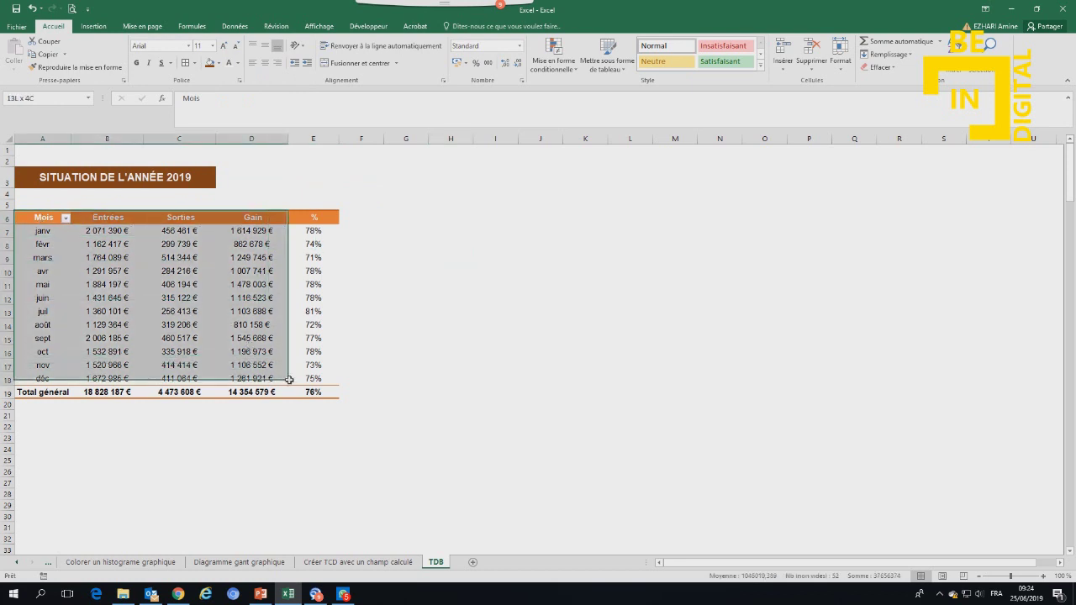
left_click(93, 26)
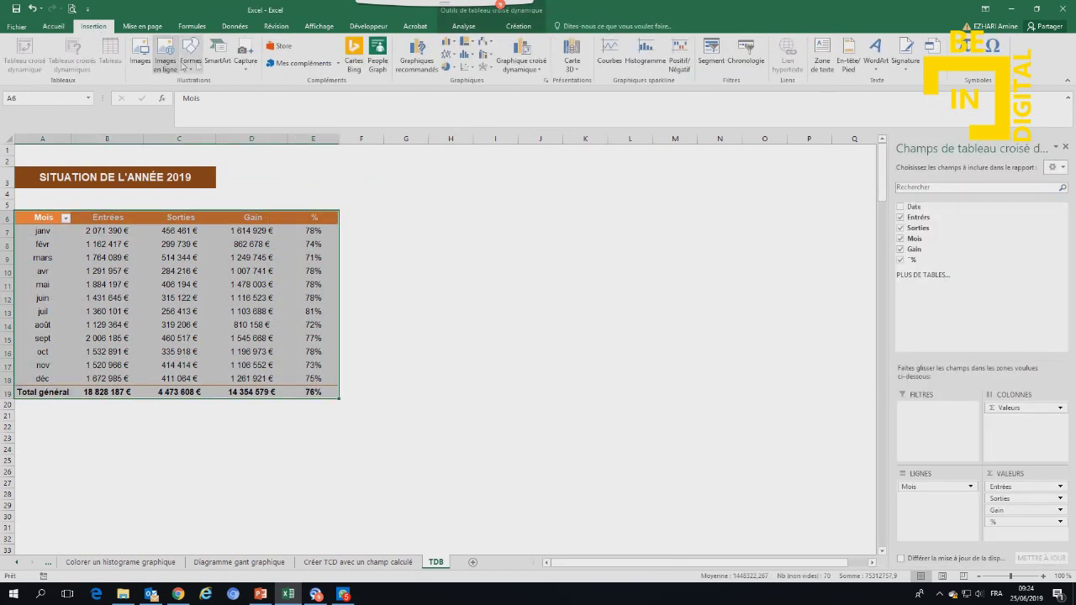
left_click(418, 53)
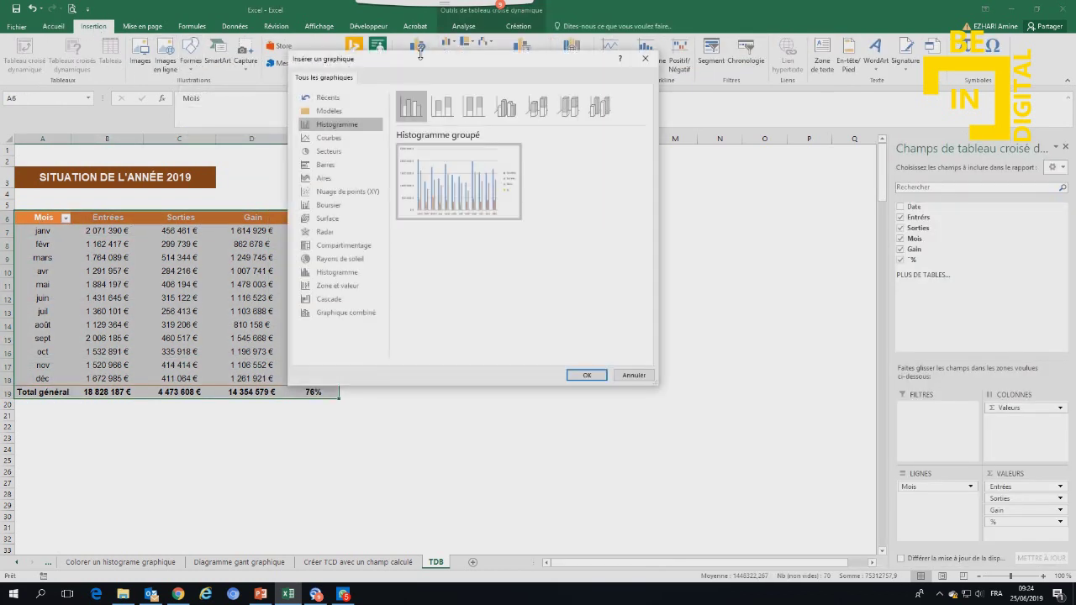
left_click(586, 375)
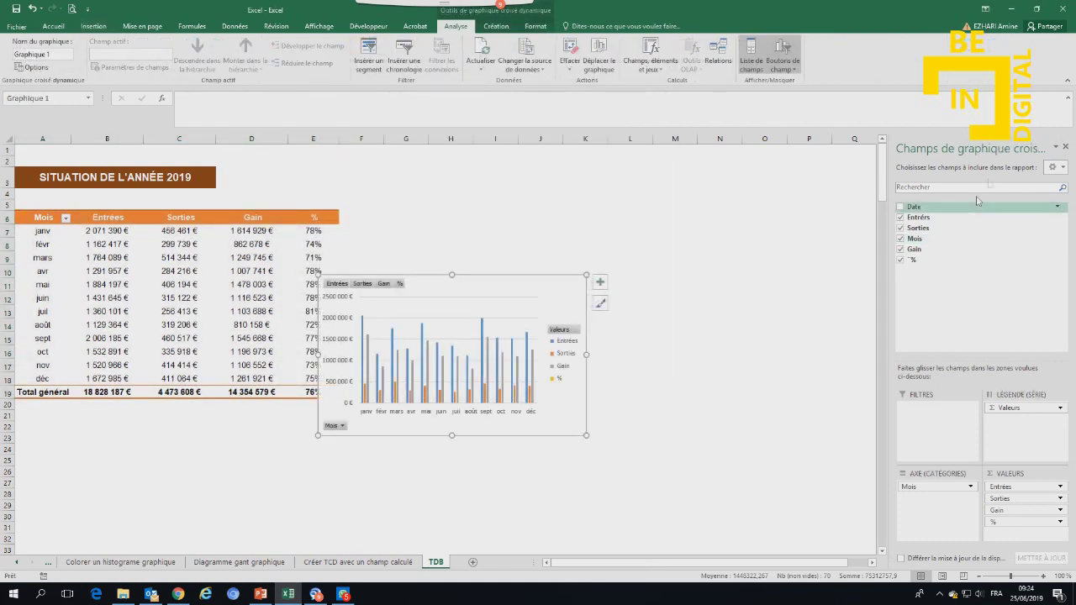
Hide the field list, move the chart beside the table, and make it wider and taller.
left_click(1066, 147)
left_click_drag(479, 271, 511, 211)
left_click_drag(618, 291, 807, 291)
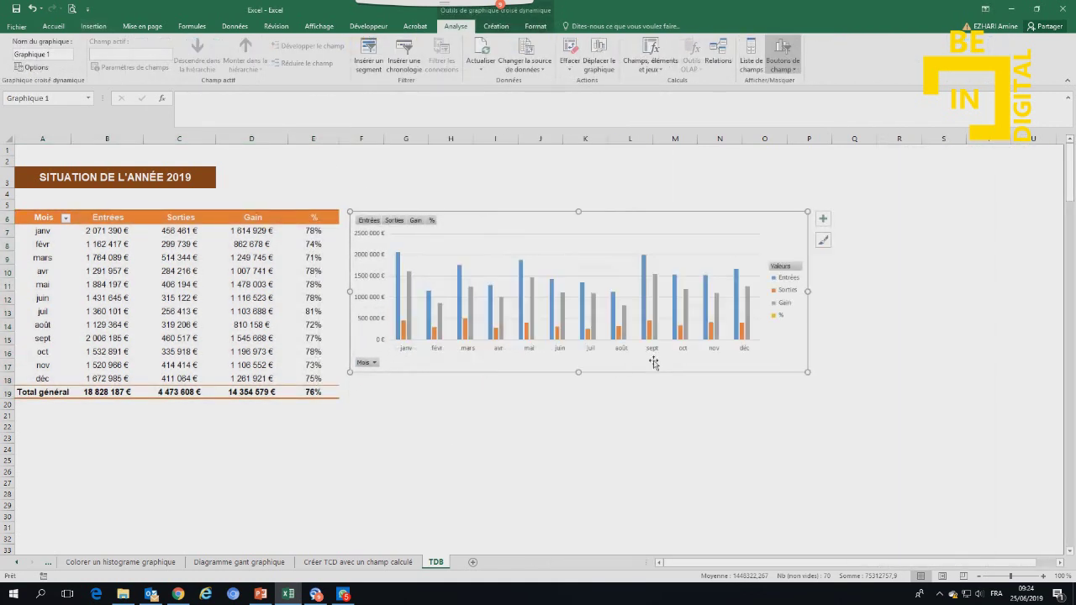
left_click_drag(579, 372, 579, 401)
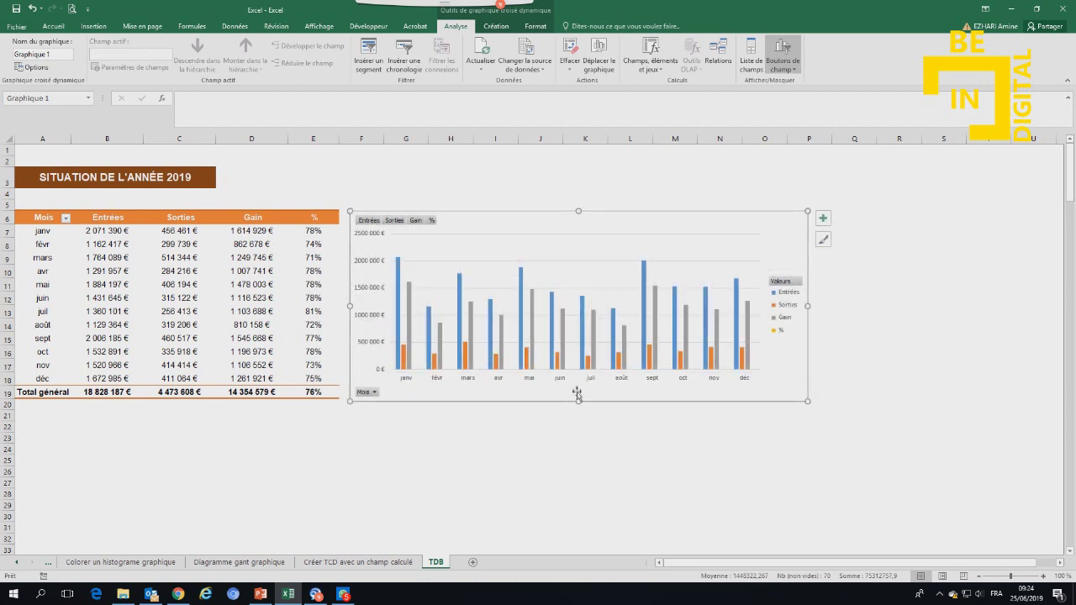
Make the chart a combo with % as a line on a secondary 64%–82% axis.
right_click(643, 291)
left_click(694, 325)
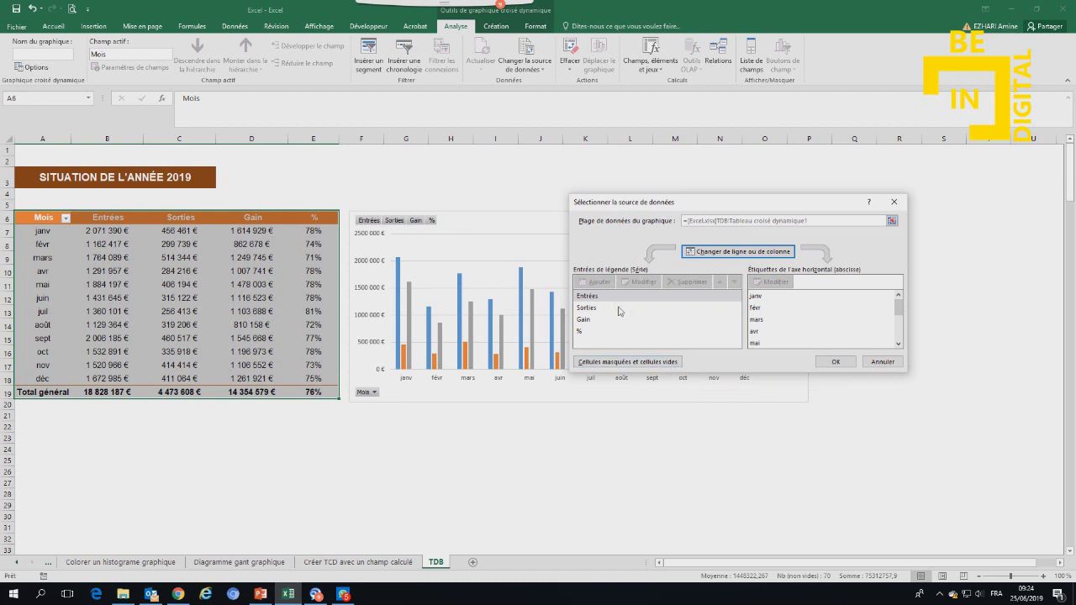
left_click(848, 362)
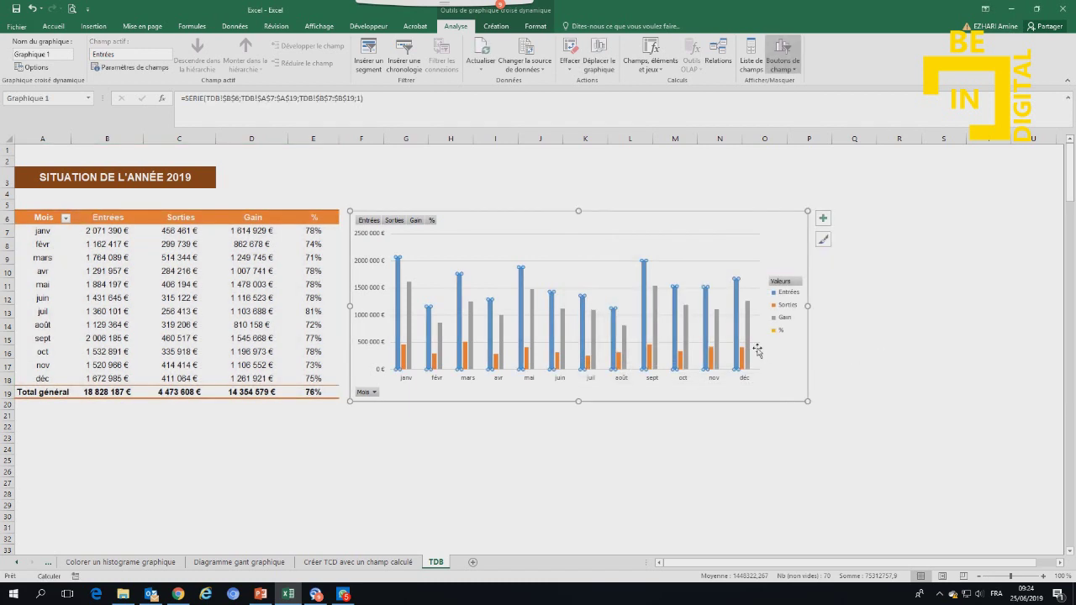
right_click(731, 348)
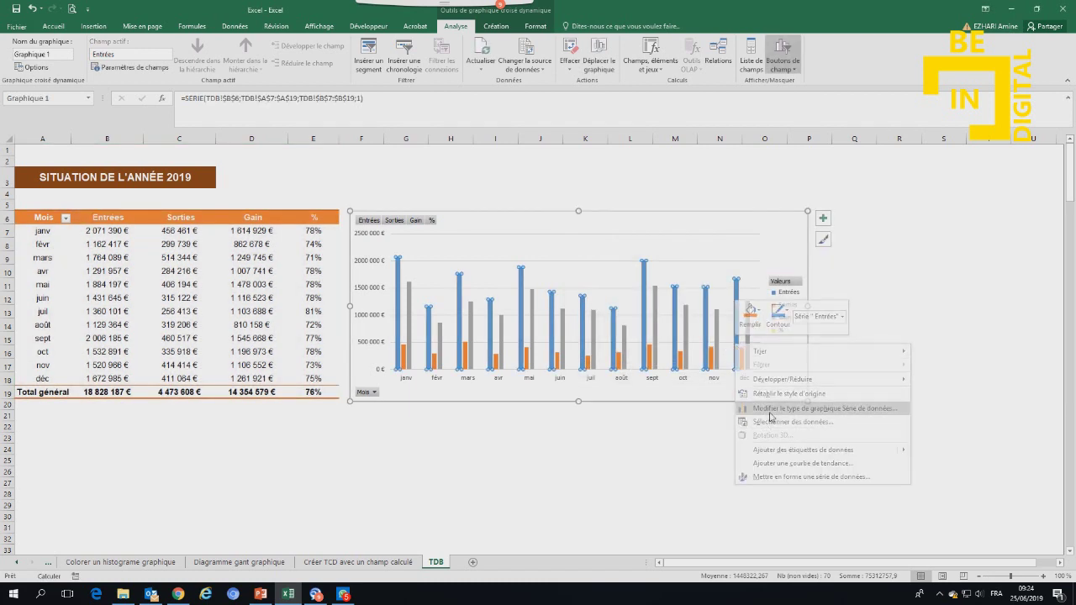
left_click(766, 409)
scroll(642, 337, "down", 1)
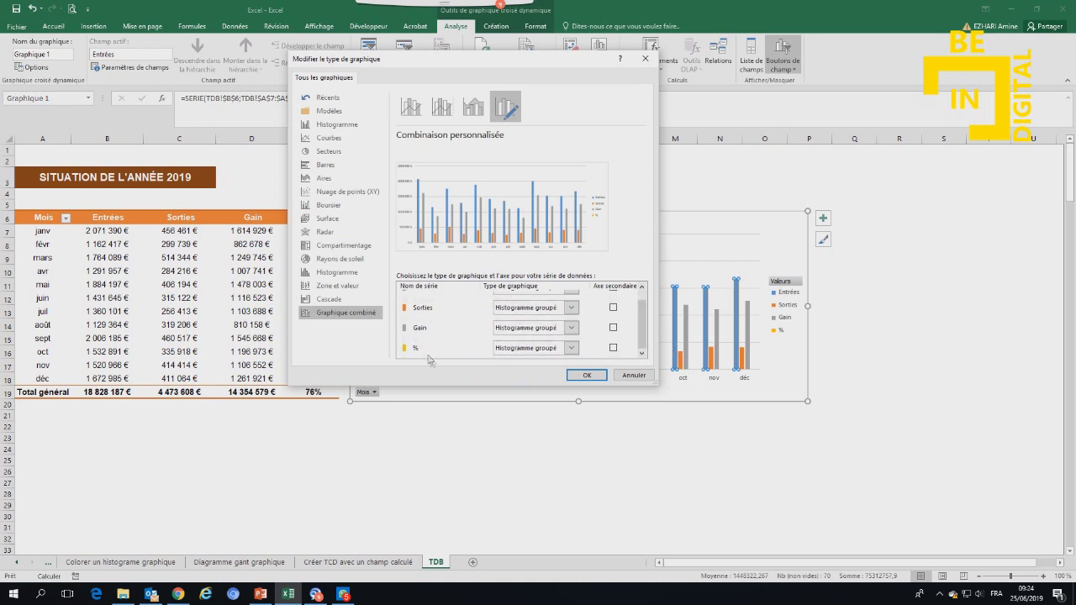
left_click(570, 348)
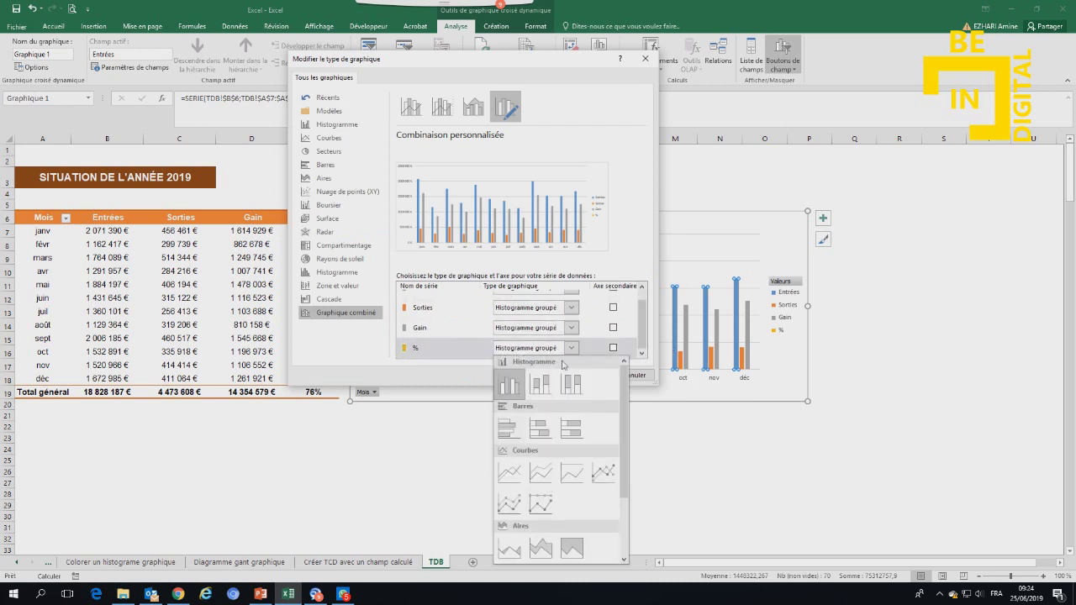
left_click(509, 473)
left_click(613, 348)
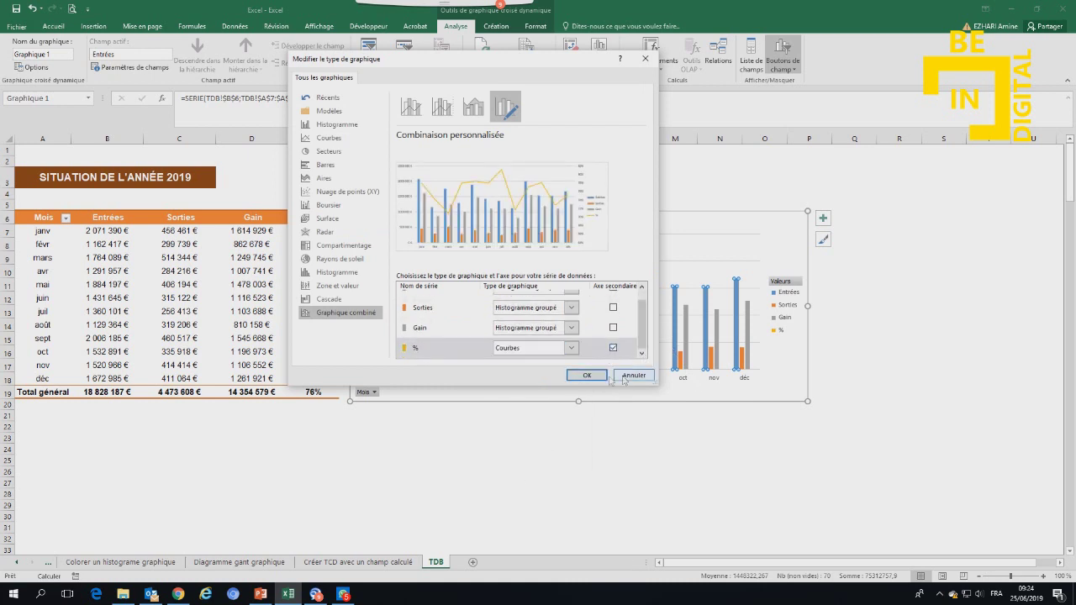
left_click(586, 374)
left_click(855, 391)
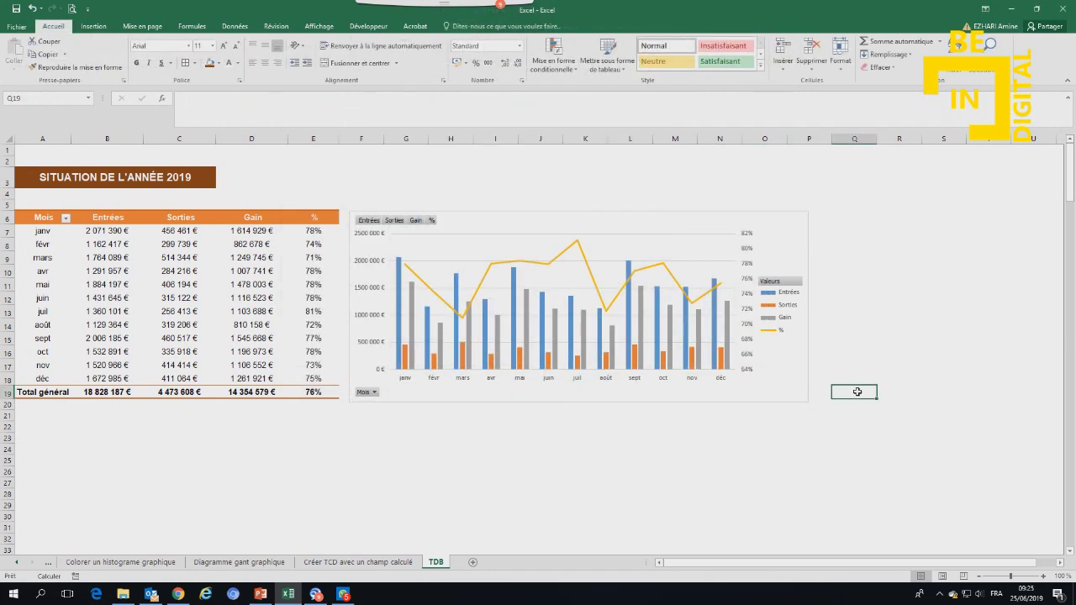
left_click(400, 334)
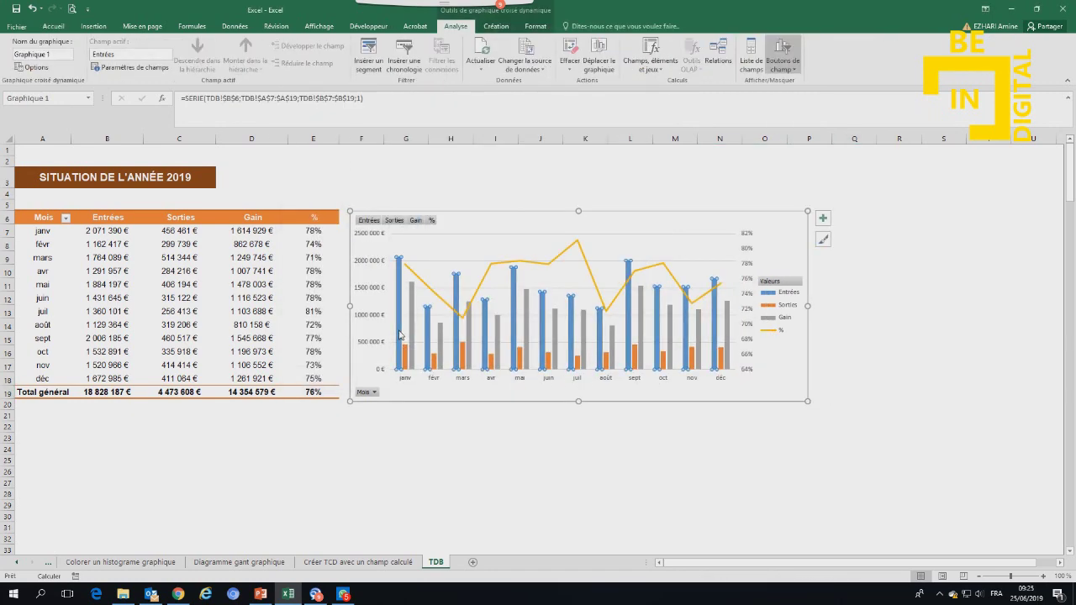
Fill the Entrées bars green, Sorties bars red, and Gain bars blue.
left_click(53, 26)
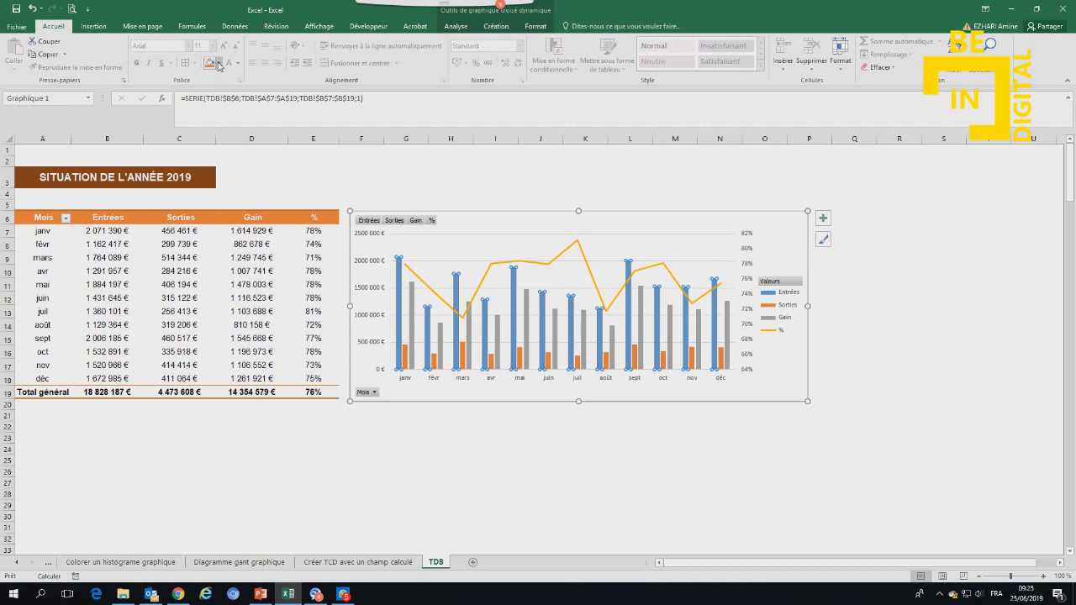
left_click(218, 63)
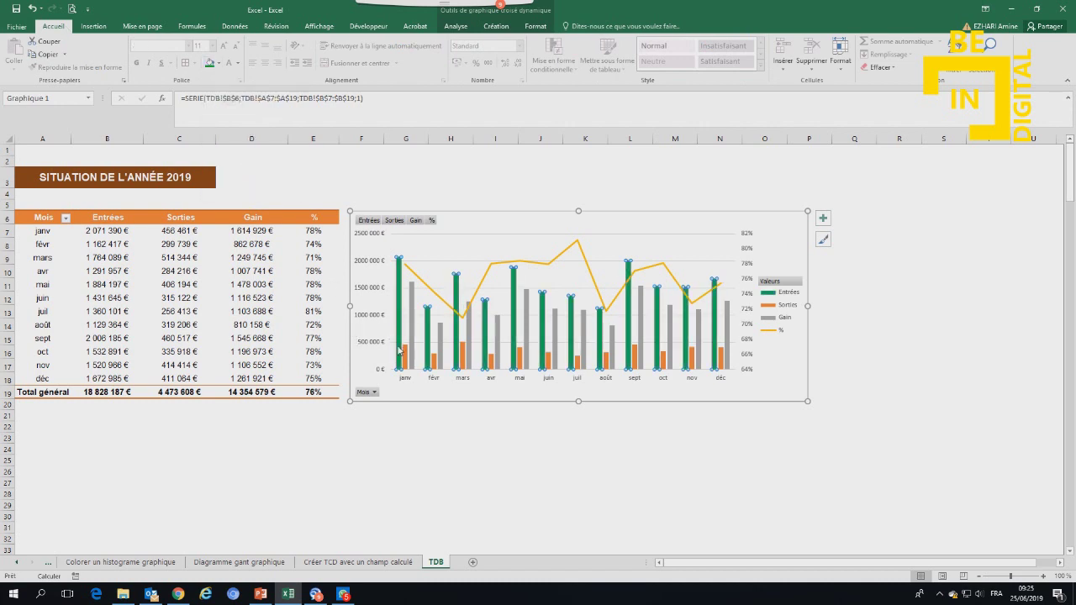
left_click(403, 353)
left_click(218, 63)
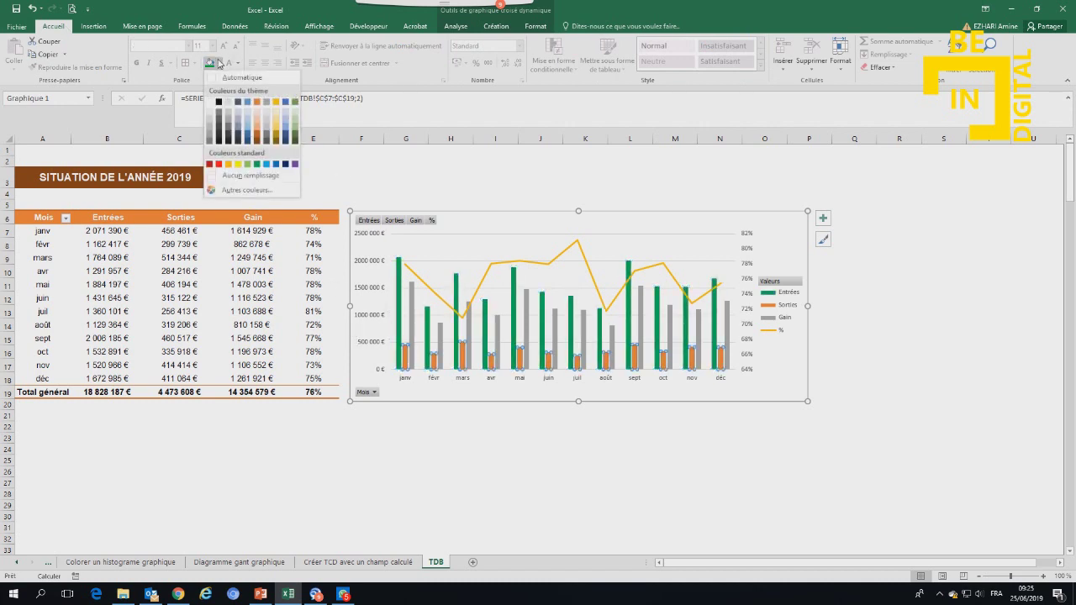
left_click(212, 165)
left_click(413, 324)
left_click(218, 63)
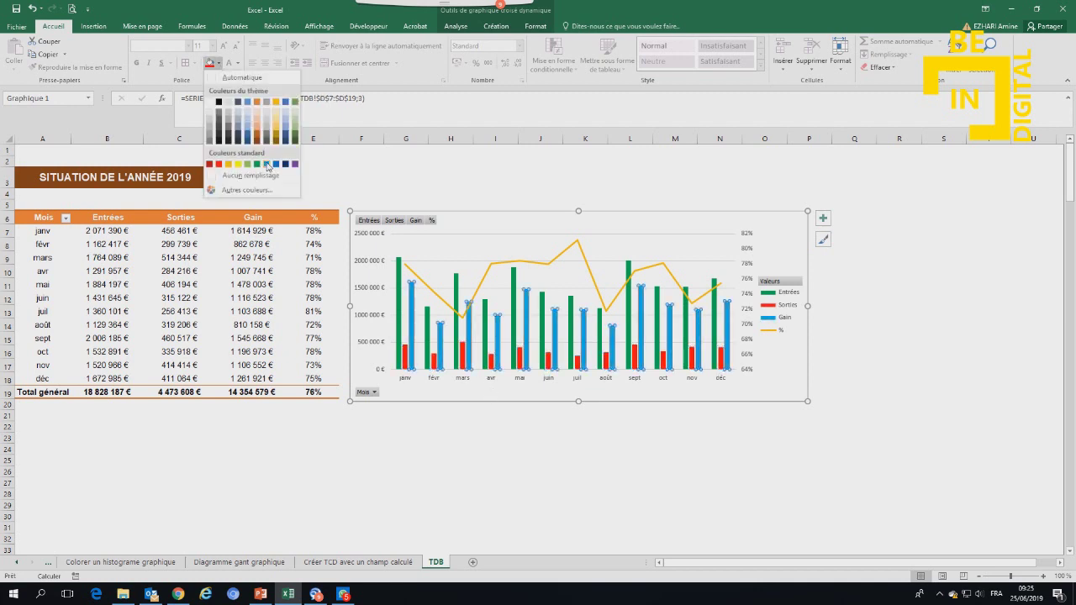
left_click(242, 136)
left_click(451, 460)
Colour the % line gold and set its weight to 3 pt.
left_click(432, 291)
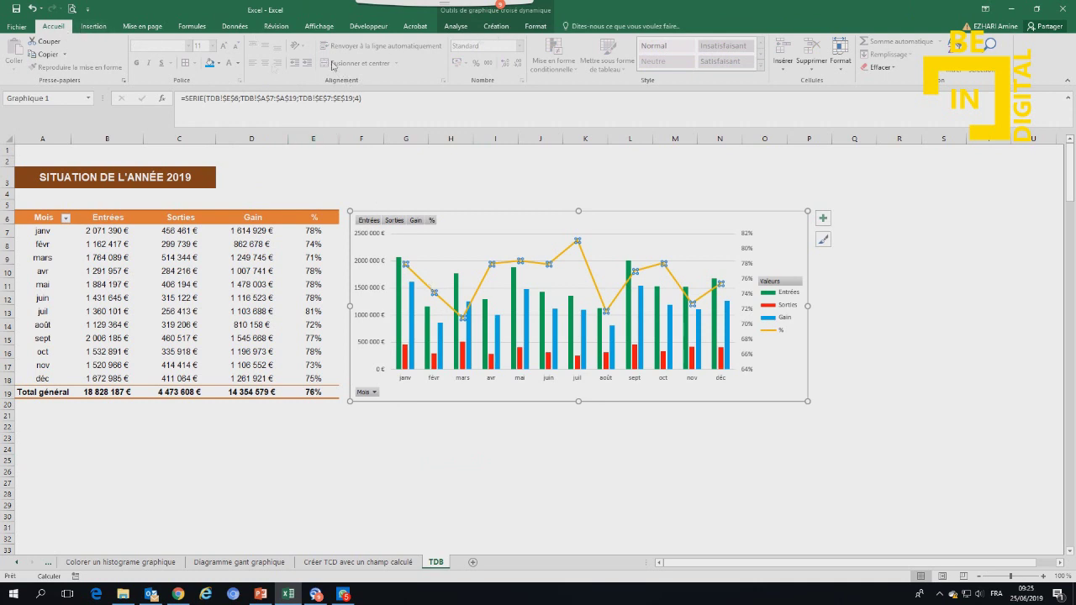
left_click(536, 27)
left_click(466, 54)
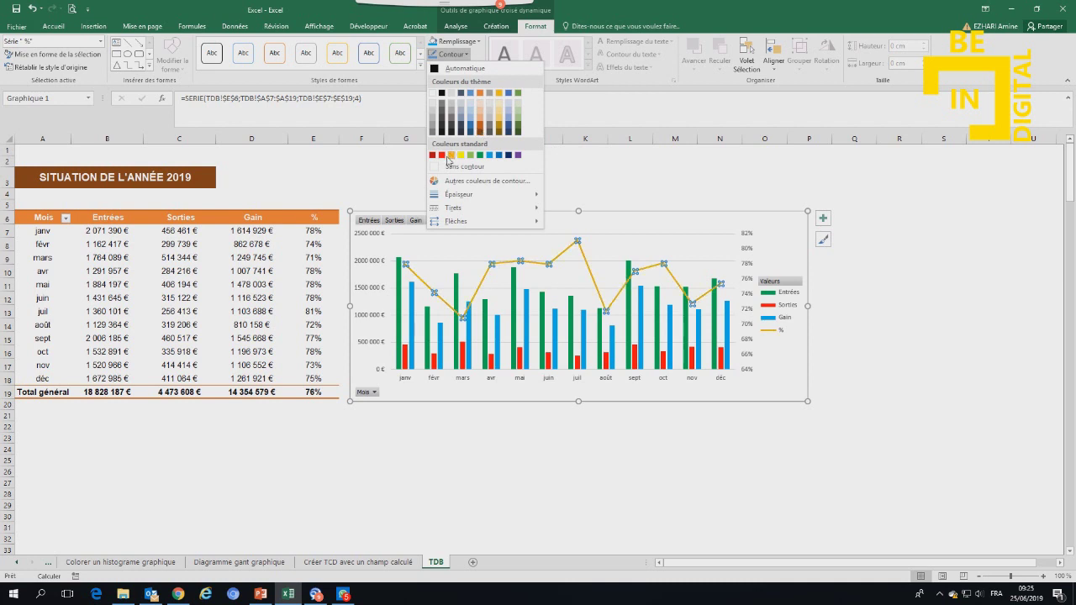
left_click(450, 156)
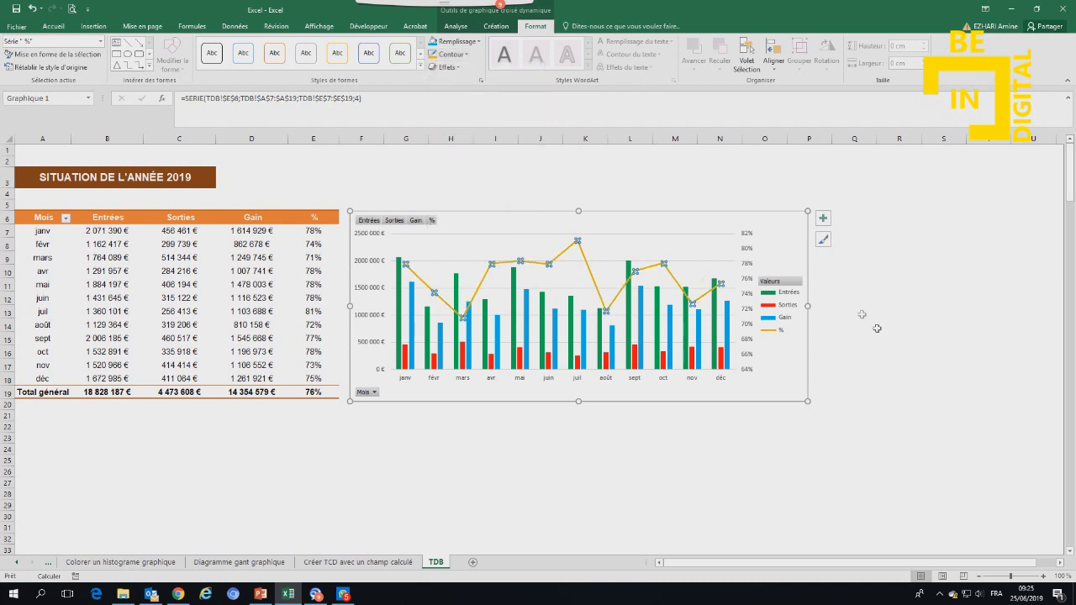
left_click(452, 54)
mouse_move(460, 194)
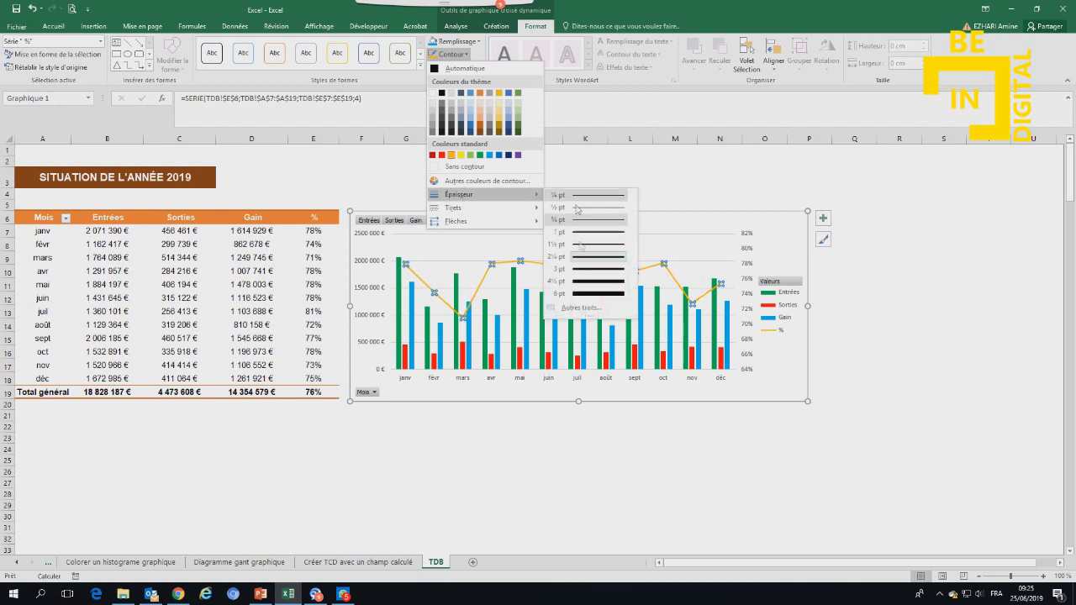
left_click(587, 269)
left_click(895, 298)
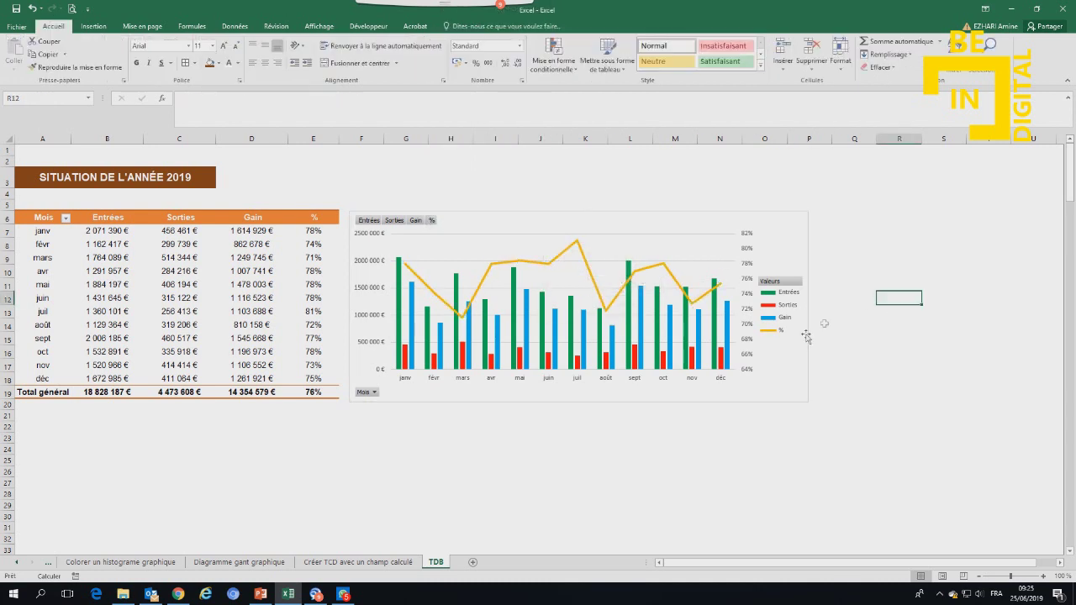
left_click(812, 338)
Drag the chart's handles to make it wider and taller.
left_click(783, 283)
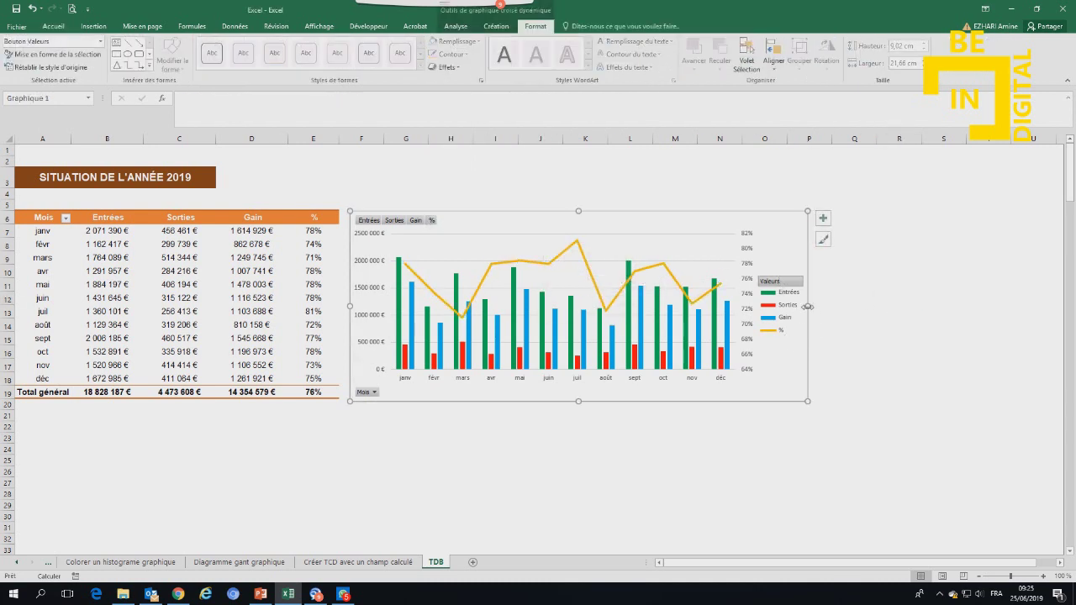
left_click_drag(807, 307, 857, 311)
left_click_drag(603, 401, 593, 476)
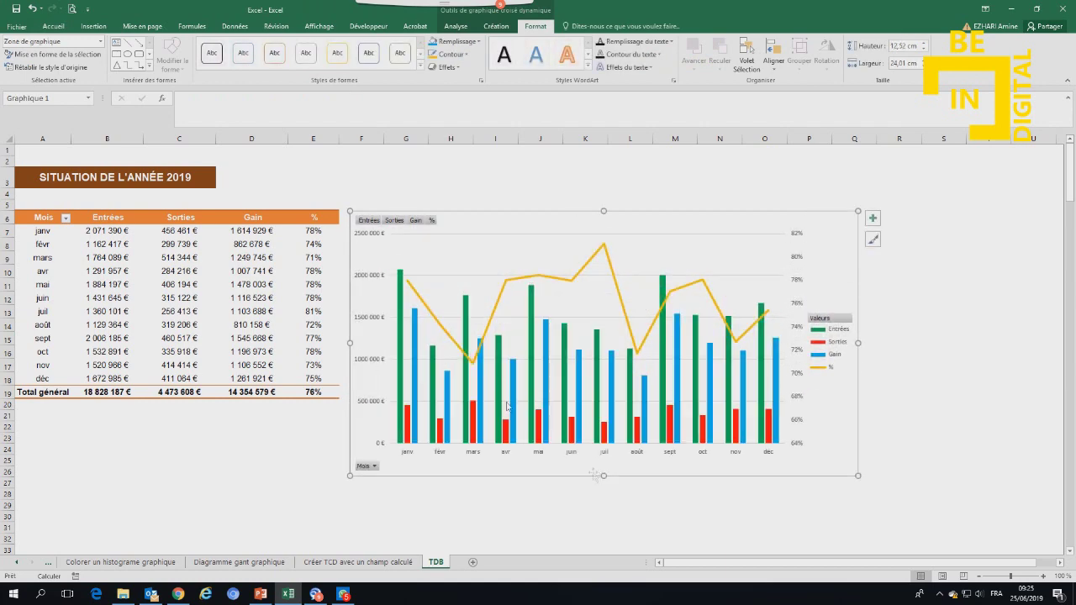
Make table rows 6 to 19 taller and match the chart's bottom edge to the table.
left_click_drag(10, 218, 8, 401)
left_click(371, 404)
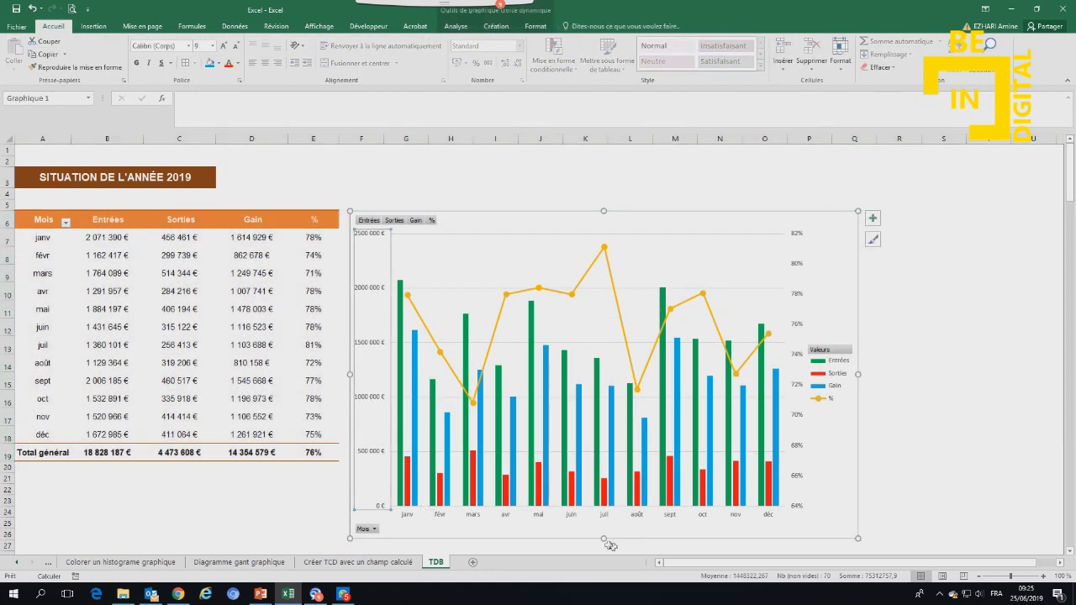
scroll(525, 509, "down", 1)
left_click_drag(604, 493, 603, 418)
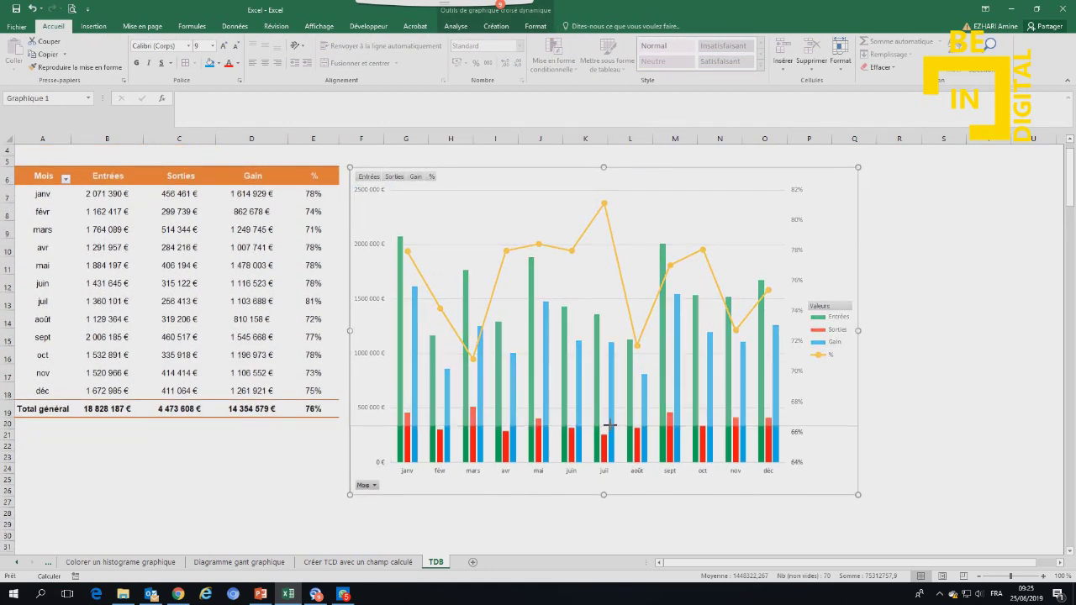
left_click(585, 502)
scroll(653, 463, "up", 1)
scroll(653, 463, "up", 1)
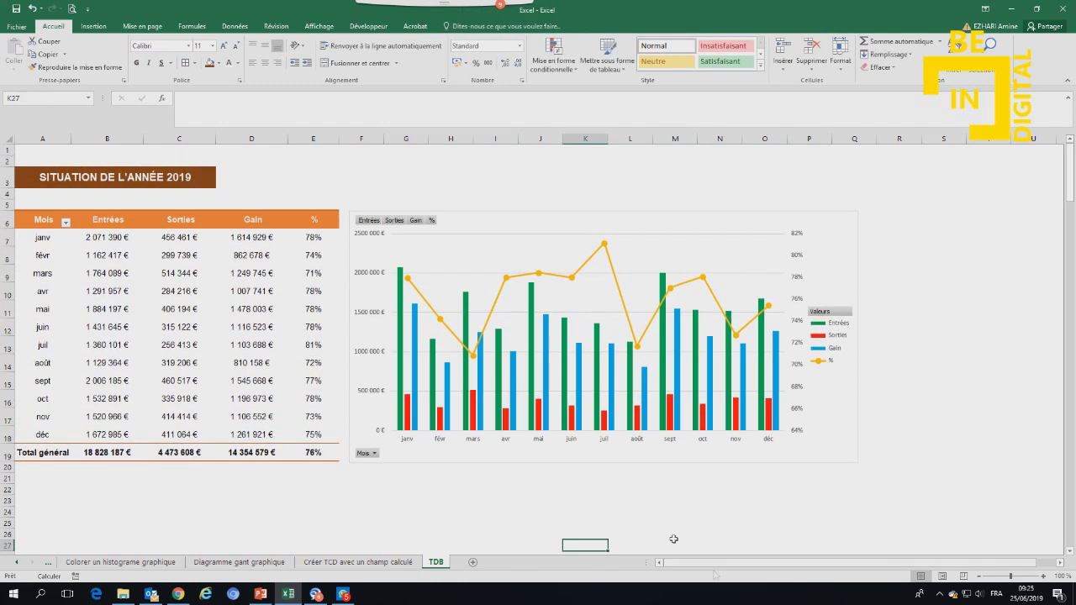
Insert a blank column A before the title and table.
left_click(42, 139)
right_click(46, 138)
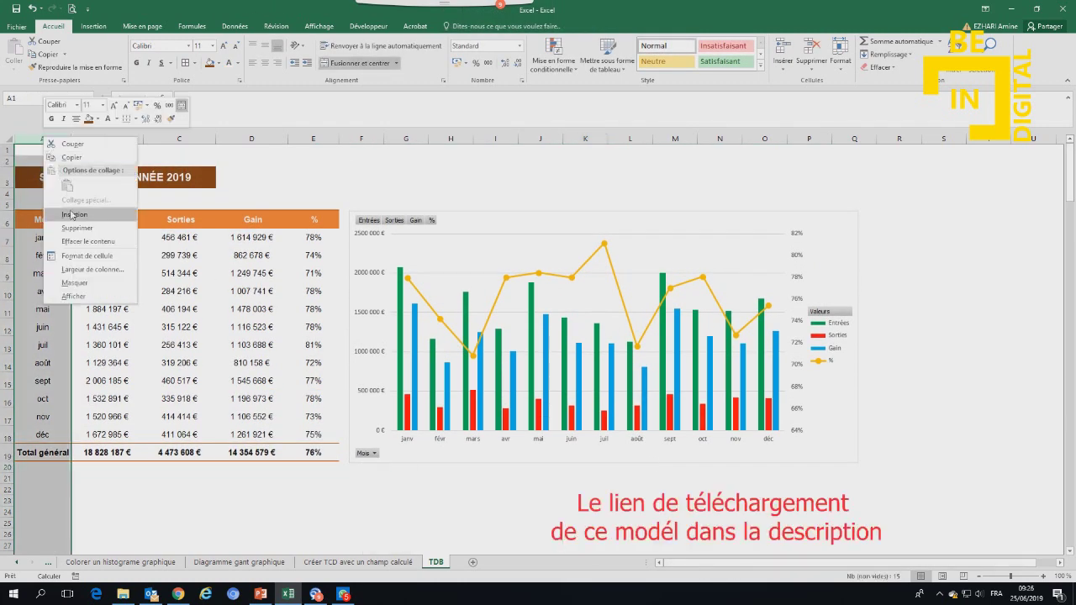
left_click(75, 214)
left_click(347, 172)
left_click(309, 170, "shift")
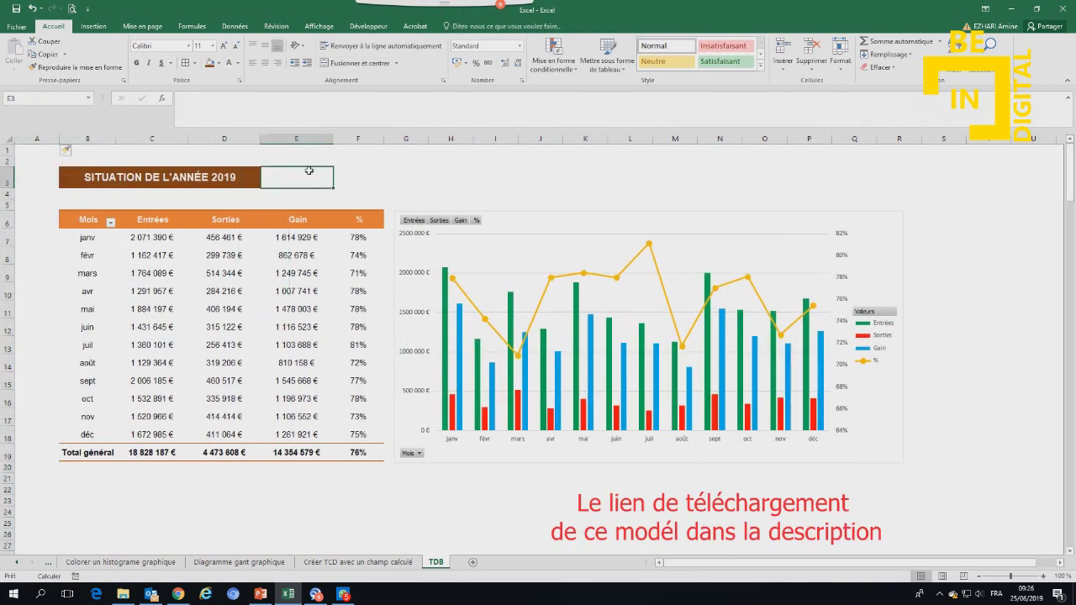
Insert blank rows above the title, moving it to B9 and the table to rows 12–25.
left_click(6, 160)
right_click(7, 160)
left_click(46, 240)
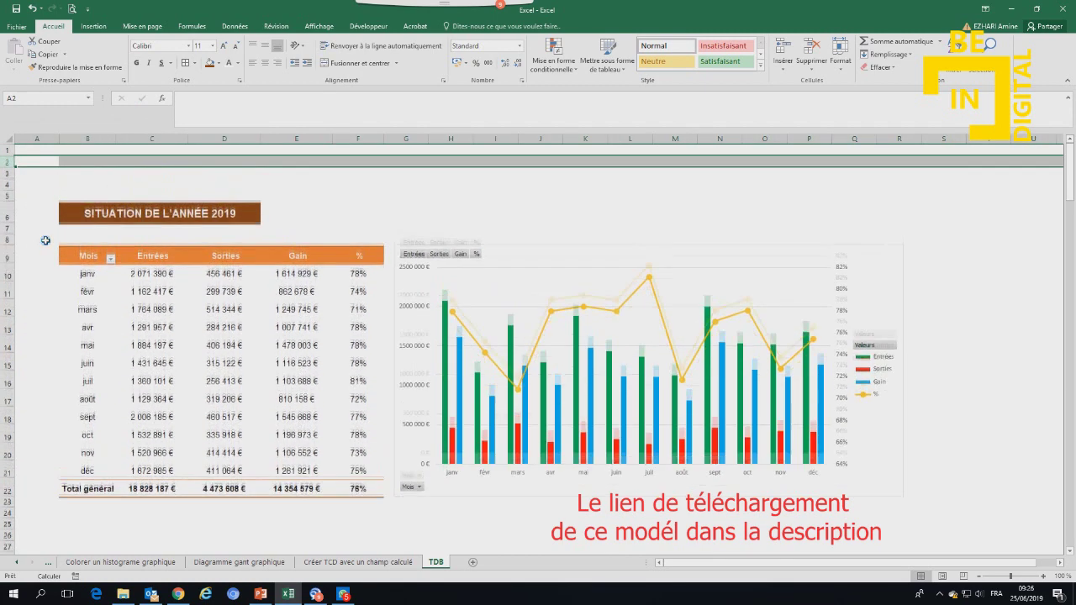
left_click(8, 206)
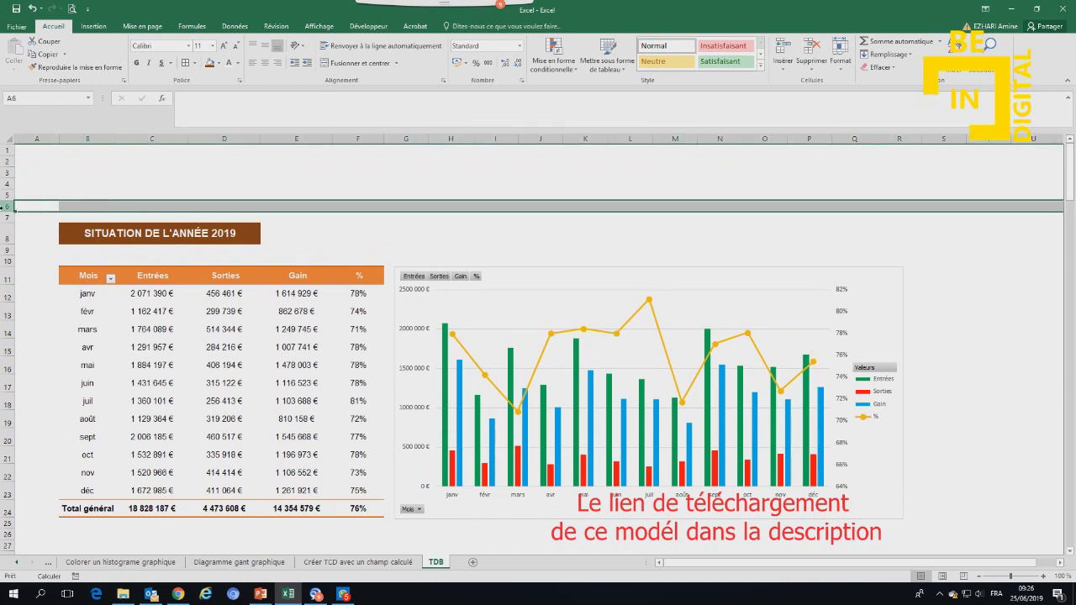
right_click(9, 206)
left_click(39, 286)
left_click(154, 181)
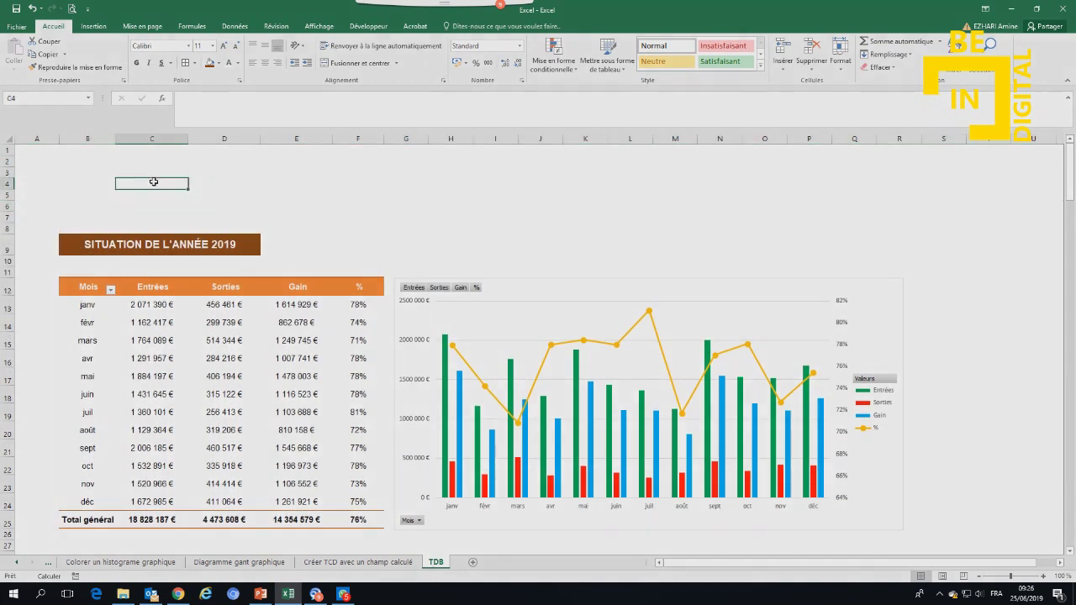
left_click(95, 242)
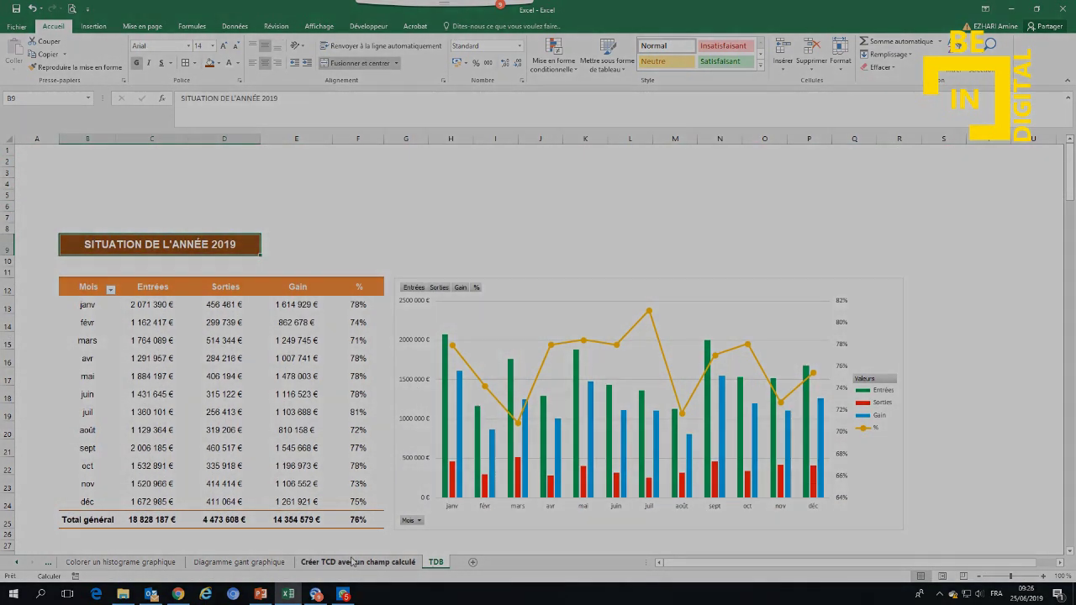